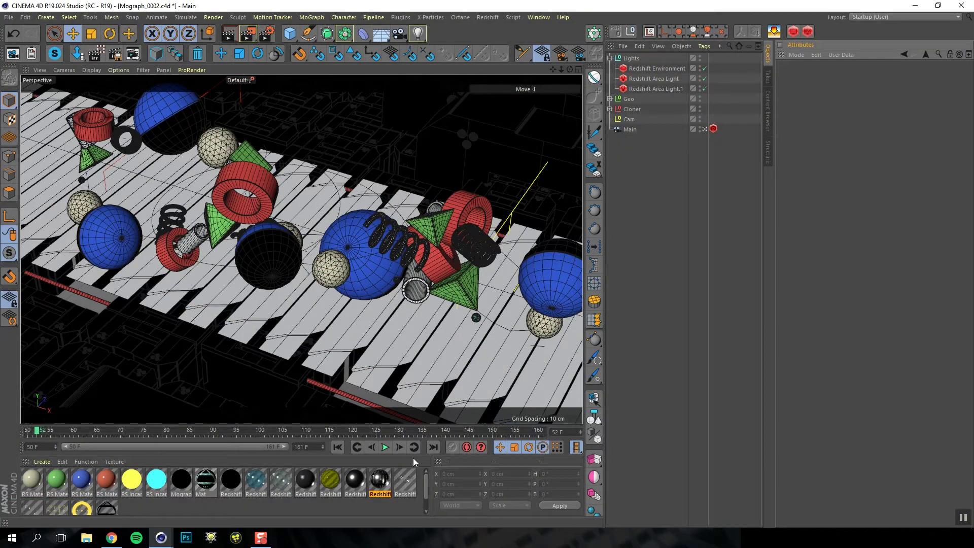
# Play the scene animation briefly in the viewport and pause it
pyautogui.click(386, 446)
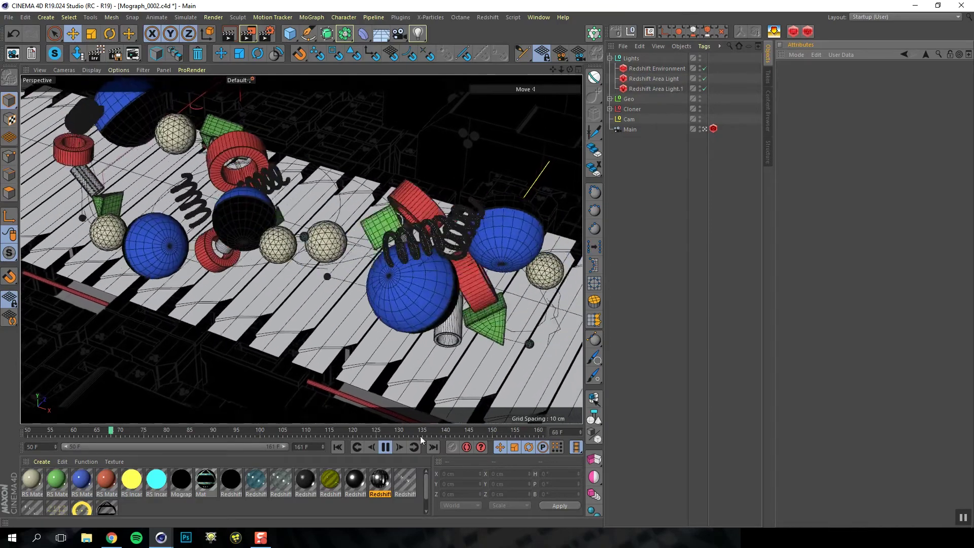
pyautogui.click(386, 447)
# Review the multi-pass OpenEXR save options in the render settings and the enabled Redshift AOVs in the AOV Manager
pyautogui.click(266, 34)
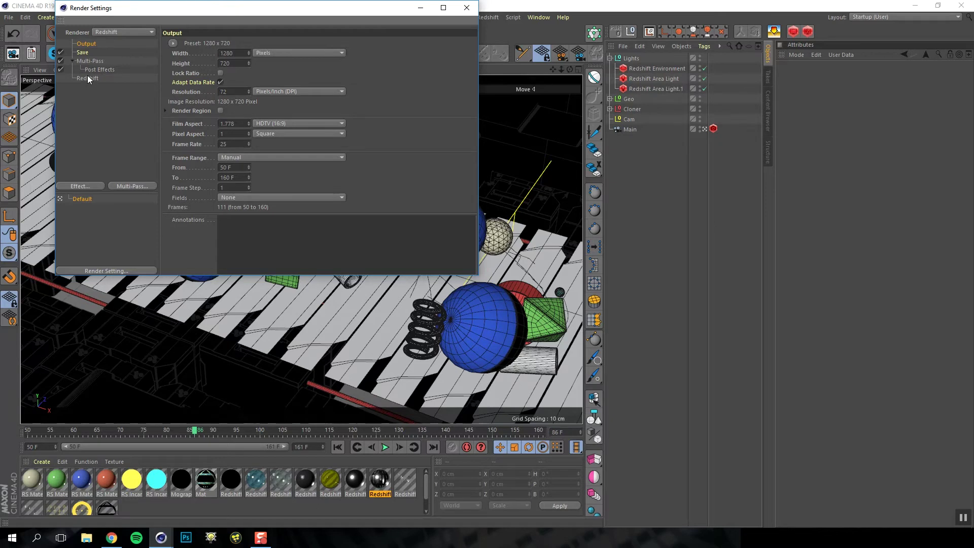
pyautogui.click(84, 53)
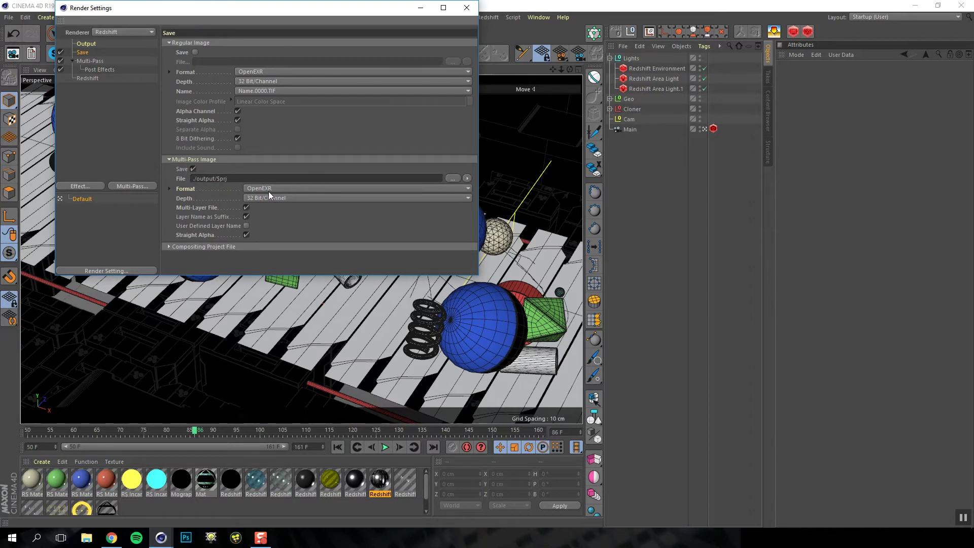
pyautogui.click(169, 189)
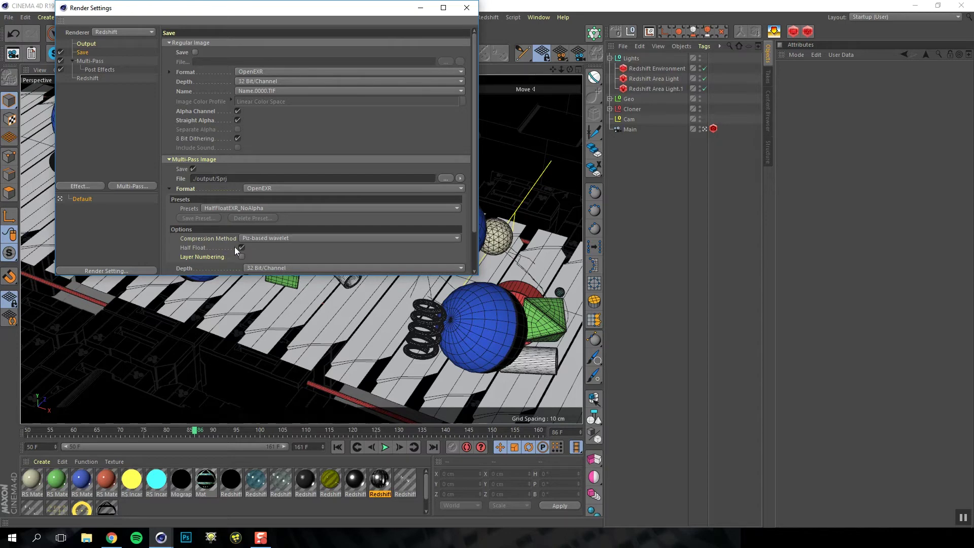
pyautogui.click(89, 77)
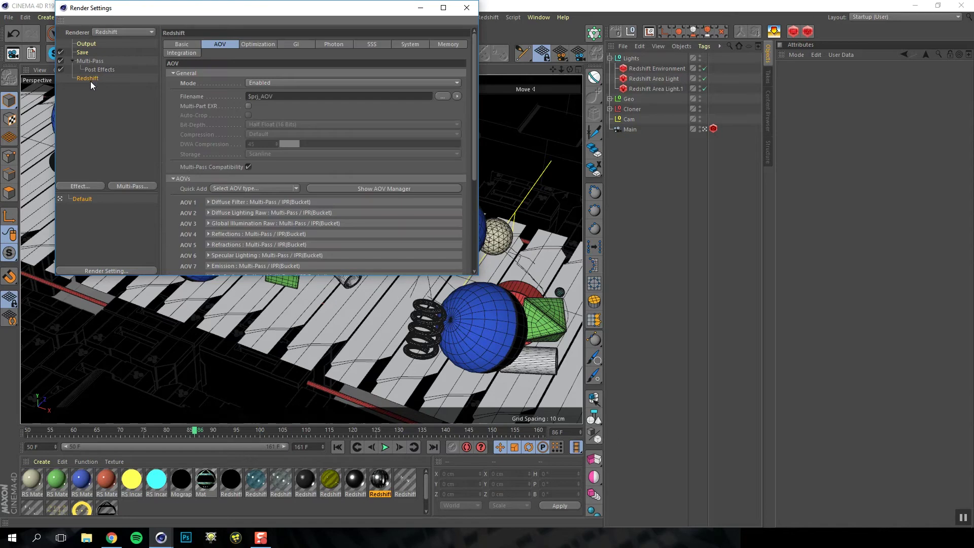
pyautogui.click(398, 188)
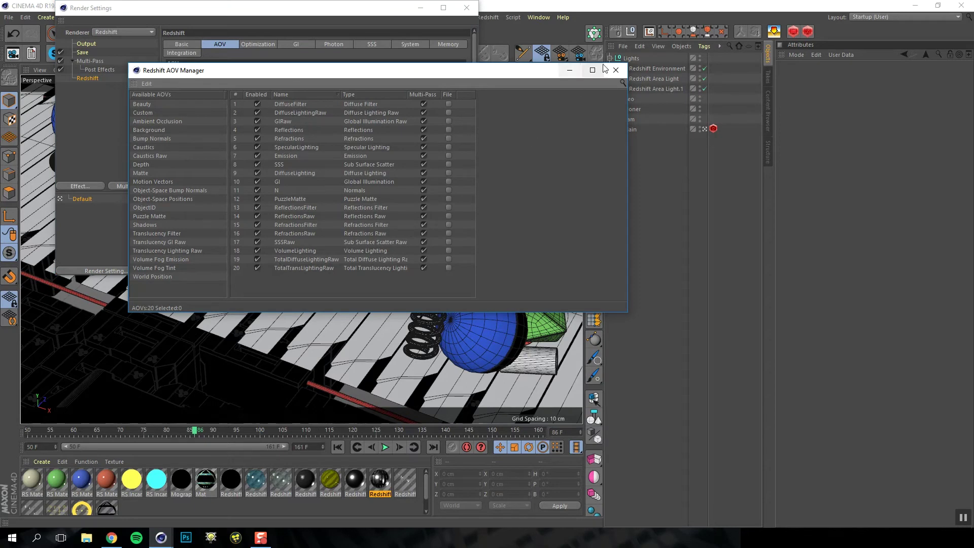
pyautogui.click(616, 70)
pyautogui.click(465, 7)
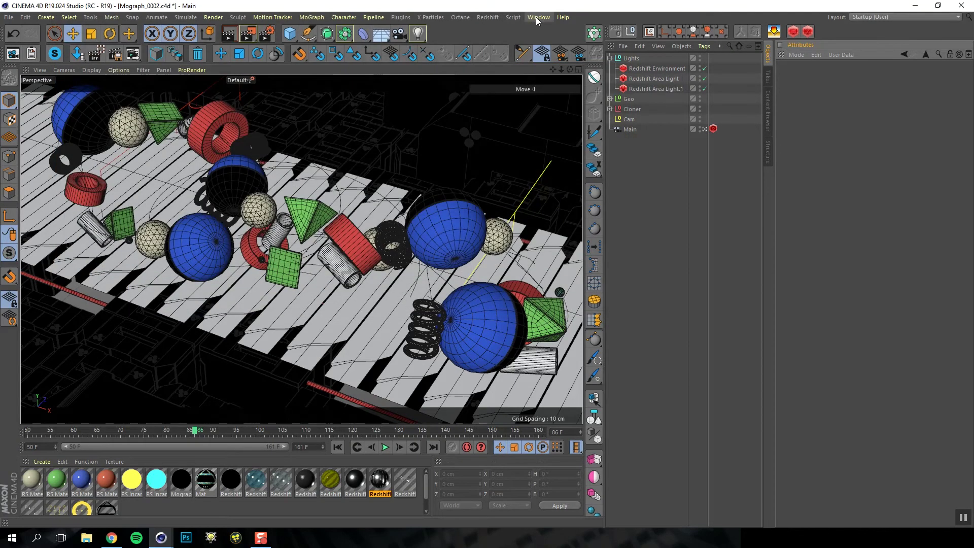
# Open the rendered frame in the Picture Viewer and inspect its VolumeLighting, SpecularLighting, SSS, Refractions and Reflections passes singly
pyautogui.click(537, 17)
pyautogui.click(552, 202)
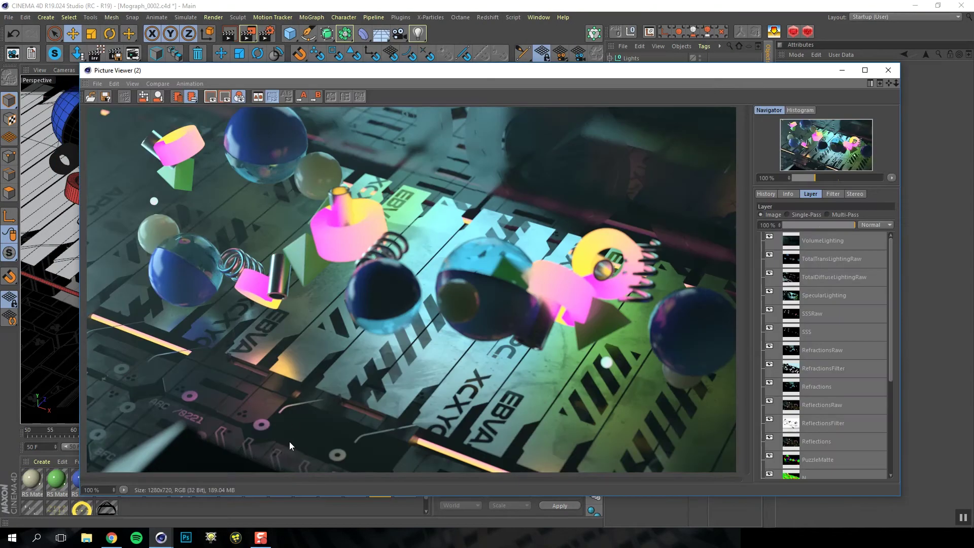
pyautogui.click(818, 241)
pyautogui.click(815, 215)
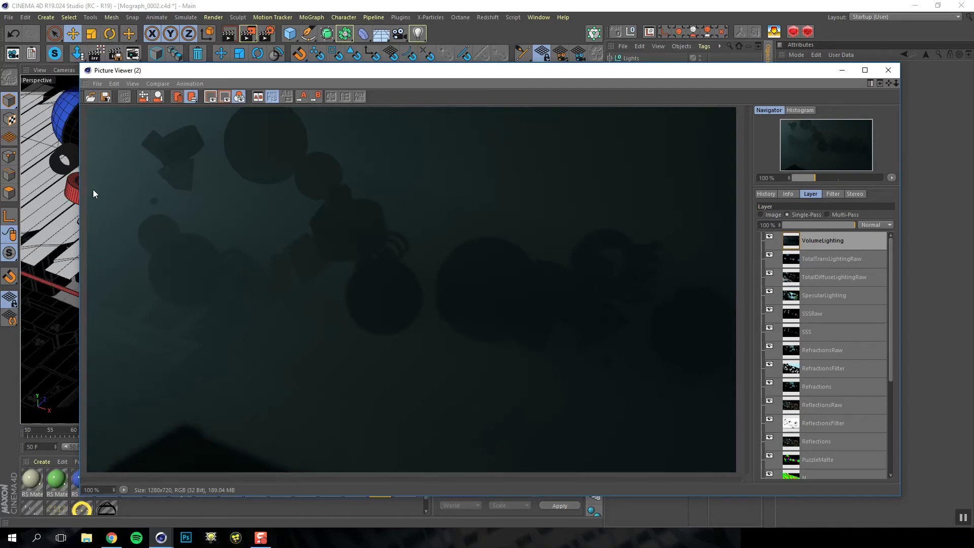
pyautogui.click(846, 293)
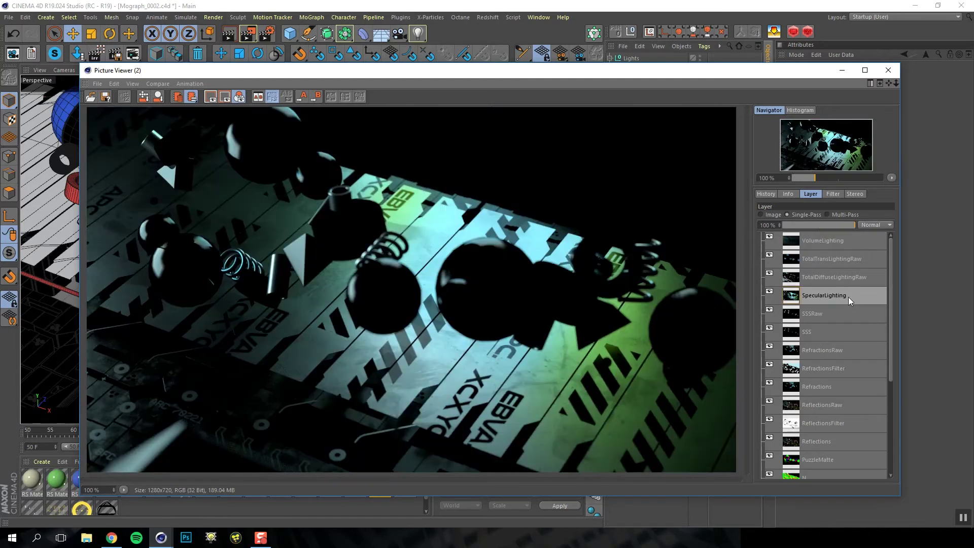
pyautogui.click(833, 333)
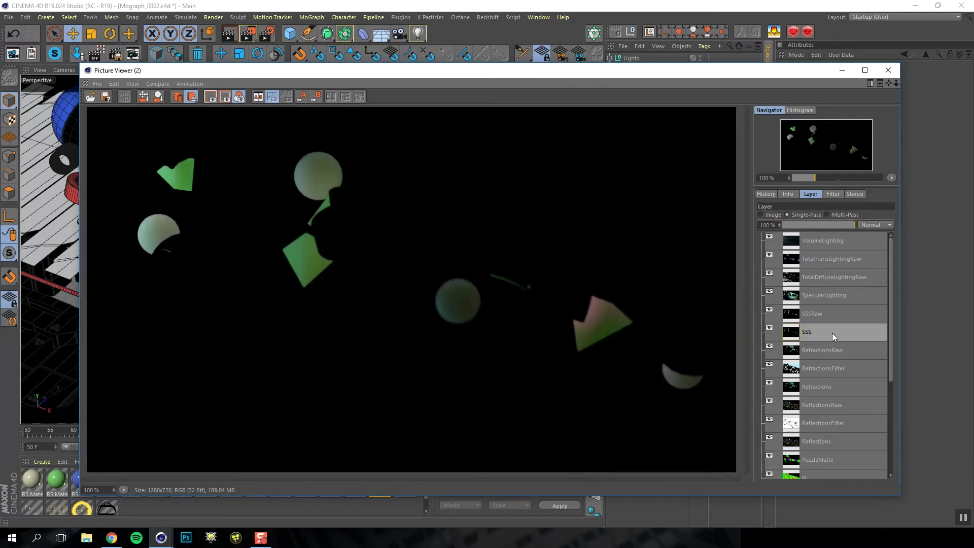
pyautogui.click(834, 385)
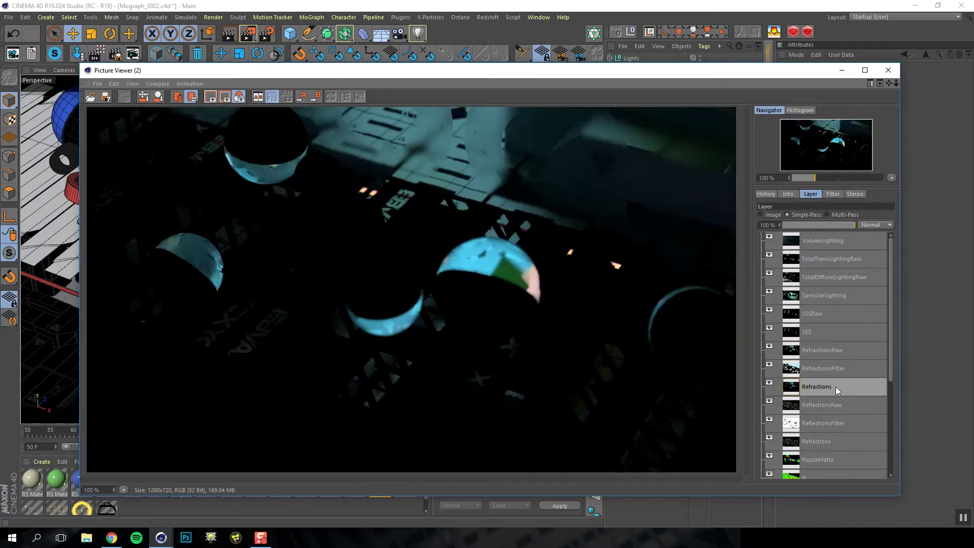
pyautogui.click(836, 442)
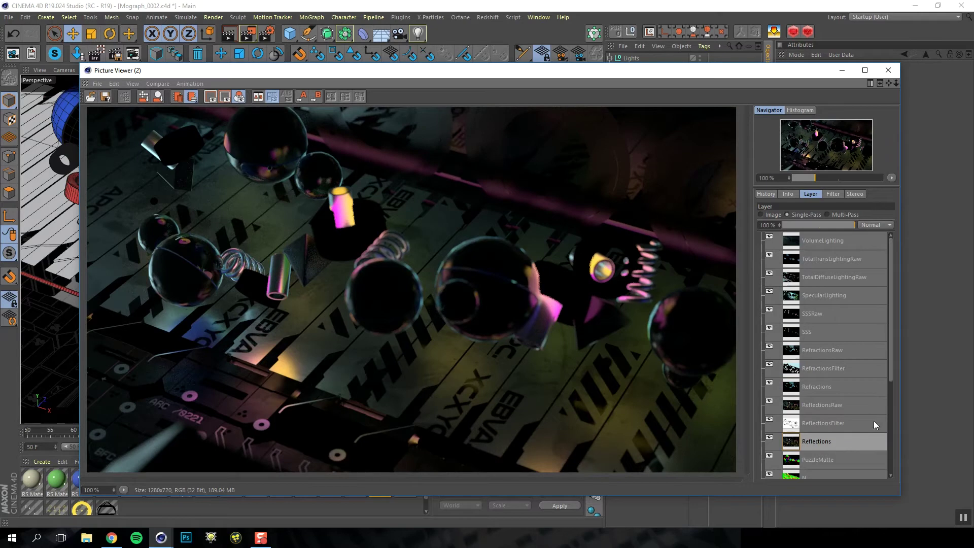
# Inspect the render's PuzzleMatte, GI, Emission and DiffuseLighting passes one by one
pyautogui.scroll(-3, 850, 391)
pyautogui.click(854, 369)
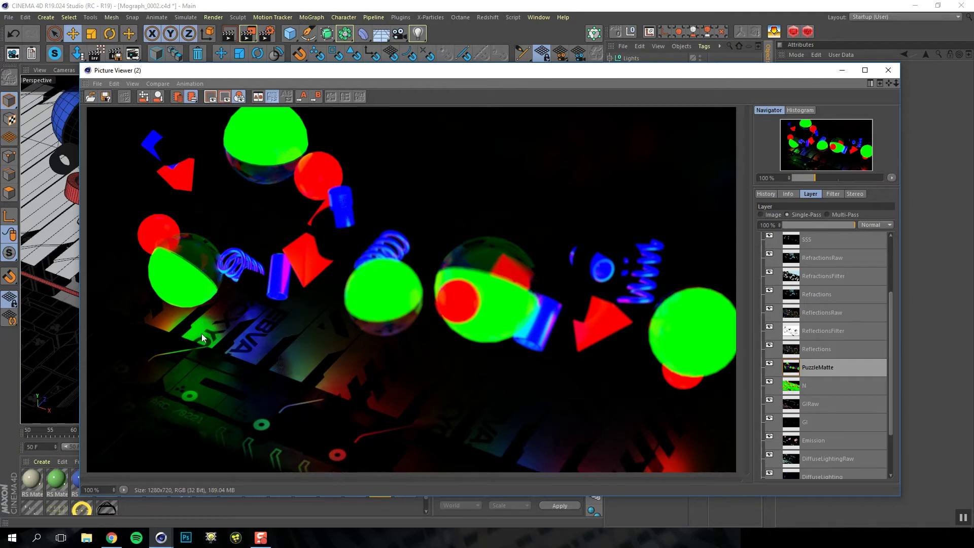
pyautogui.click(814, 425)
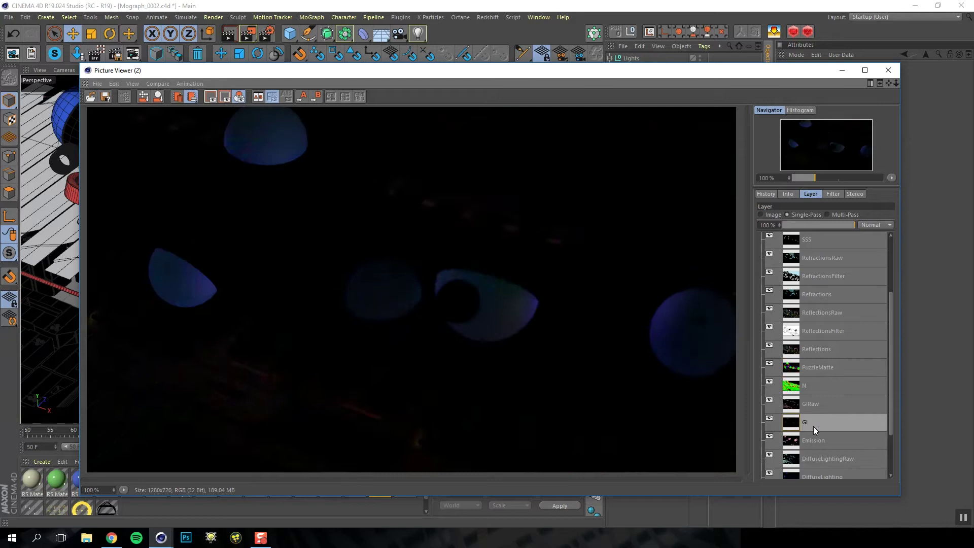
pyautogui.click(838, 444)
pyautogui.moveTo(887, 413); pyautogui.dragTo(892, 451)
pyautogui.click(847, 416)
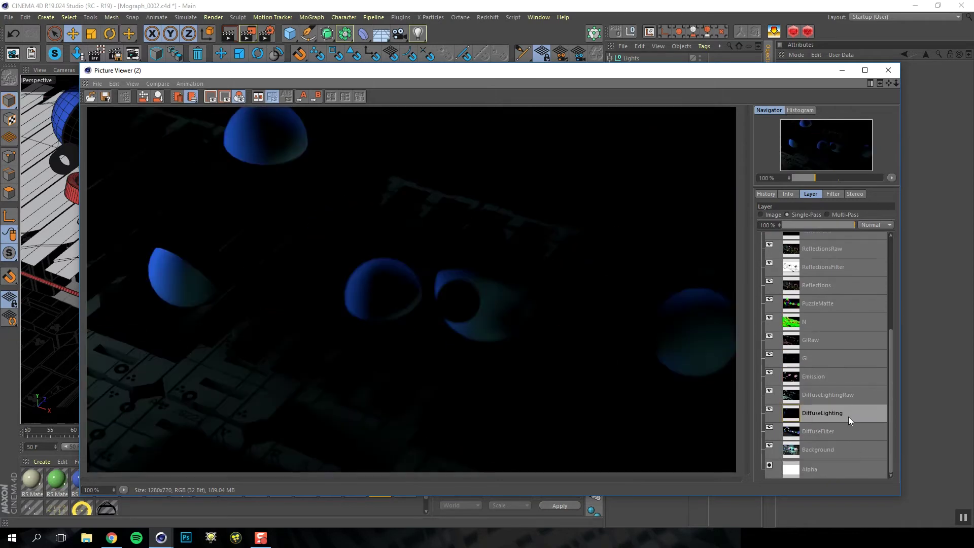
pyautogui.moveTo(891, 352); pyautogui.dragTo(890, 350)
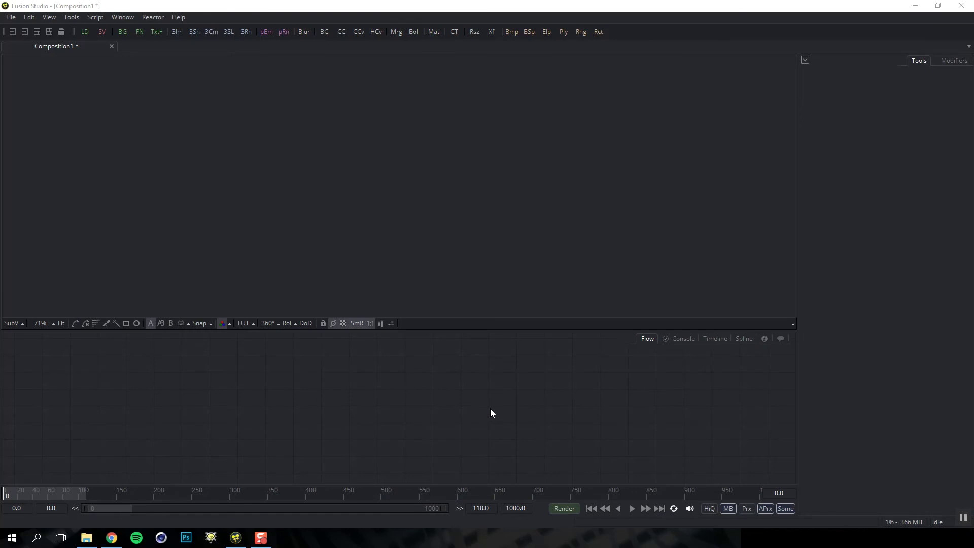
# Import the EXR sequence starting with Mograph_0002.0050.exr from the output folder into the Fusion flow and show it in the viewer
pyautogui.click(86, 538)
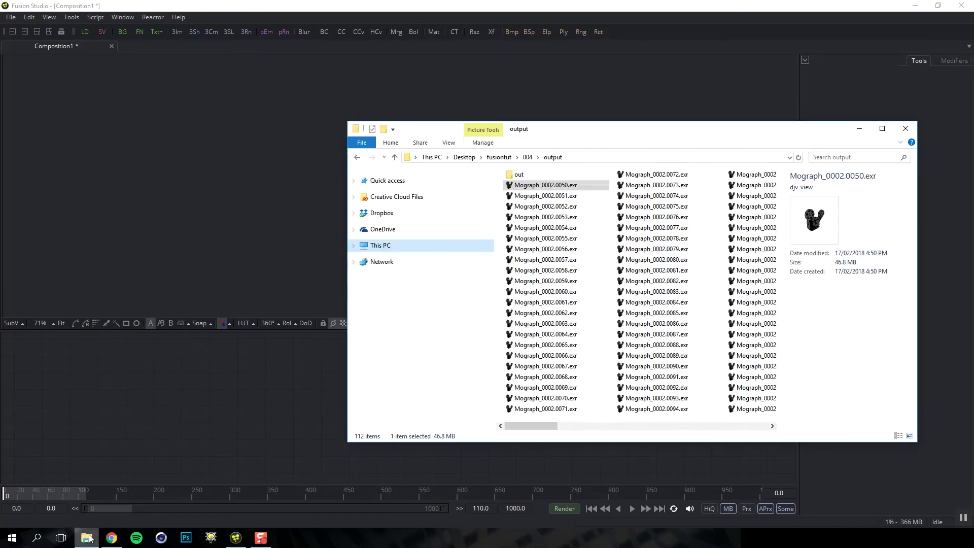
pyautogui.click(550, 186)
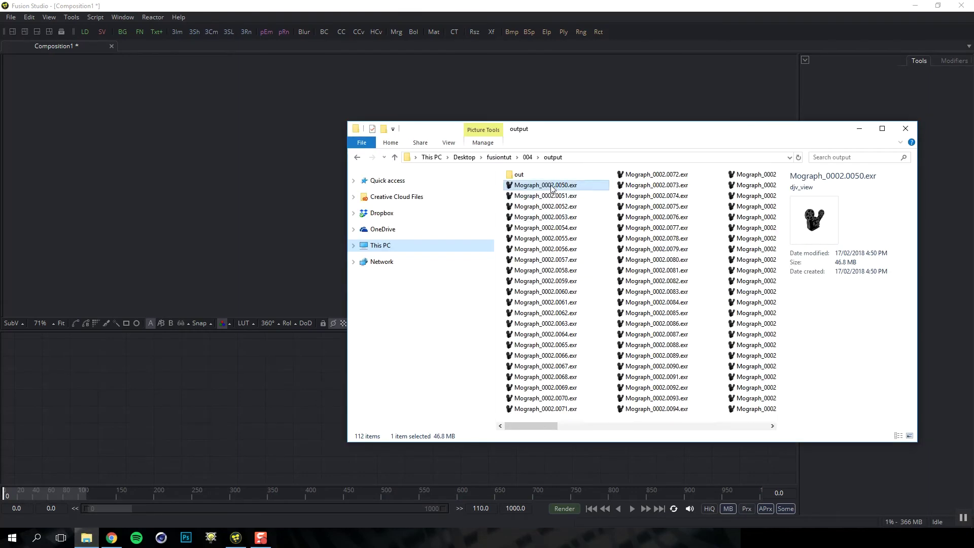
pyautogui.moveTo(550, 187); pyautogui.dragTo(123, 390)
pyautogui.click(134, 391)
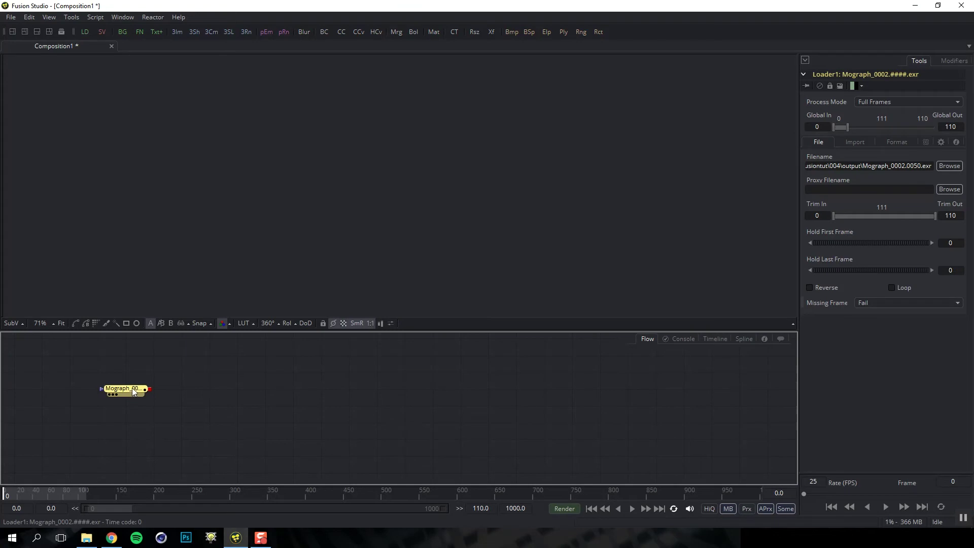
pyautogui.press('1')
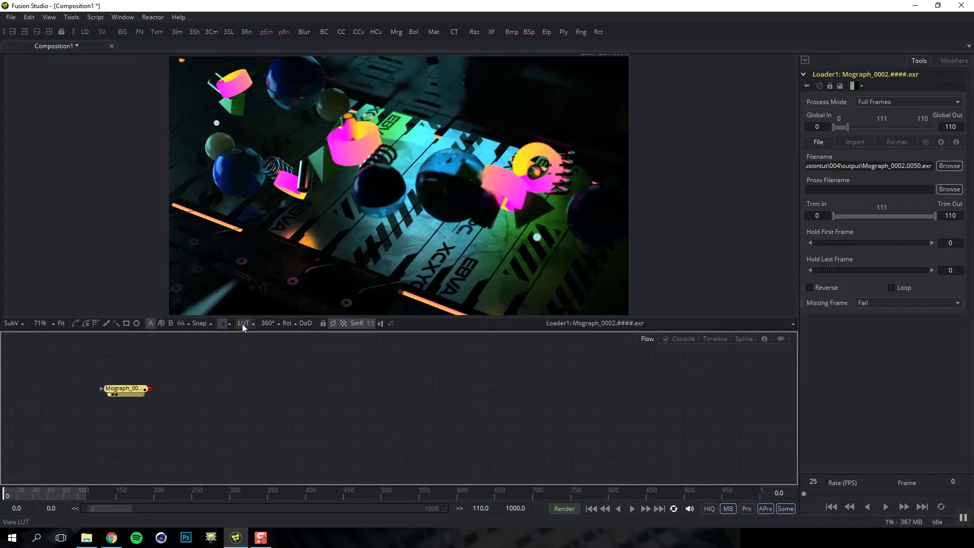
# Turn on the viewer LUT and check the source and output spaces of the Gamut View LUT
pyautogui.click(243, 323)
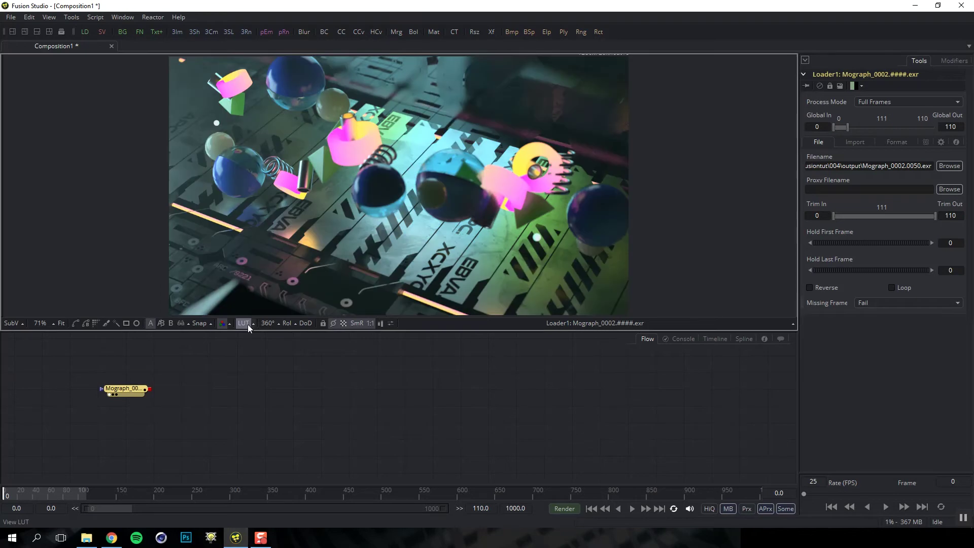
pyautogui.click(254, 324)
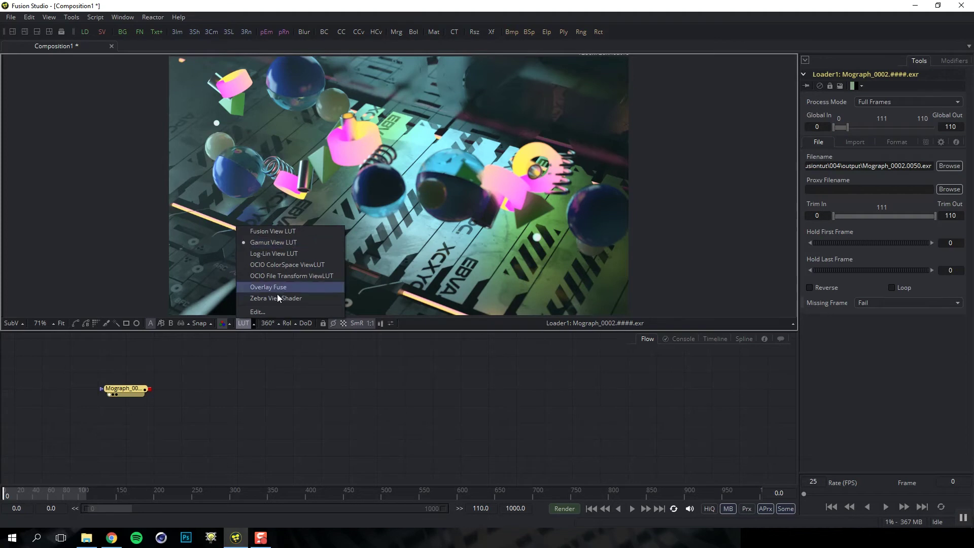
pyautogui.click(266, 312)
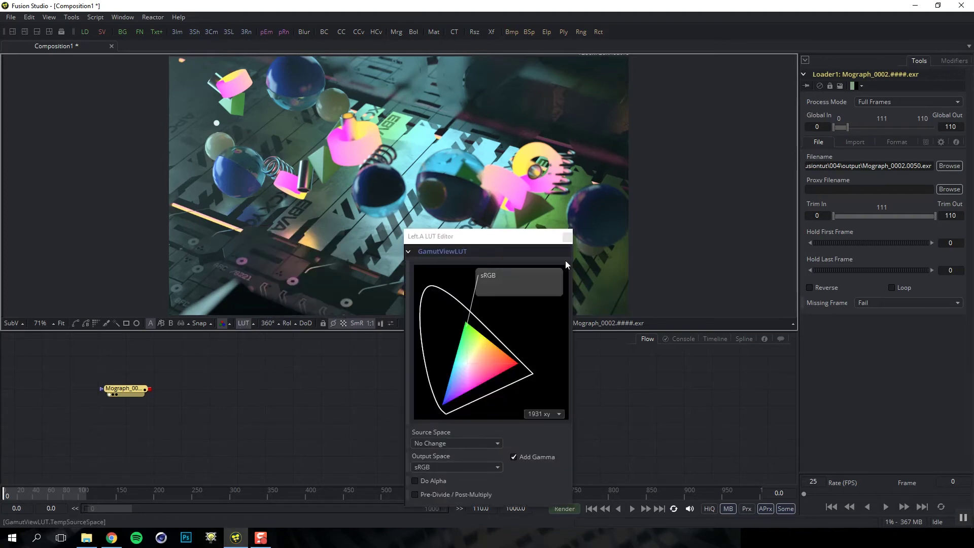
pyautogui.click(568, 237)
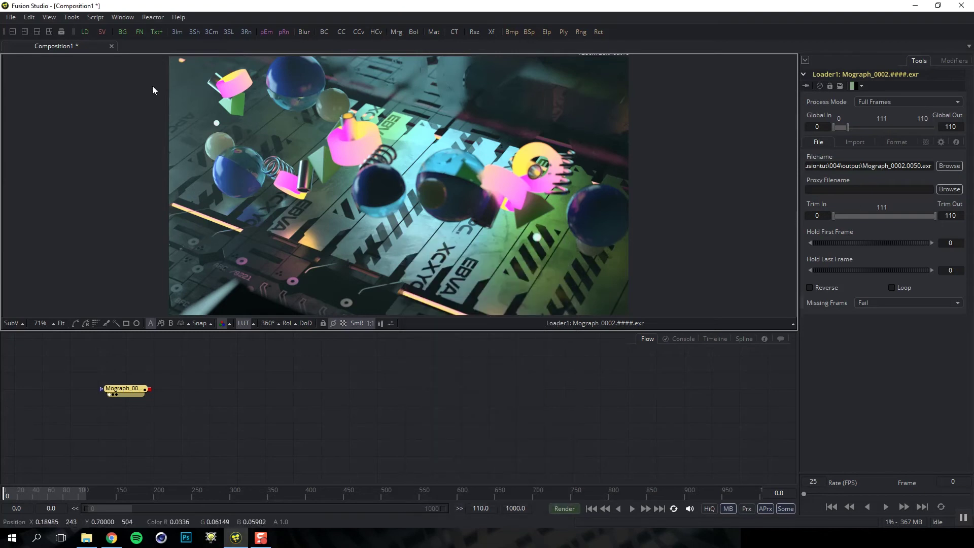
# Set the composition's frame format to 1280 by 720 pixels in the preferences and save them
pyautogui.click(10, 17)
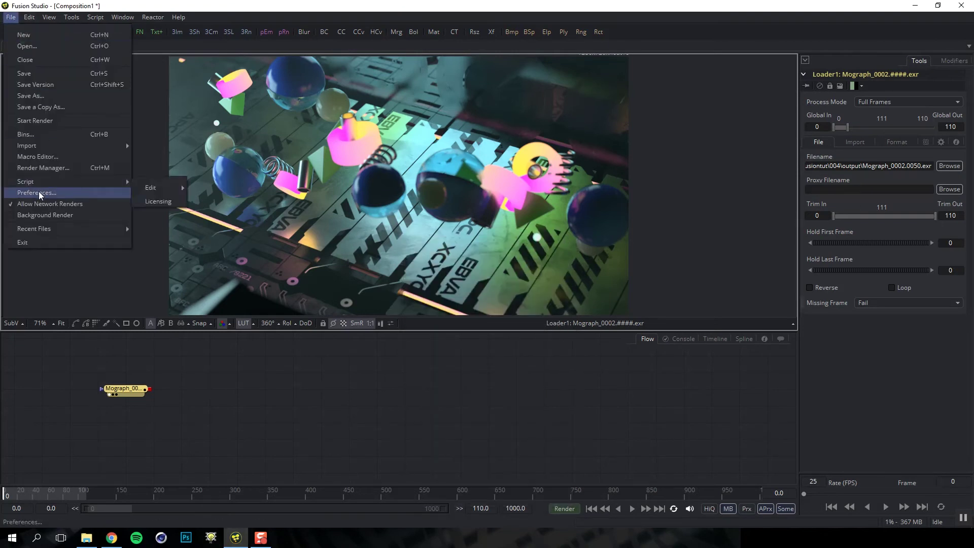
pyautogui.click(37, 193)
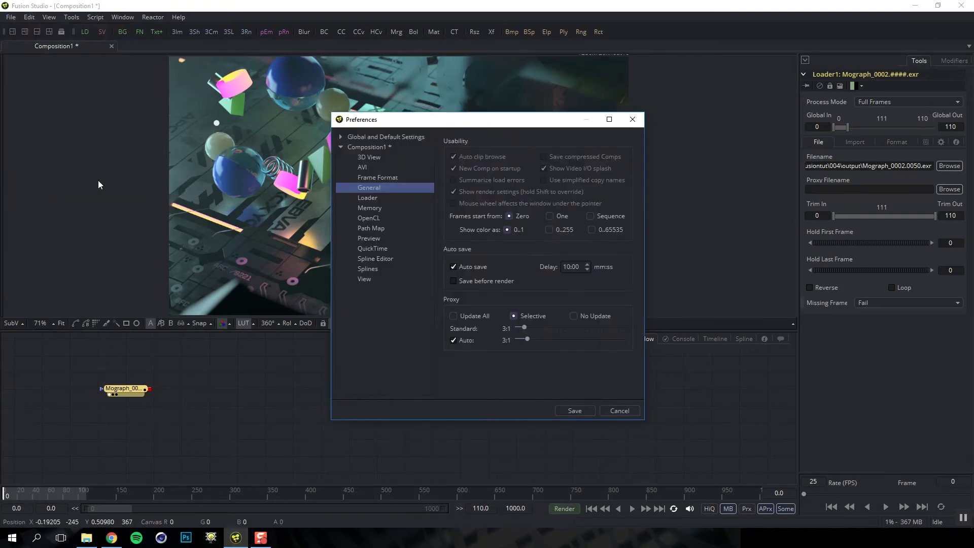
pyautogui.click(388, 178)
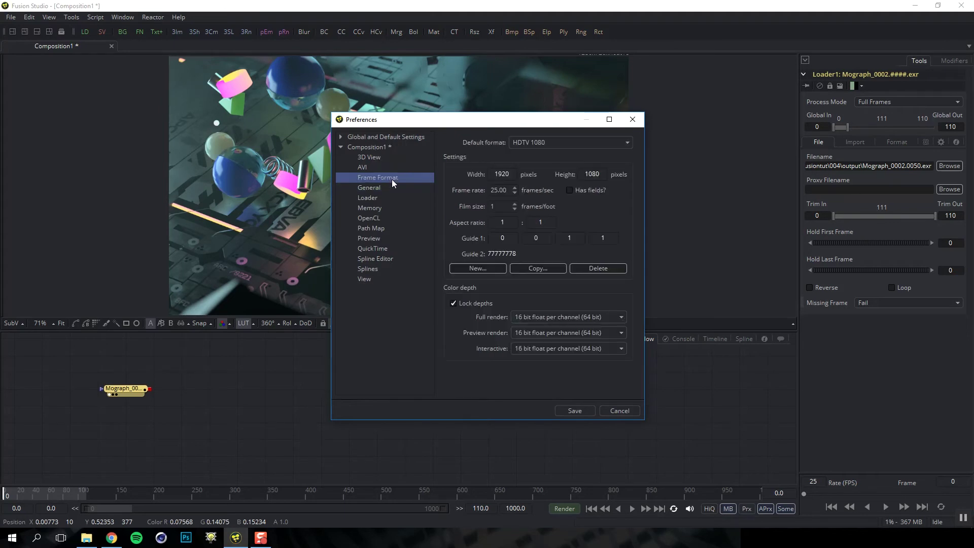
pyautogui.doubleClick(507, 178)
pyautogui.write('1280')
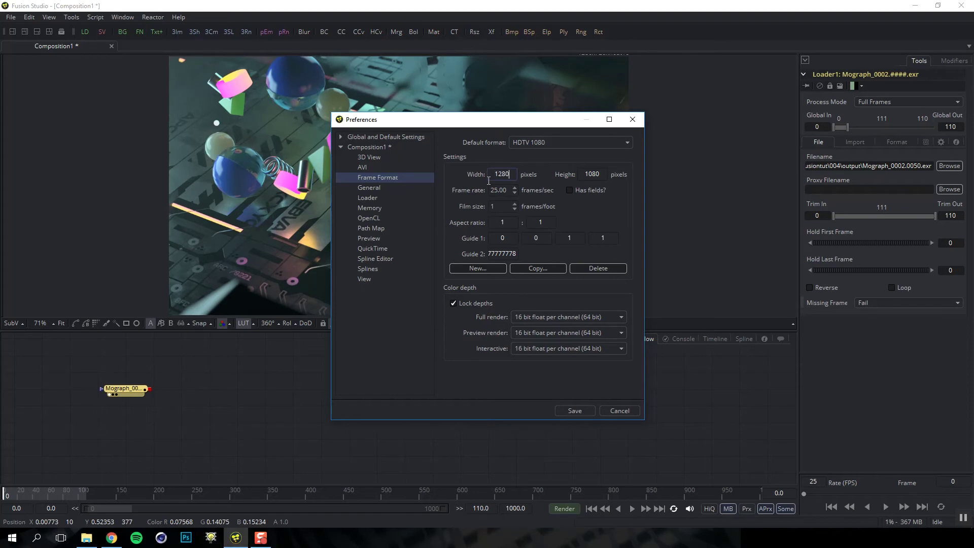
pyautogui.press('Tab')
pyautogui.write('720')
pyautogui.click(583, 411)
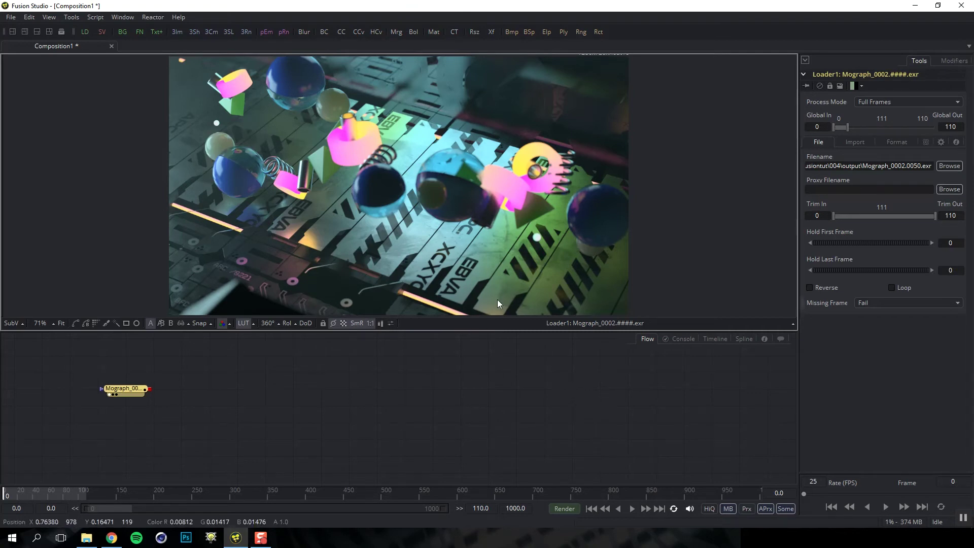
# Enlarge the flow area slightly and expand the loader's OpenEXR channel assignments for review
pyautogui.moveTo(498, 331); pyautogui.dragTo(497, 343)
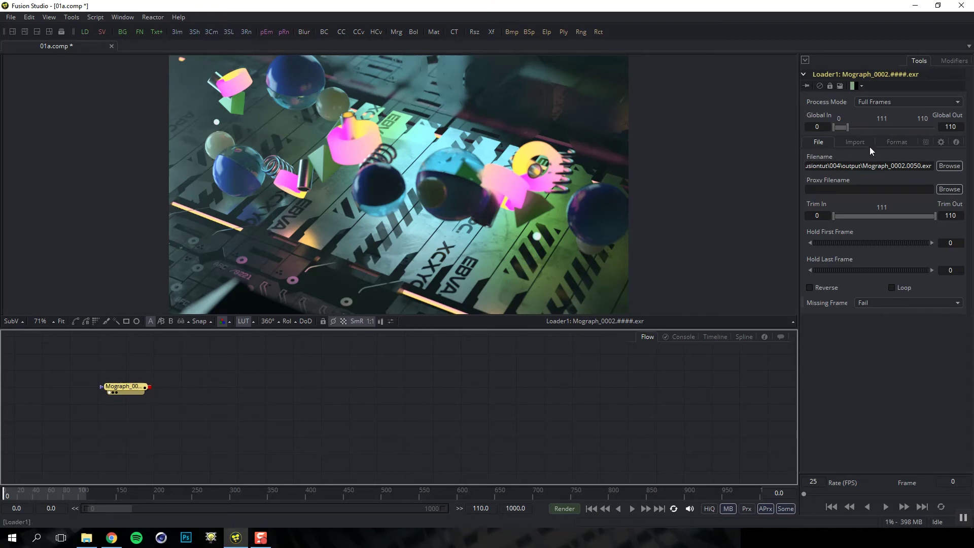
pyautogui.click(891, 140)
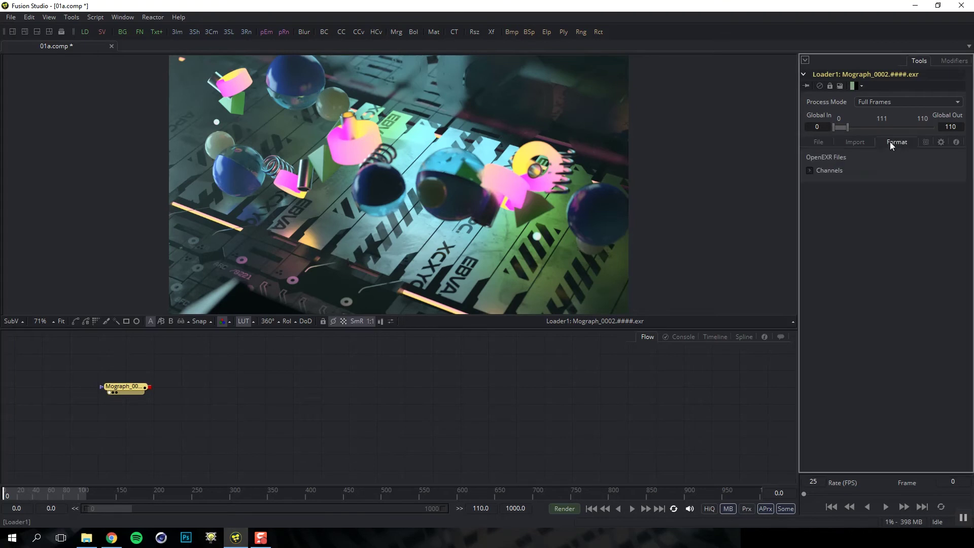
pyautogui.click(810, 170)
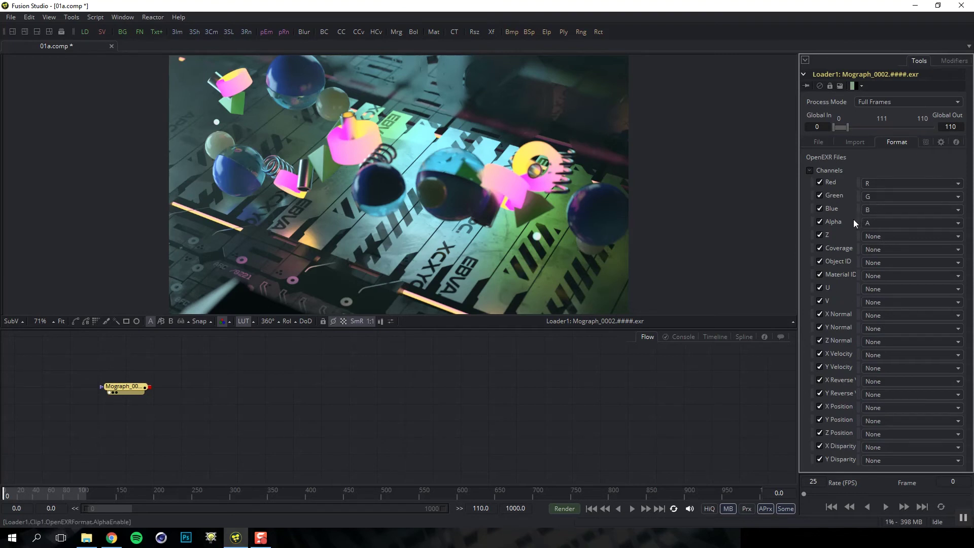
# Duplicate the Mograph_0002 loader node in the flow and show the copy in the viewer
pyautogui.click(132, 392)
pyautogui.hotkey('ctrl', 'c')
pyautogui.hotkey('ctrl', 'v')
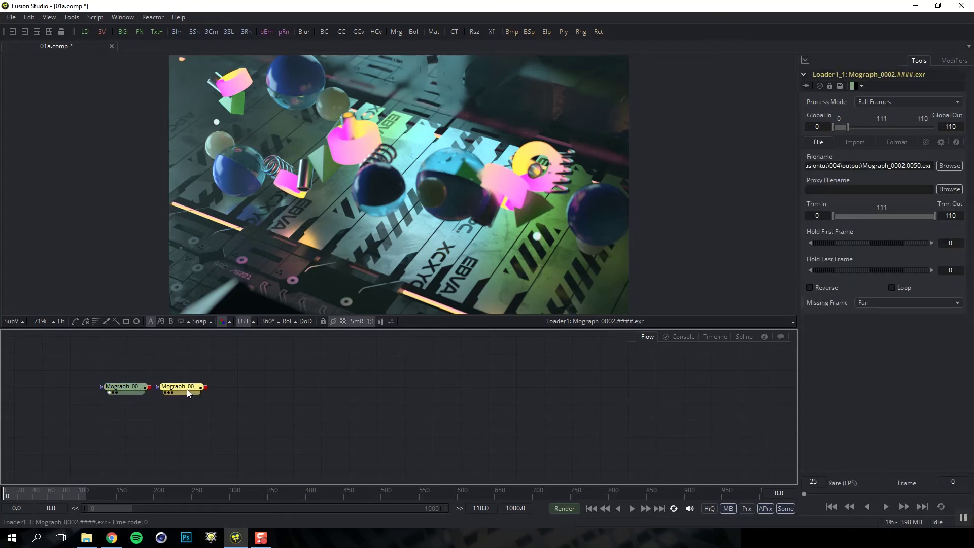
pyautogui.press('1')
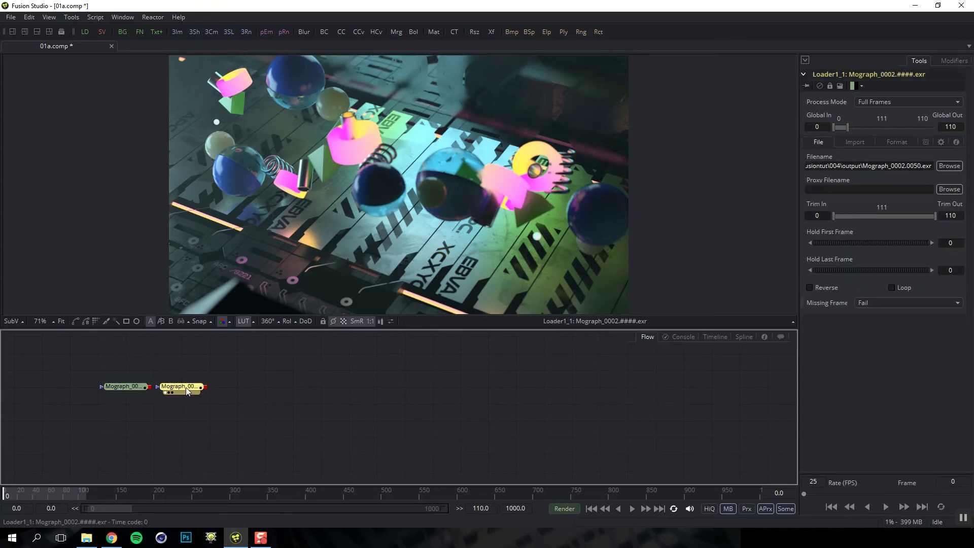
# Assign Reflections.red, Reflections.green and Reflections.blue to the duplicate loader's red, green and blue OpenEXR channels
pyautogui.click(906, 145)
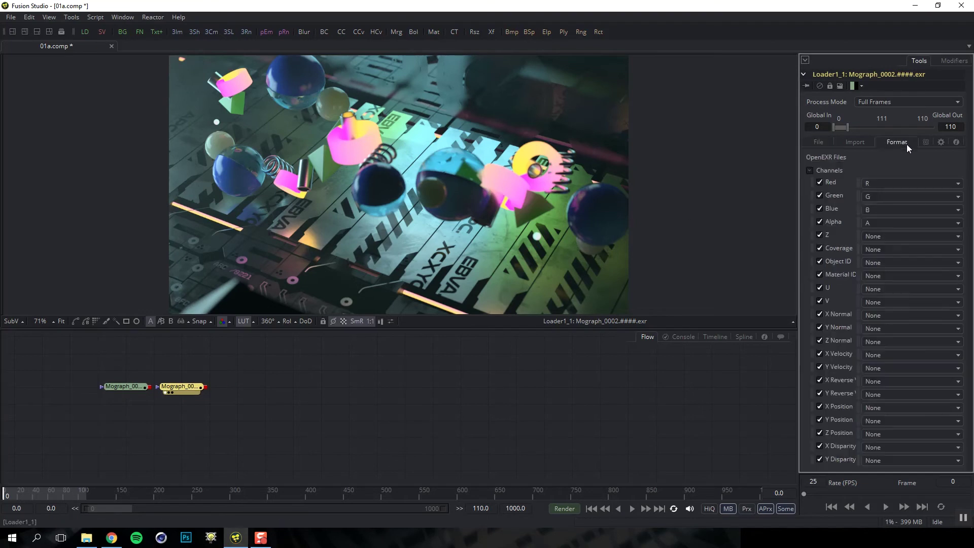
pyautogui.click(909, 181)
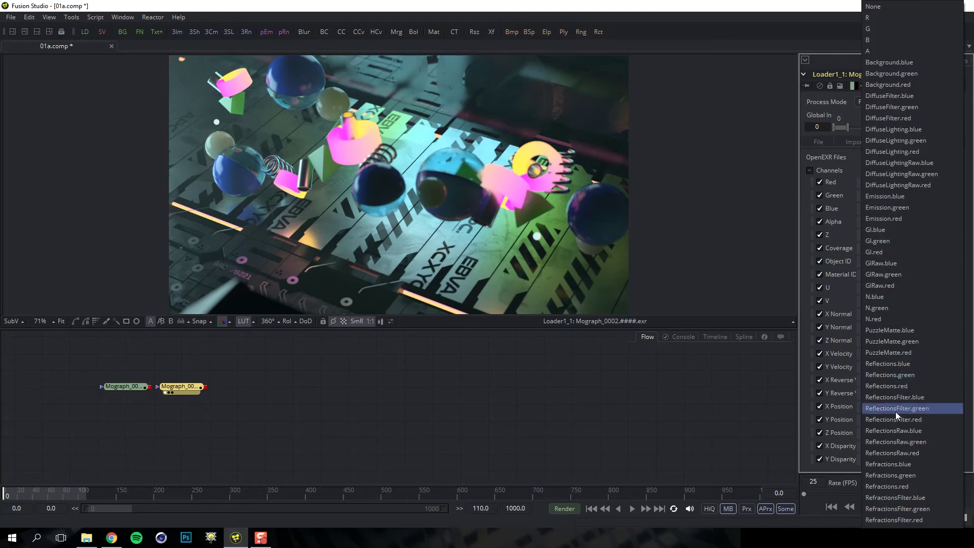
pyautogui.click(909, 385)
pyautogui.click(893, 197)
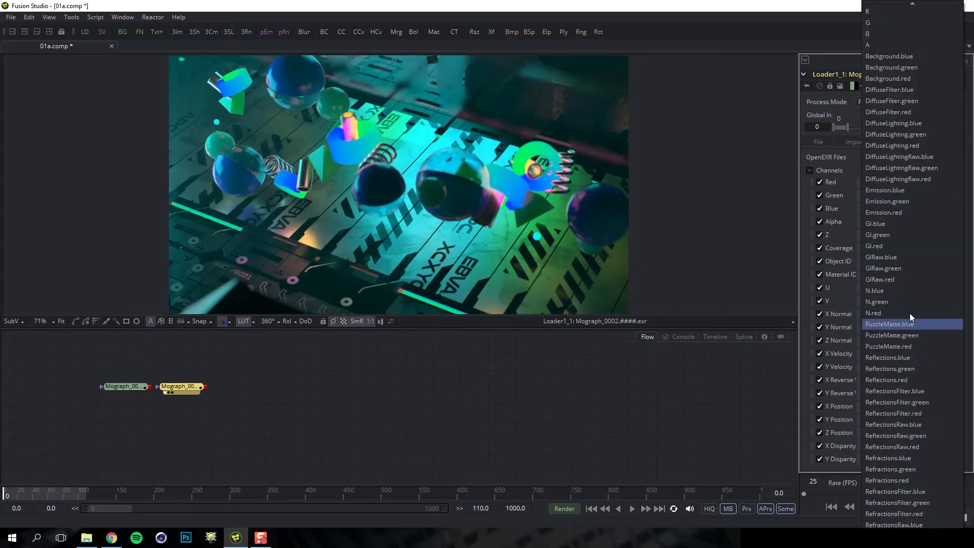
pyautogui.click(912, 368)
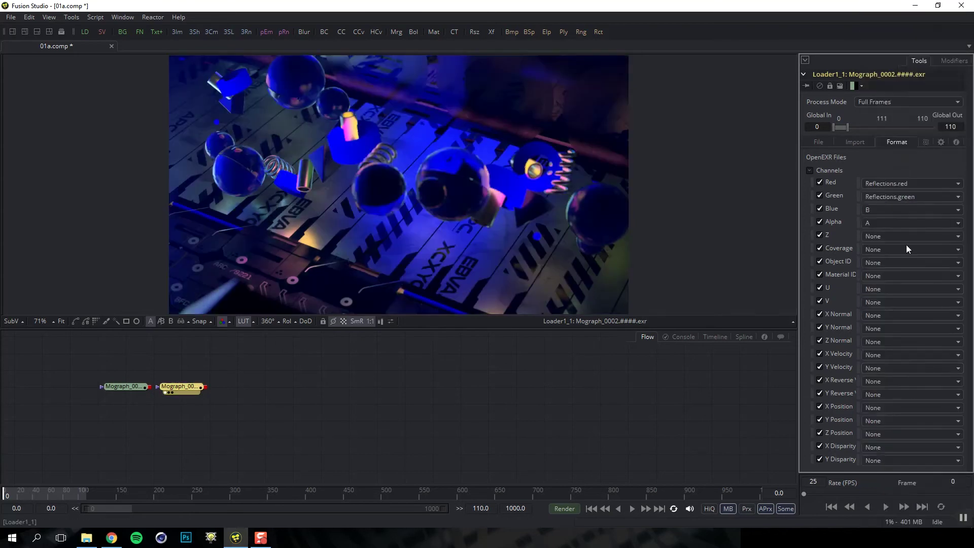
pyautogui.click(903, 212)
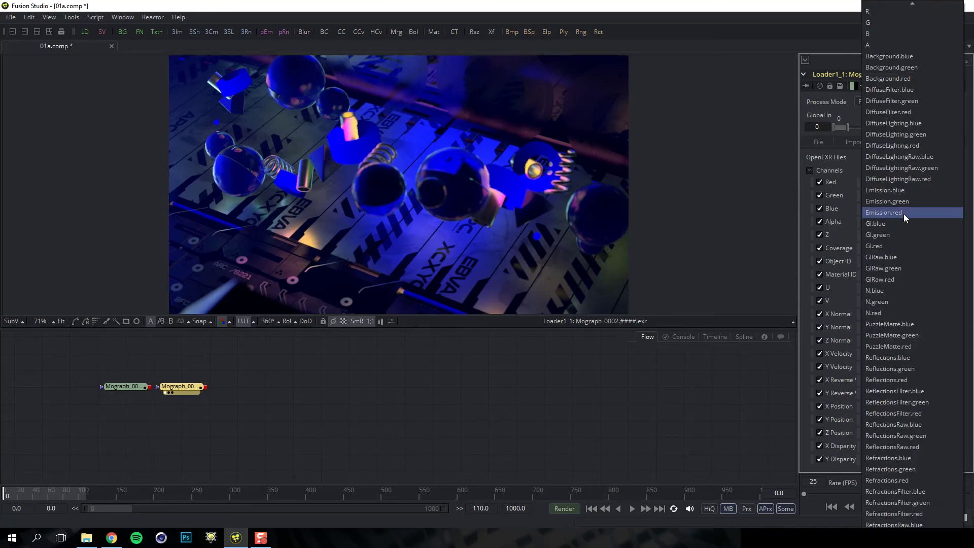
pyautogui.click(918, 358)
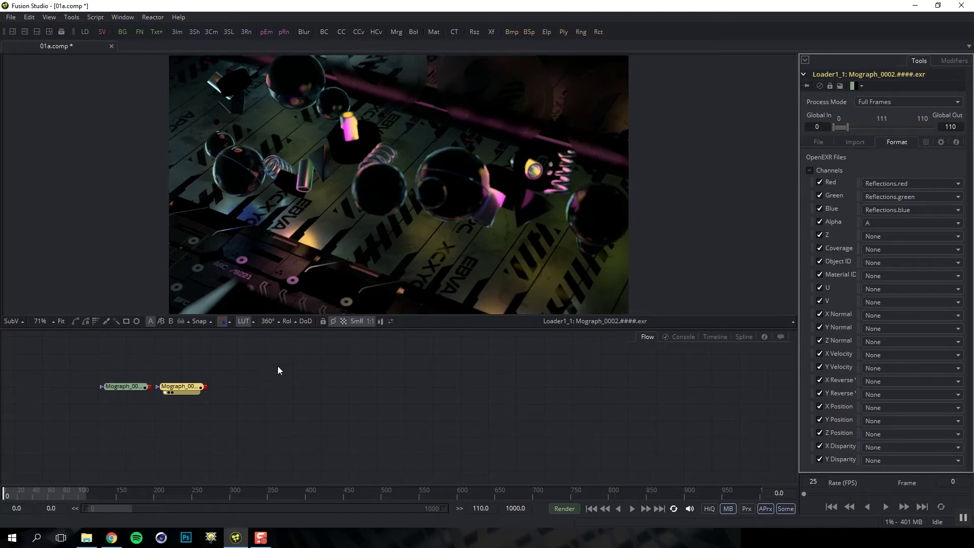
# Delete the duplicate loader from the flow and show the original Mograph_0002 loader in the viewer
pyautogui.click(179, 391)
pyautogui.press('Delete')
pyautogui.click(128, 389)
pyautogui.press('1')
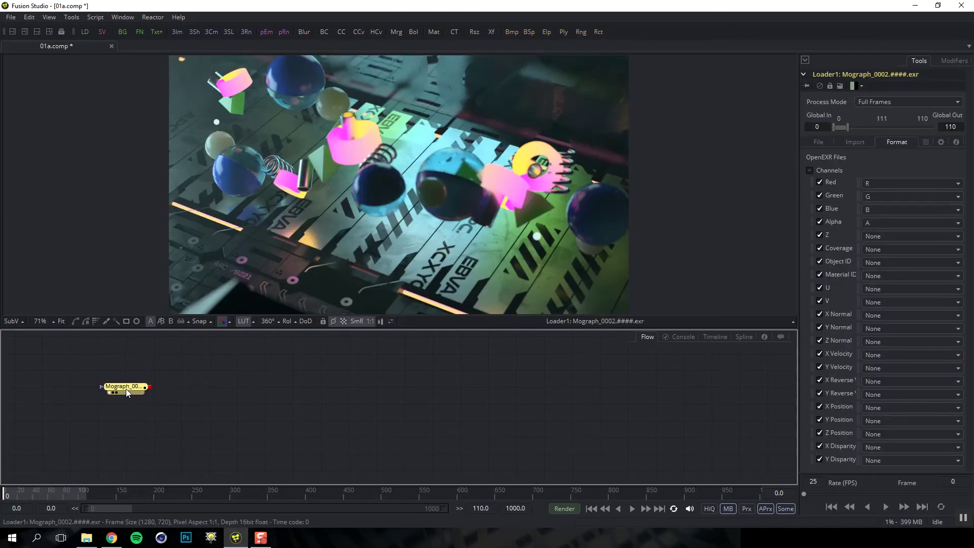
# Run the hos_SplitEXR_Ultra script on the selected loader with Horizontal Layout placement and Split All Selected Nodes enabled
pyautogui.click(95, 19)
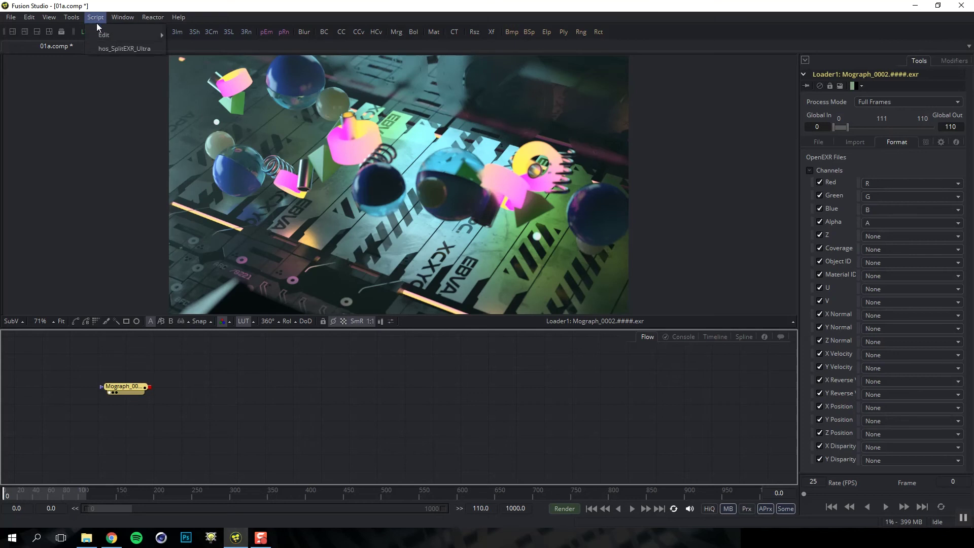
pyautogui.click(123, 49)
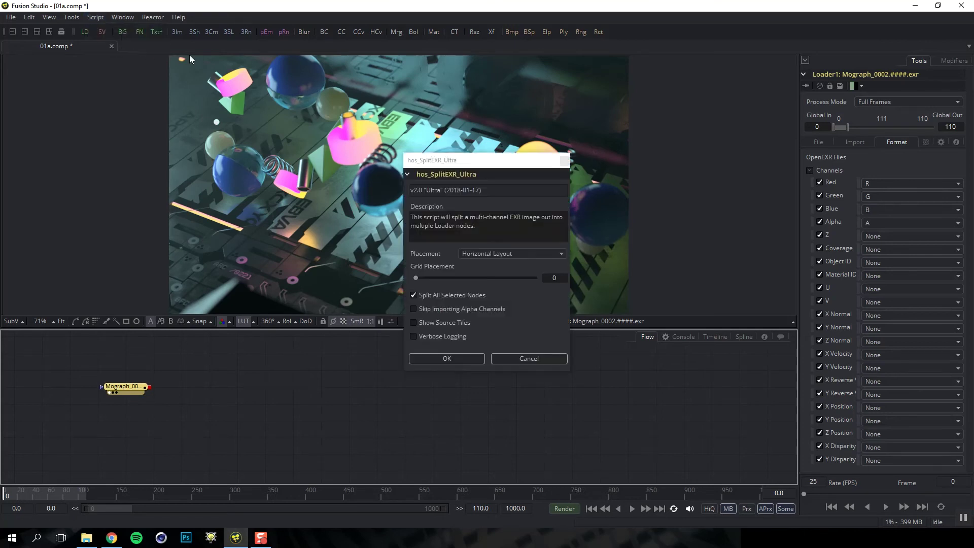
pyautogui.click(460, 358)
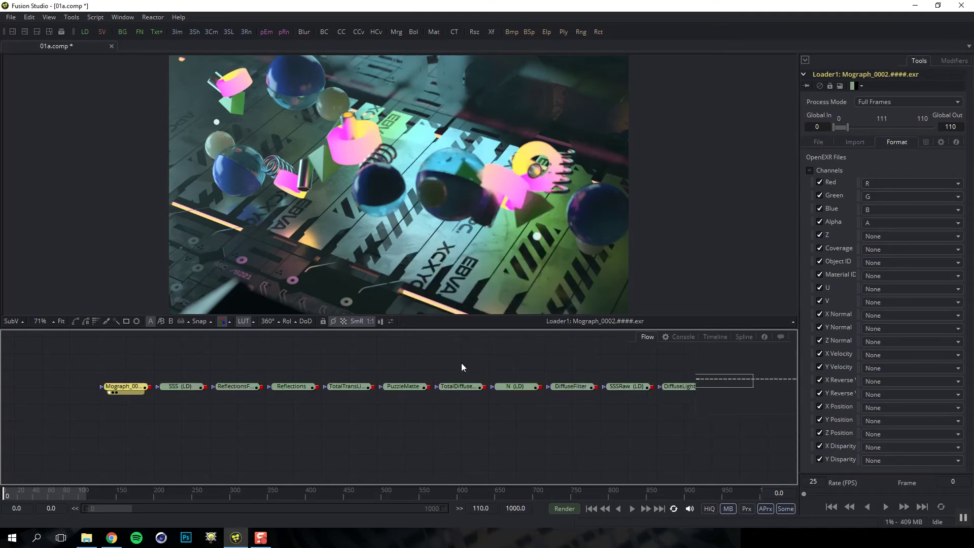
# View the TotalDiffuseLightingRaw, SSS and Reflections passes one by one, and check the Reflections loader's OpenEXR channel assignments
pyautogui.click(454, 388)
pyautogui.press('1')
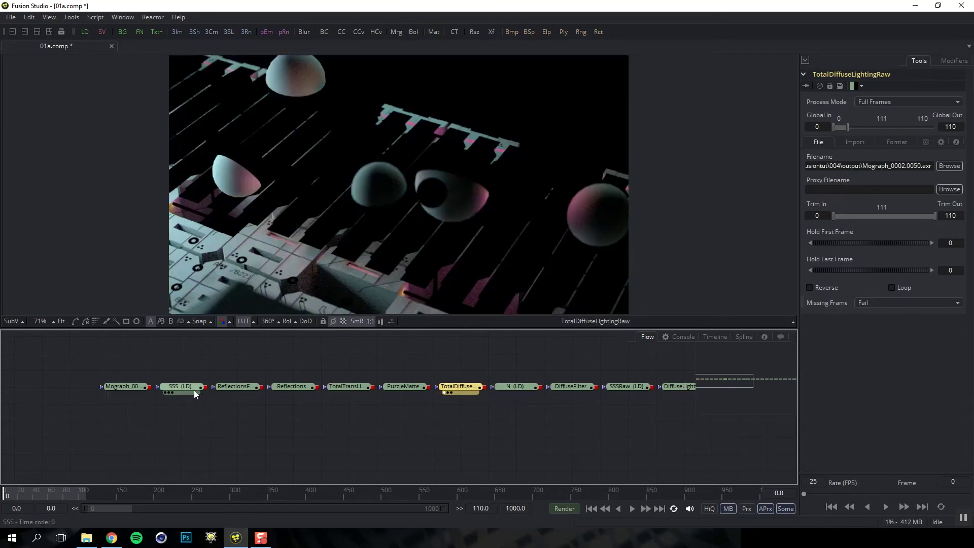
pyautogui.click(193, 388)
pyautogui.press('1')
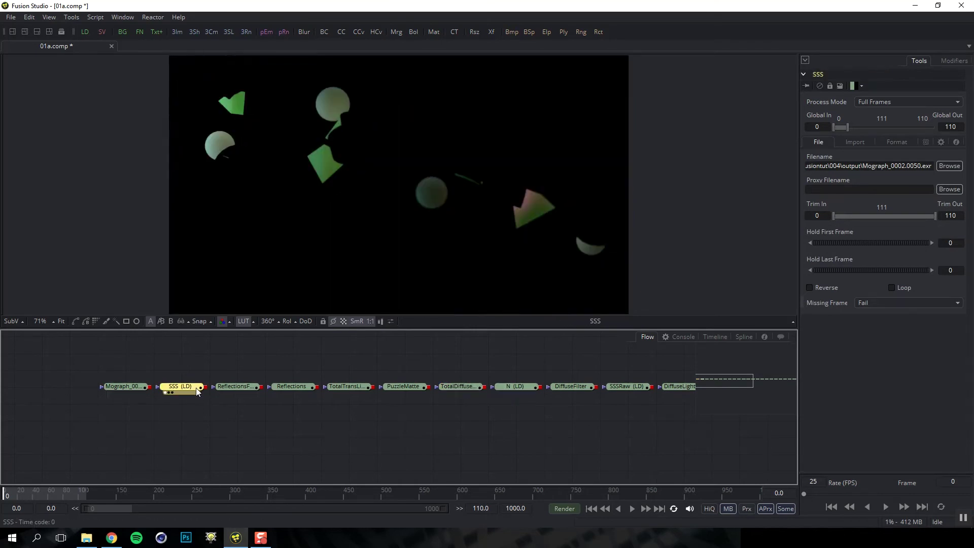
pyautogui.click(303, 389)
pyautogui.press('1')
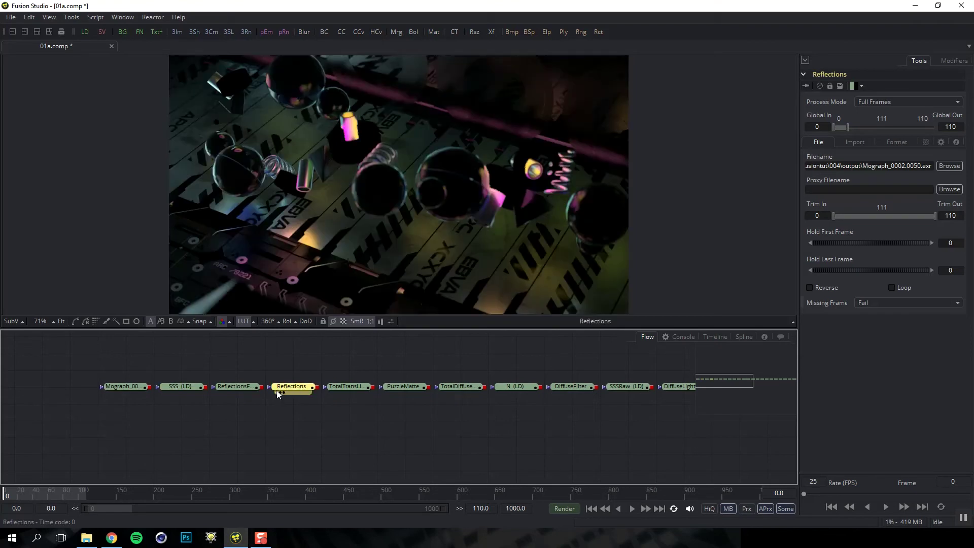
pyautogui.click(899, 142)
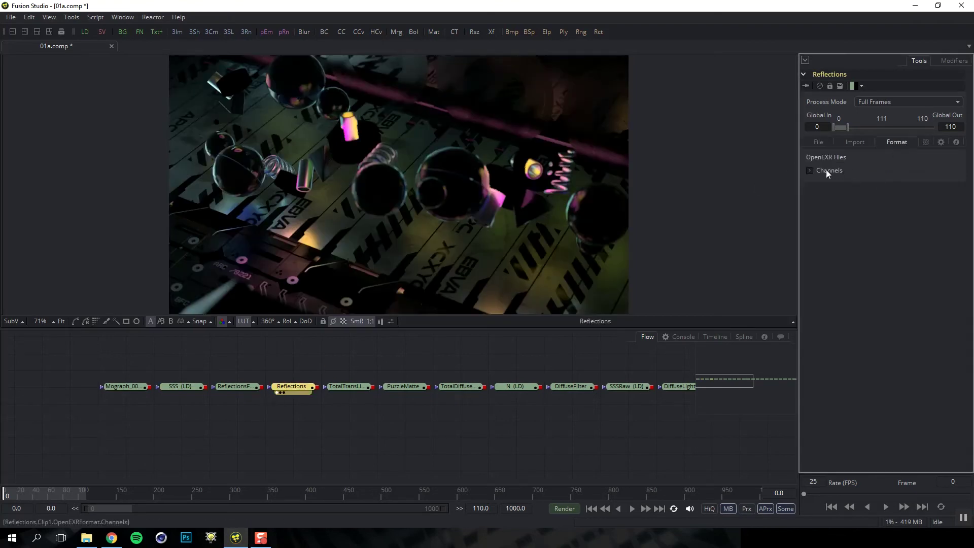
pyautogui.click(811, 170)
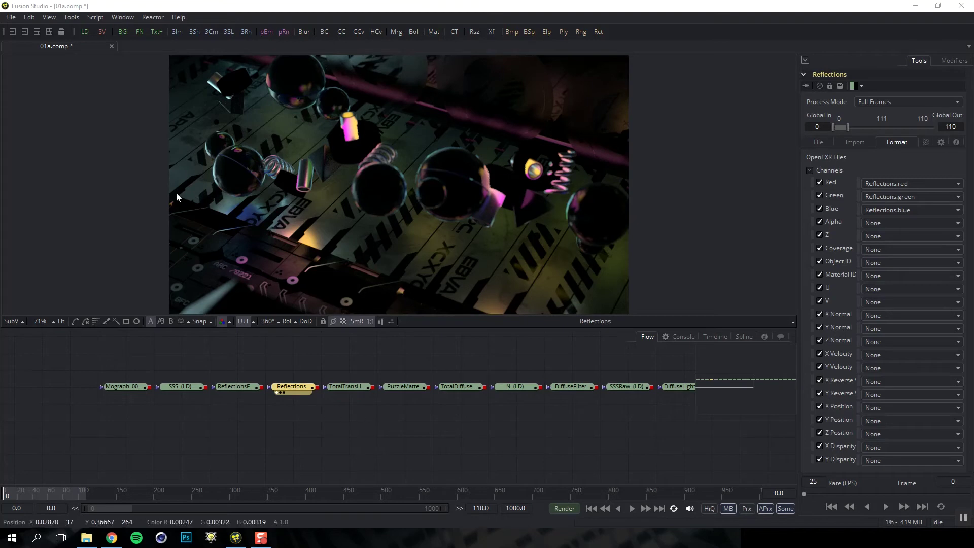
# Open the Reactor package manager and locate hos_SplitEXR_Ultra among the composition scripts
pyautogui.click(157, 17)
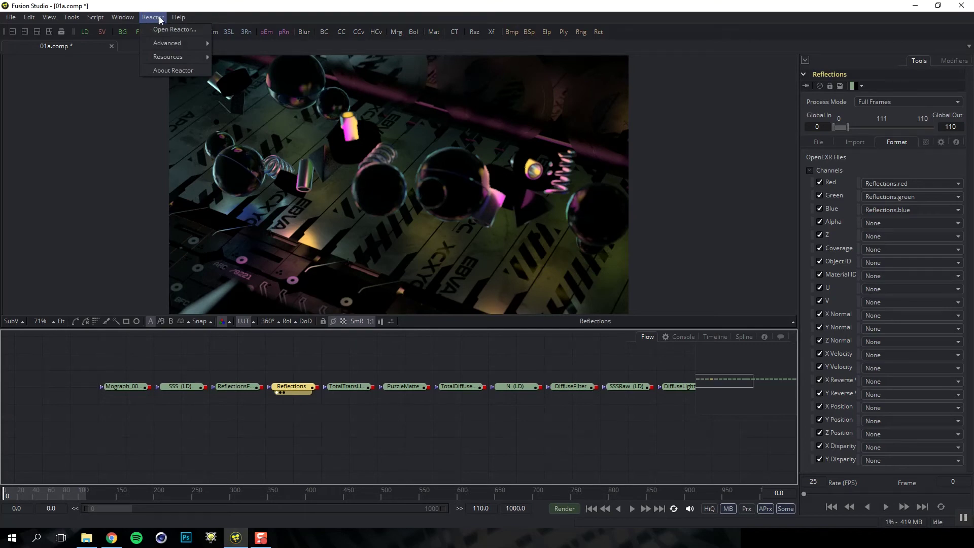
pyautogui.click(159, 30)
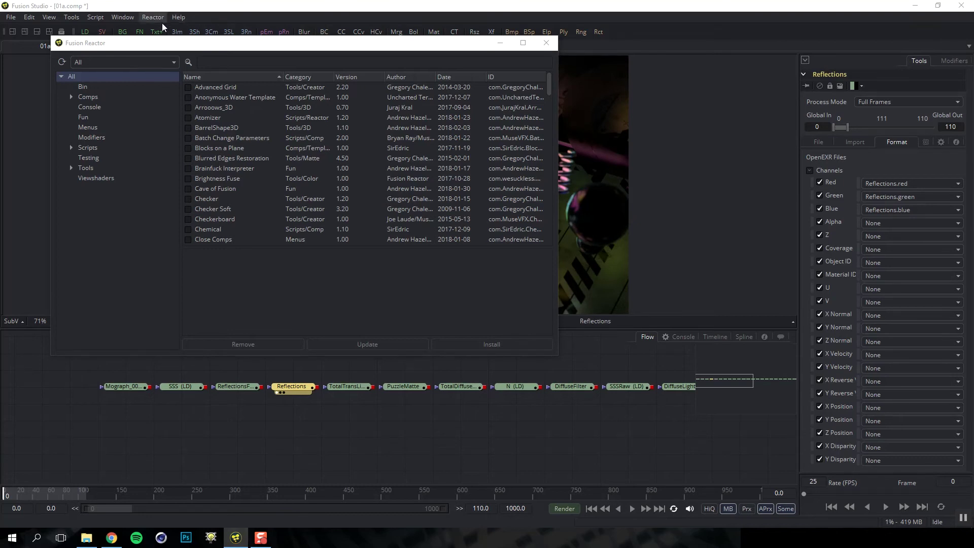
pyautogui.click(71, 148)
pyautogui.click(96, 158)
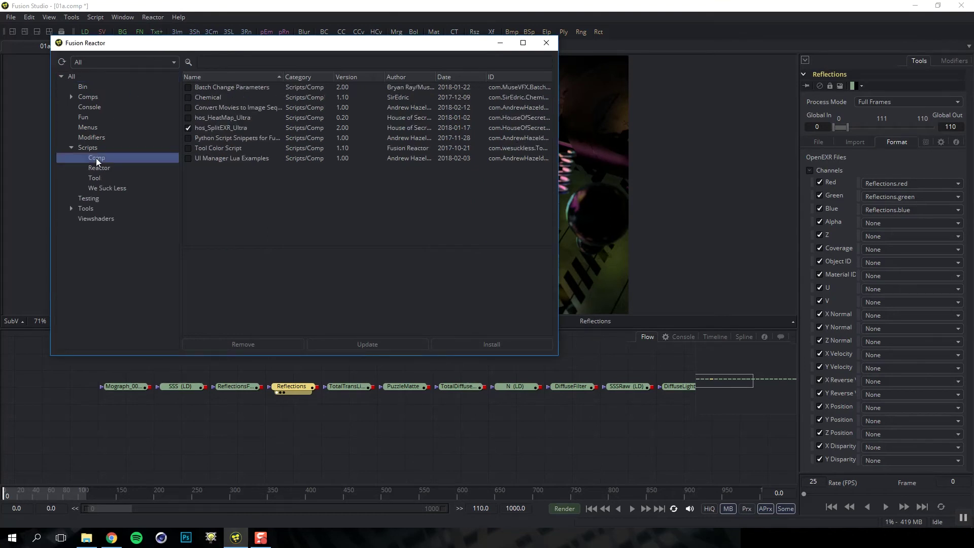
pyautogui.click(227, 129)
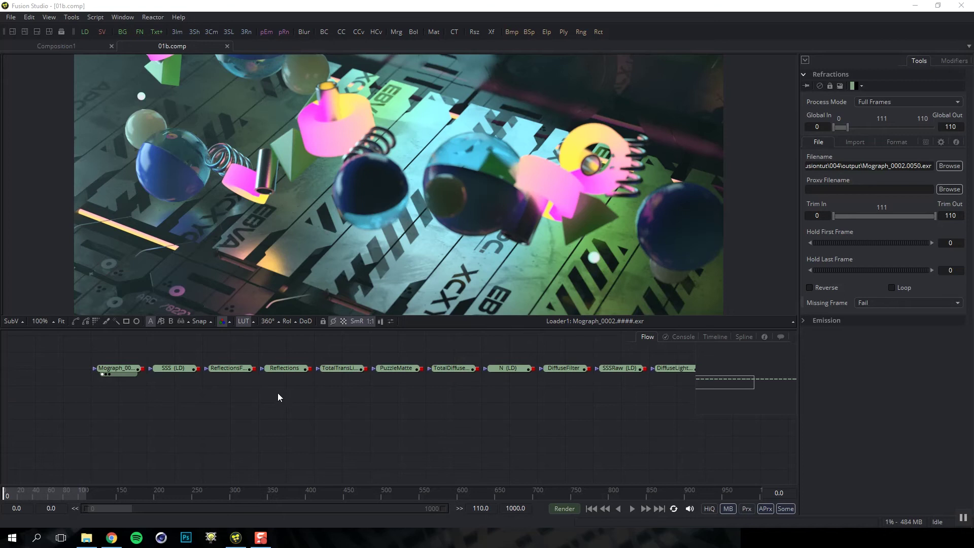
# Show the SSS and Reflections passes in the viewer and move both loaders into a separate row below the others
pyautogui.click(123, 370)
pyautogui.click(177, 372)
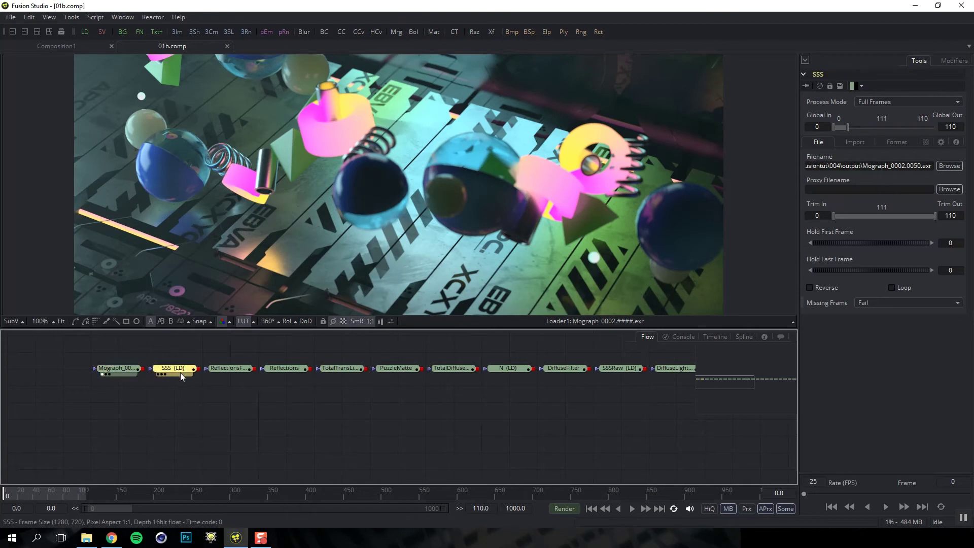
pyautogui.press('1')
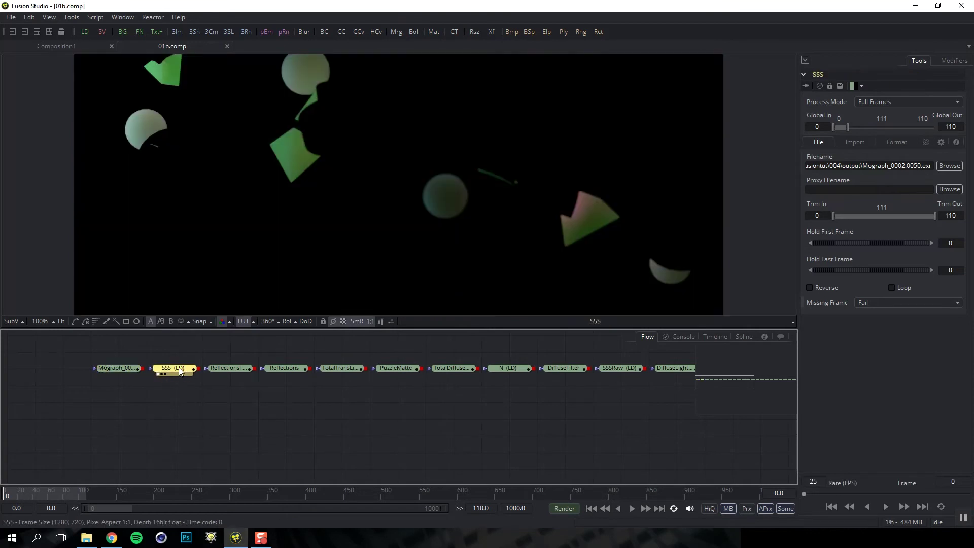
pyautogui.moveTo(179, 367); pyautogui.dragTo(179, 418)
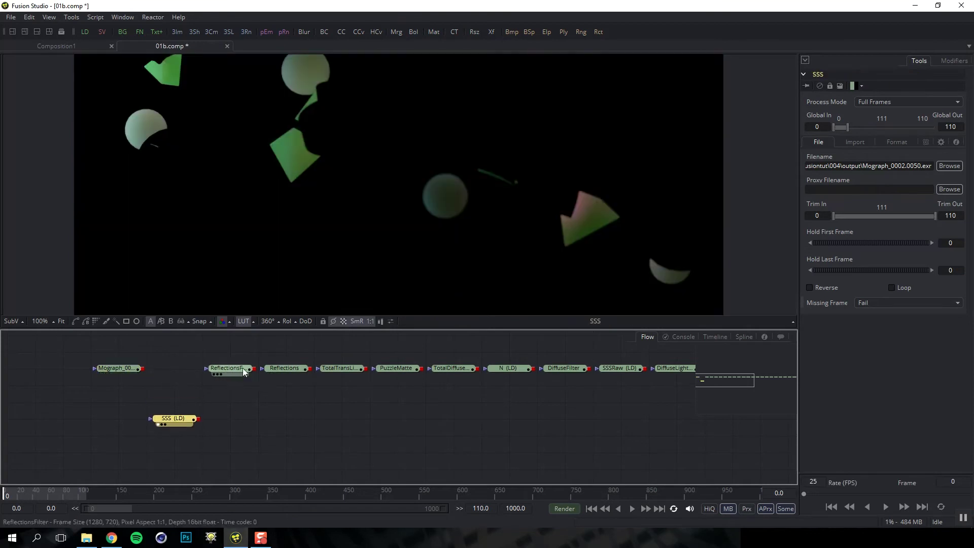
pyautogui.click(282, 369)
pyautogui.press('1')
pyautogui.moveTo(290, 369); pyautogui.dragTo(290, 418)
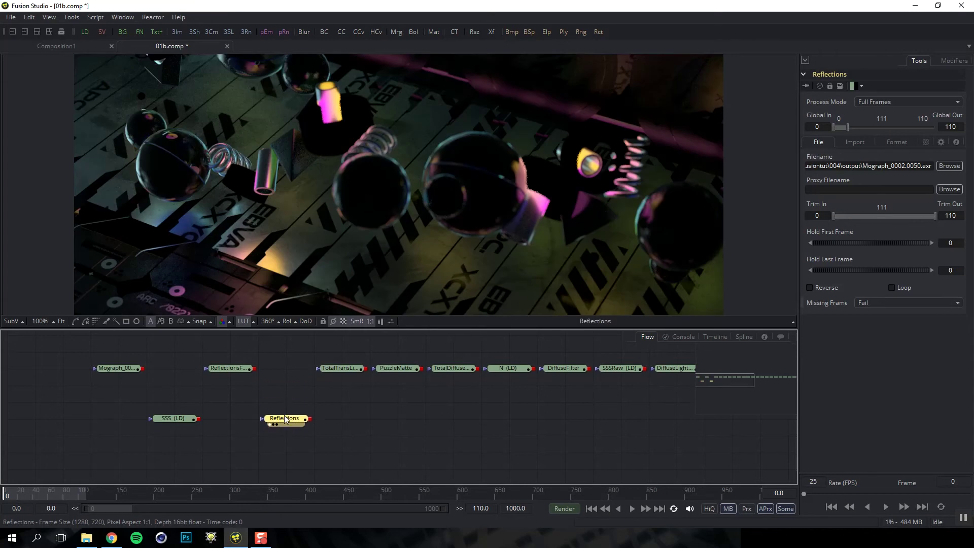
# Preview the PuzzleMatte, DiffuseLighting and GI passes, and move the DiffuseLighting and GI loaders down into the lower row
pyautogui.click(395, 369)
pyautogui.press('1')
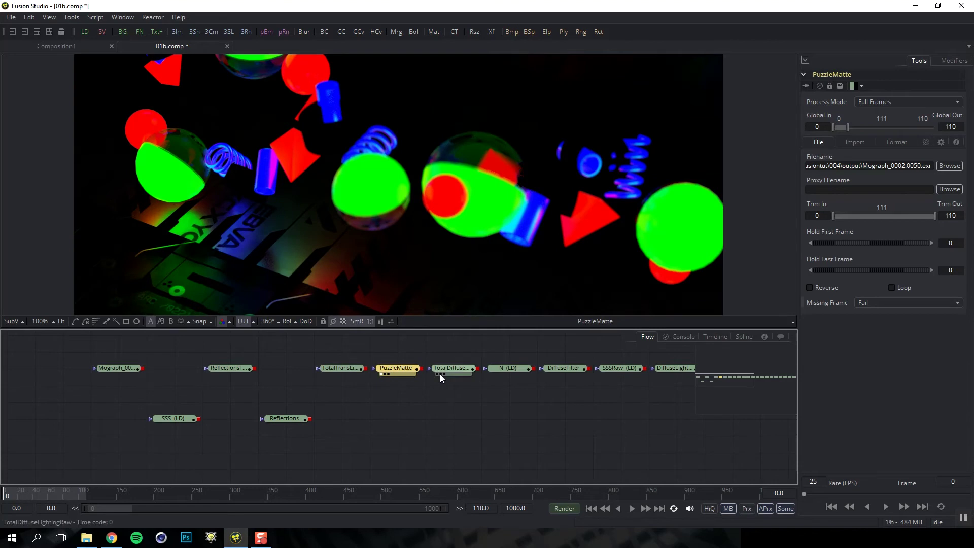
pyautogui.hscroll(2, 529, 383)
pyautogui.hscroll(5, 547, 384)
pyautogui.click(522, 370)
pyautogui.press('1')
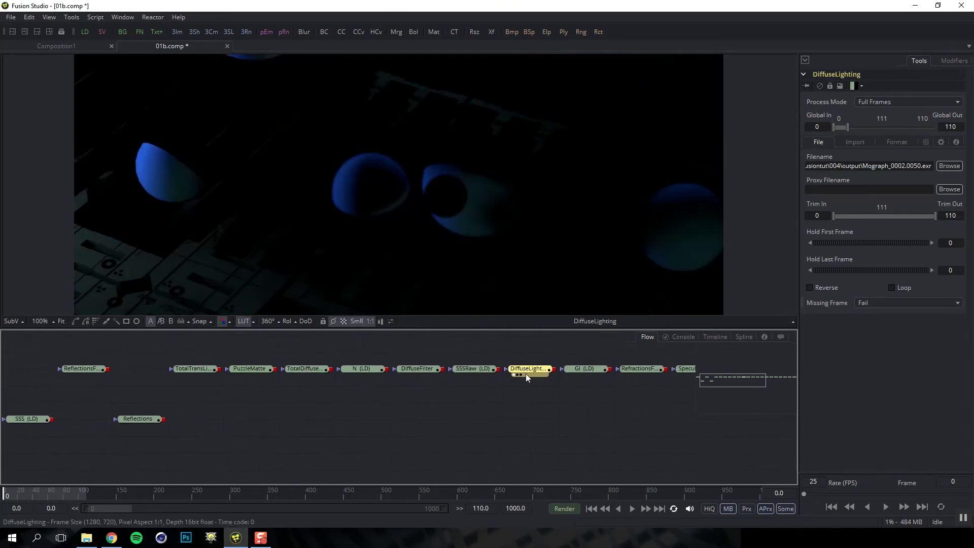
pyautogui.click(583, 369)
pyautogui.press('1')
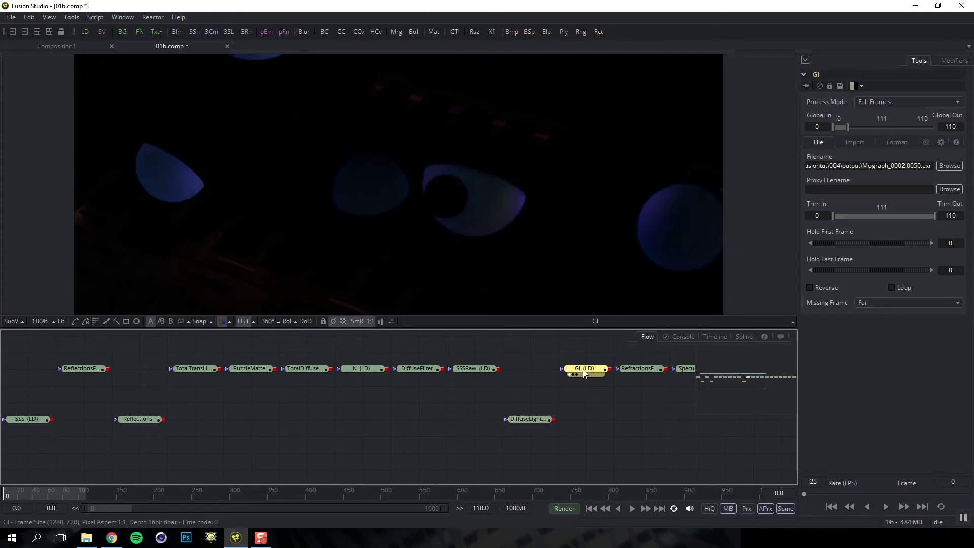
pyautogui.moveTo(587, 370); pyautogui.dragTo(586, 419)
# Preview the SpecularLighting and VolumeLighting passes and move their loaders down into the lower row
pyautogui.hscroll(9, 570, 401)
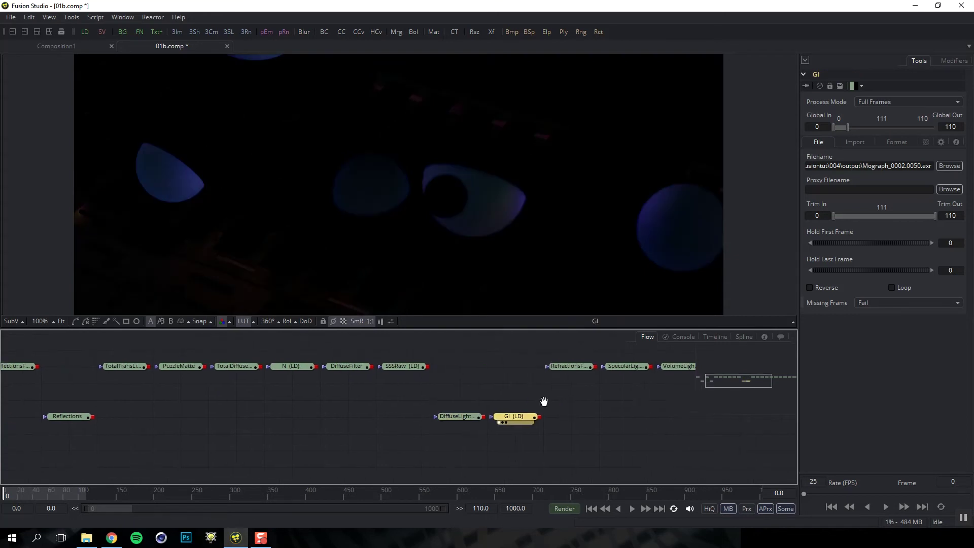
pyautogui.click(495, 372)
pyautogui.press('1')
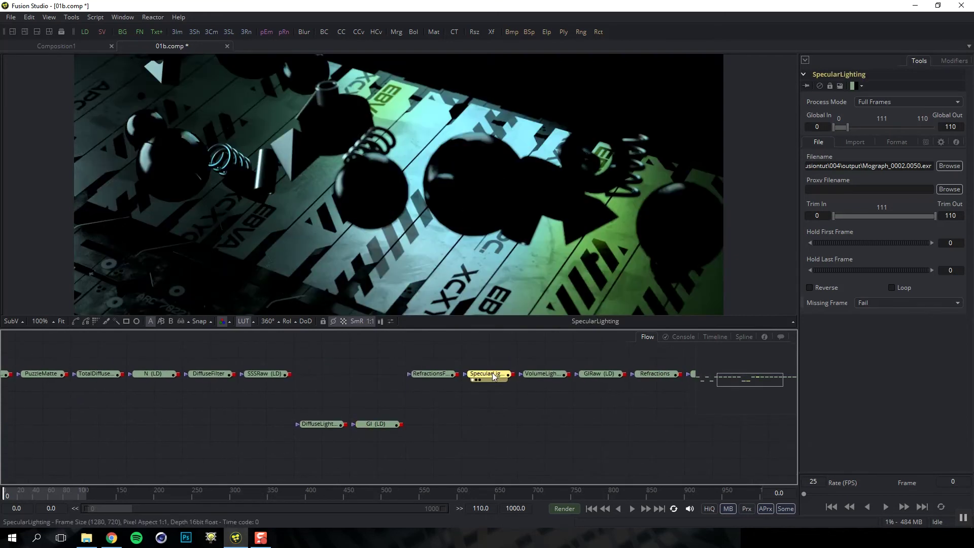
pyautogui.moveTo(492, 376); pyautogui.dragTo(498, 426)
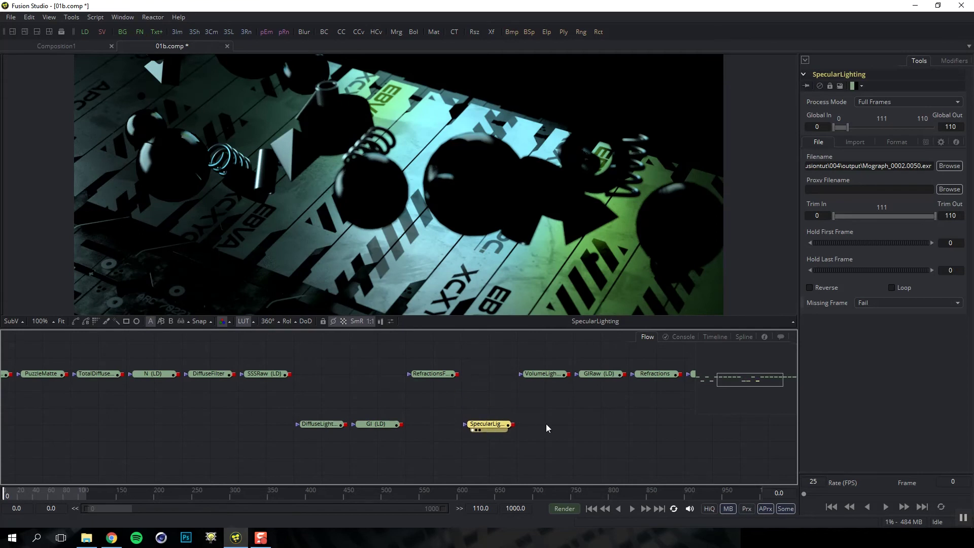
pyautogui.hscroll(3, 495, 376)
pyautogui.click(493, 375)
pyautogui.press('1')
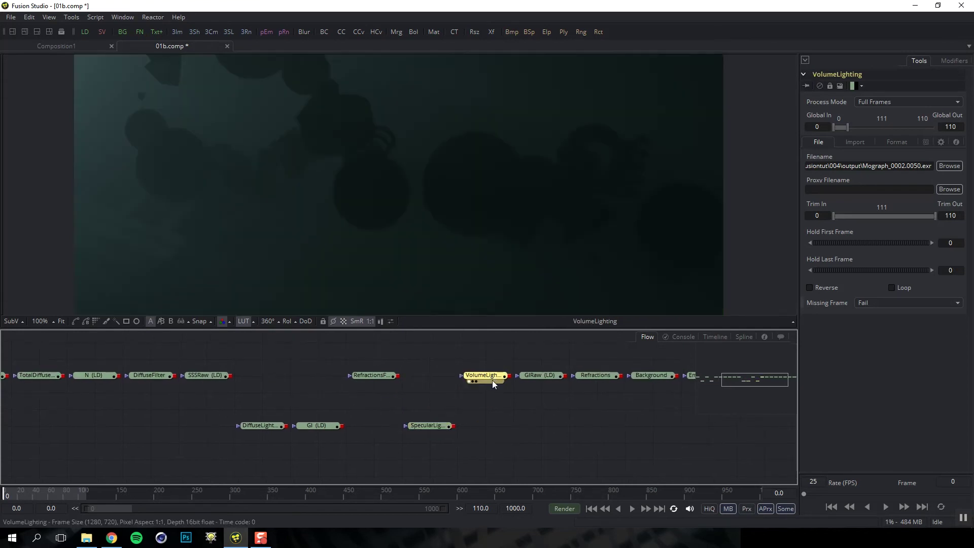
# Preview the Refractions and Emission passes and move their loaders down into the lower row
pyautogui.hscroll(3, 538, 411)
pyautogui.click(526, 381)
pyautogui.press('1')
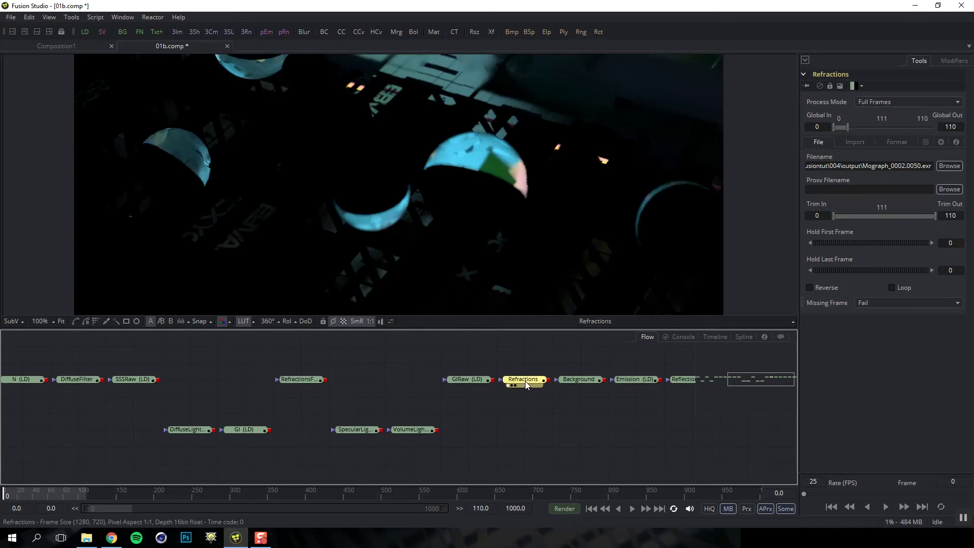
pyautogui.moveTo(531, 382); pyautogui.dragTo(533, 433)
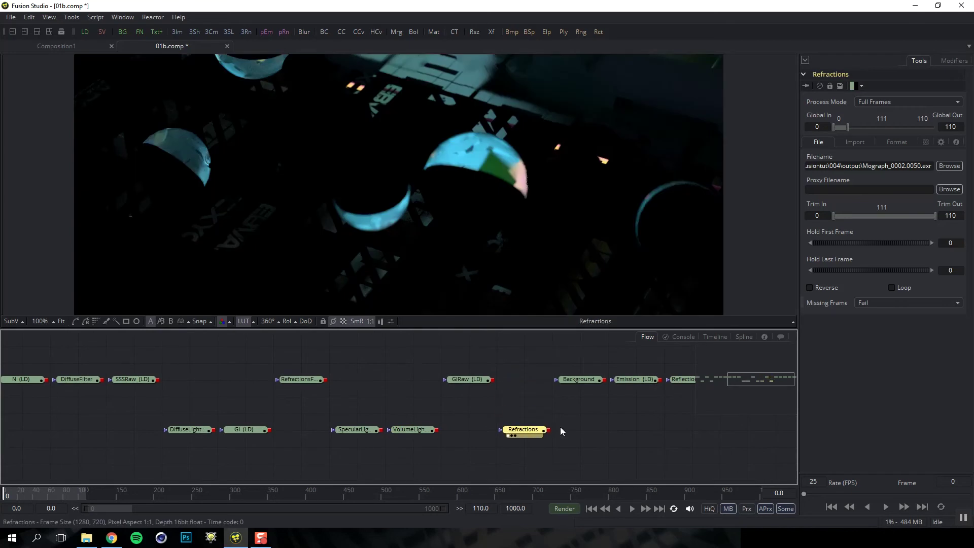
pyautogui.hscroll(3, 538, 422)
pyautogui.click(545, 384)
pyautogui.press('1')
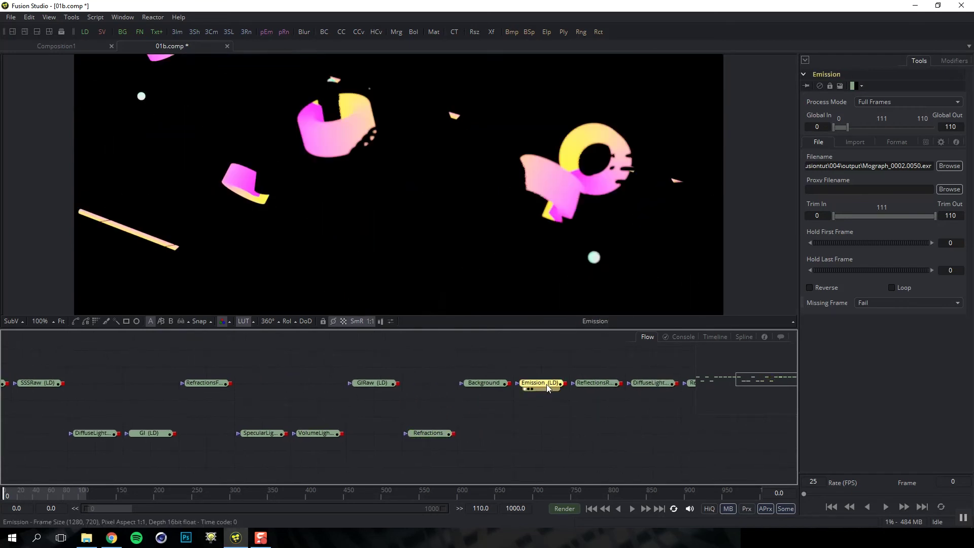
pyautogui.hscroll(3, 568, 415)
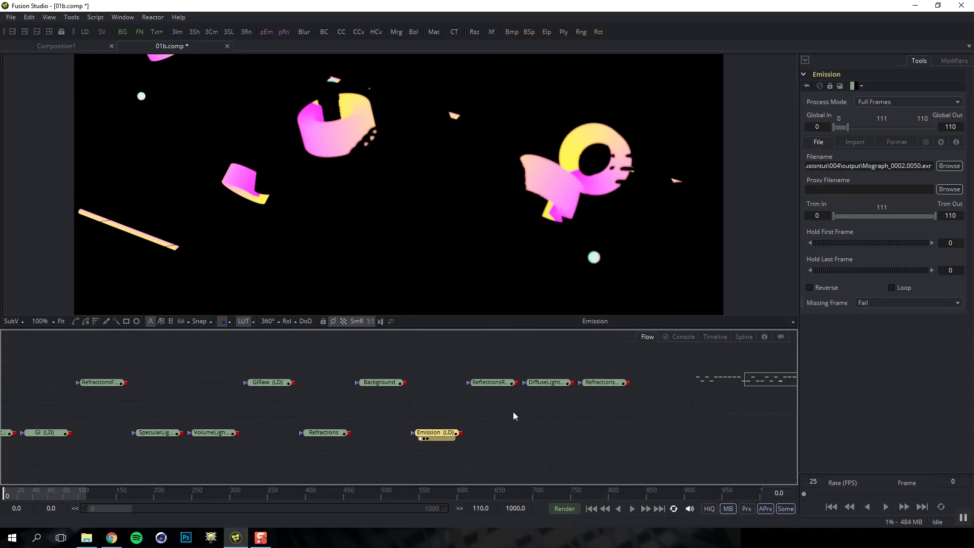
pyautogui.hscroll(-4, 594, 415)
pyautogui.hscroll(-3, 595, 415)
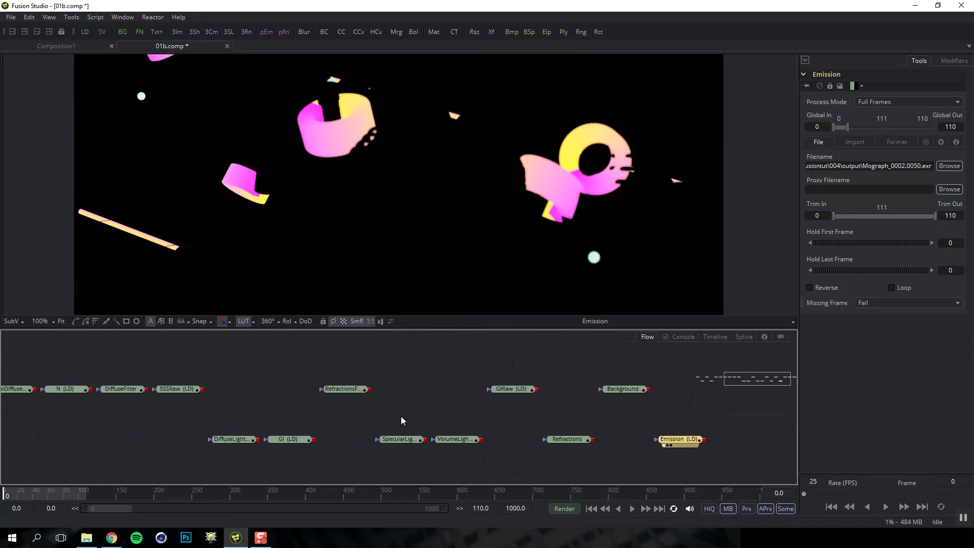
# Select all eight lighting-pass loaders in the lower row and move them together well away from the unused loaders
pyautogui.moveTo(700, 430); pyautogui.dragTo(199, 450)
pyautogui.hscroll(-5, 424, 433)
pyautogui.moveTo(425, 432); pyautogui.dragTo(137, 430)
pyautogui.hscroll(-6, 302, 454)
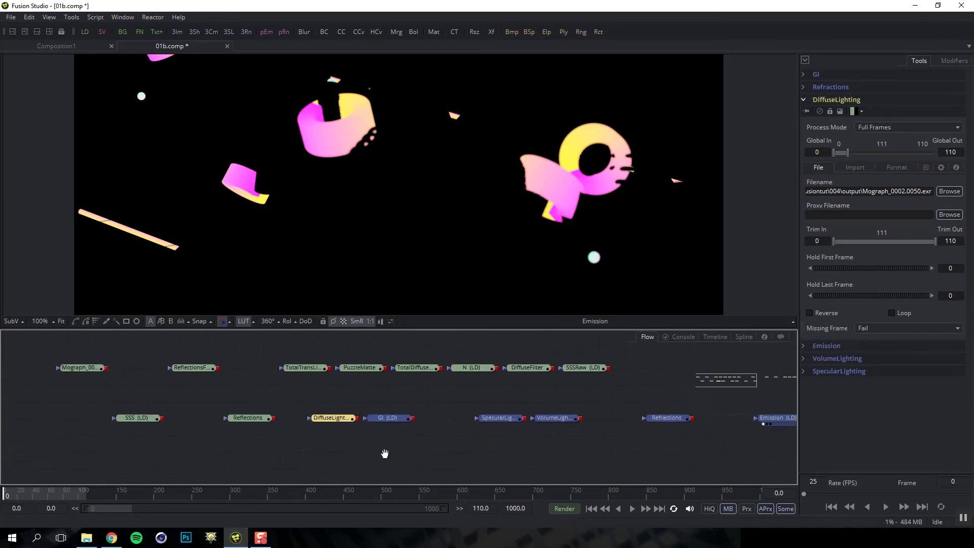
pyautogui.moveTo(369, 453); pyautogui.dragTo(339, 457)
pyautogui.moveTo(103, 420); pyautogui.dragTo(49, 428)
pyautogui.moveTo(193, 426); pyautogui.dragTo(127, 425)
pyautogui.moveTo(771, 443); pyautogui.dragTo(227, 423)
pyautogui.scroll(-2, 225, 424)
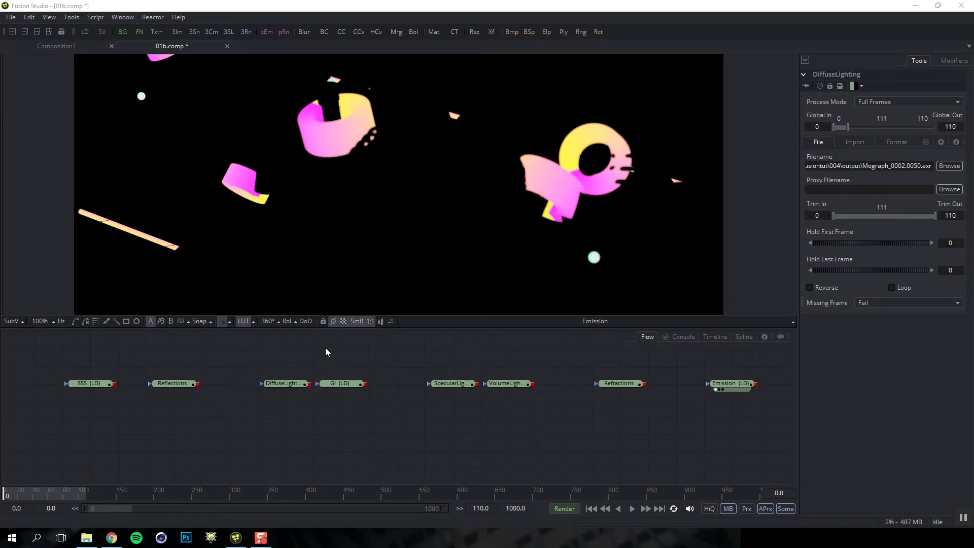
# View the DiffuseLighting pass, move its loader below the row as the chain's start, and shift SSS and Reflections to make room
pyautogui.click(291, 386)
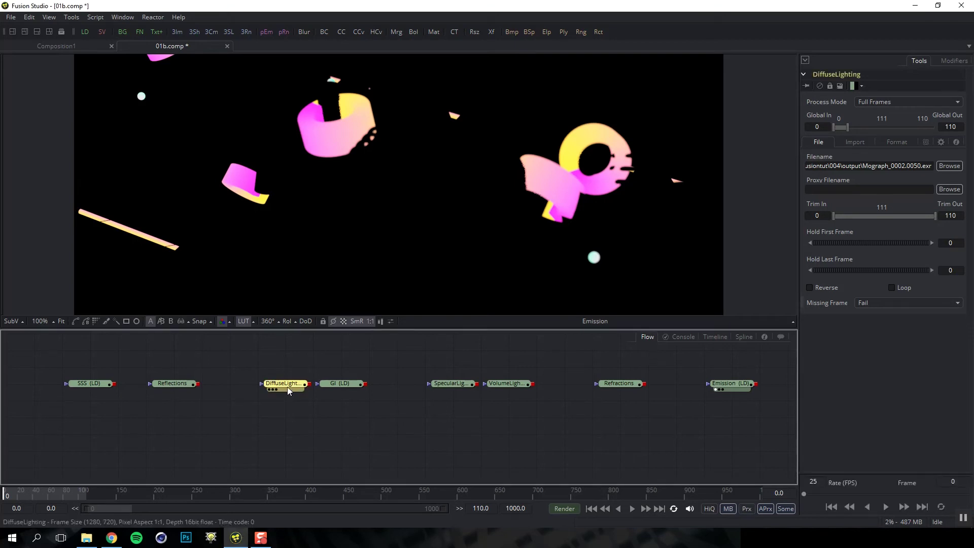
pyautogui.press('1')
pyautogui.moveTo(291, 385); pyautogui.dragTo(30, 437)
pyautogui.moveTo(153, 386); pyautogui.dragTo(266, 388)
pyautogui.moveTo(111, 380); pyautogui.dragTo(166, 380)
pyautogui.moveTo(53, 439); pyautogui.dragTo(80, 425)
# Add a Channel Booleans node beside DiffuseLighting, with DiffuseLighting as its background and SSS as its foreground
pyautogui.click(146, 423)
pyautogui.hotkey('ctrl', 'space')
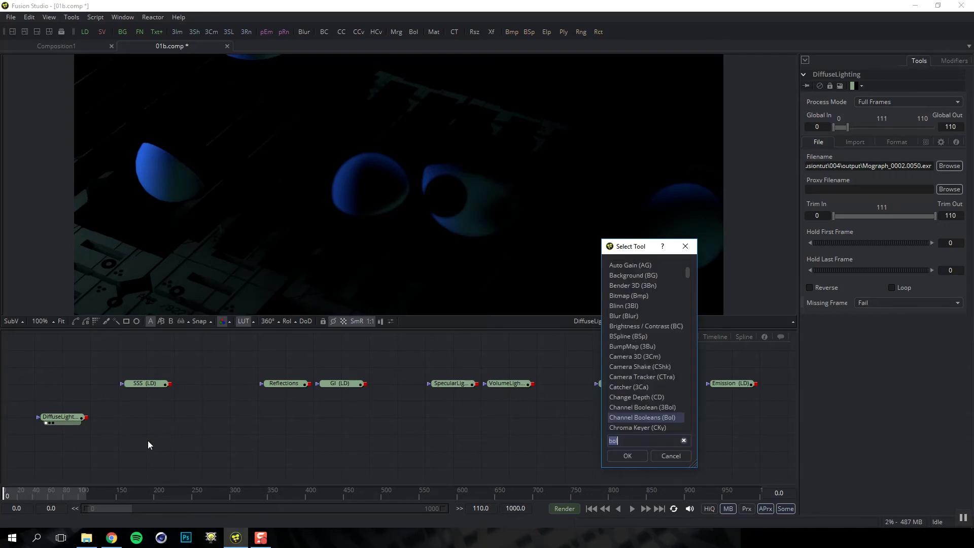
pyautogui.write('bol')
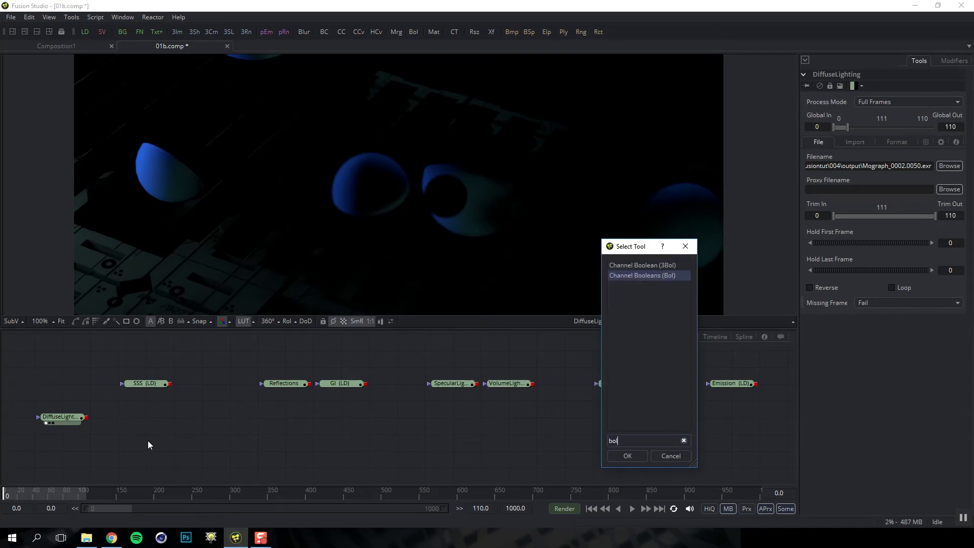
pyautogui.press('Return')
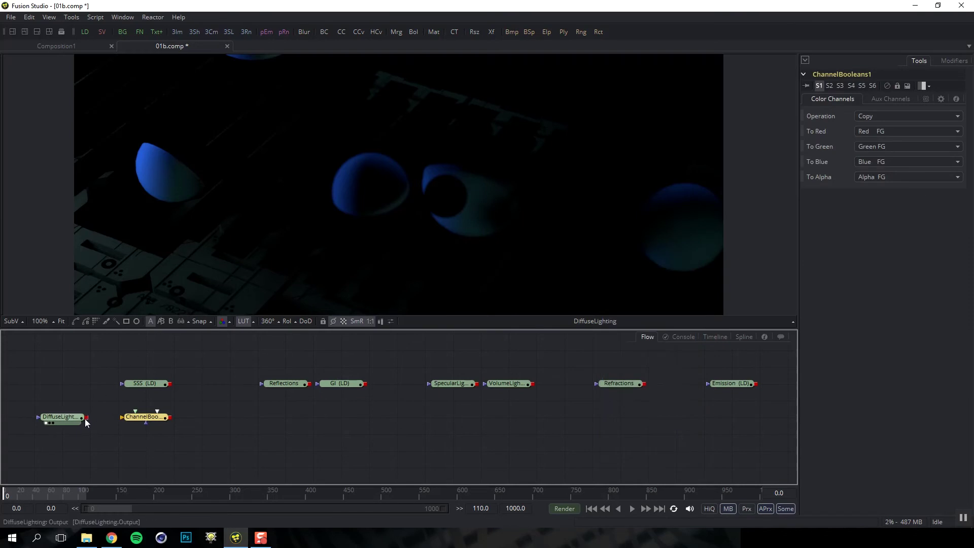
pyautogui.moveTo(85, 419); pyautogui.dragTo(121, 418)
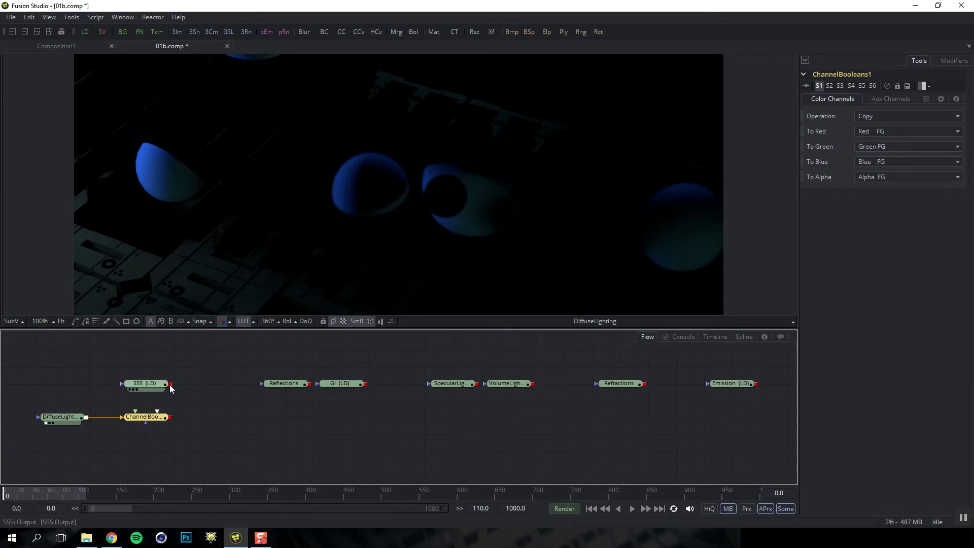
pyautogui.moveTo(169, 386); pyautogui.dragTo(136, 414)
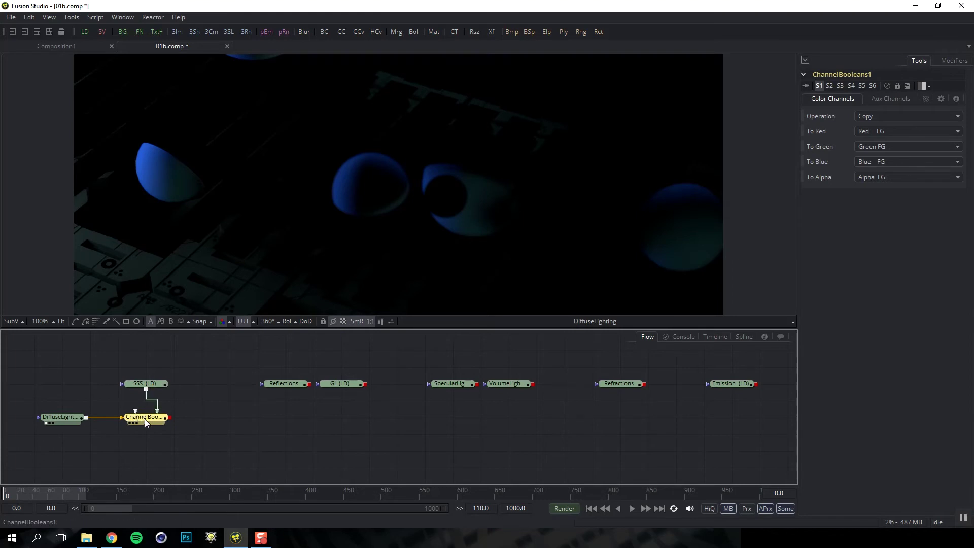
# View the Channel Booleans result, set its operation to Add and To Alpha to Do Nothing, and show its Blend settings
pyautogui.press('1')
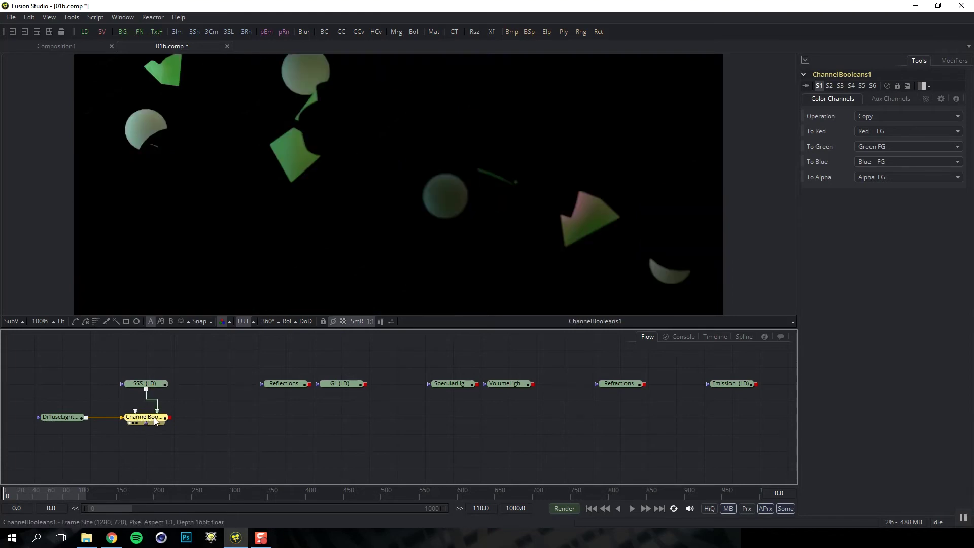
pyautogui.click(872, 116)
pyautogui.click(875, 126)
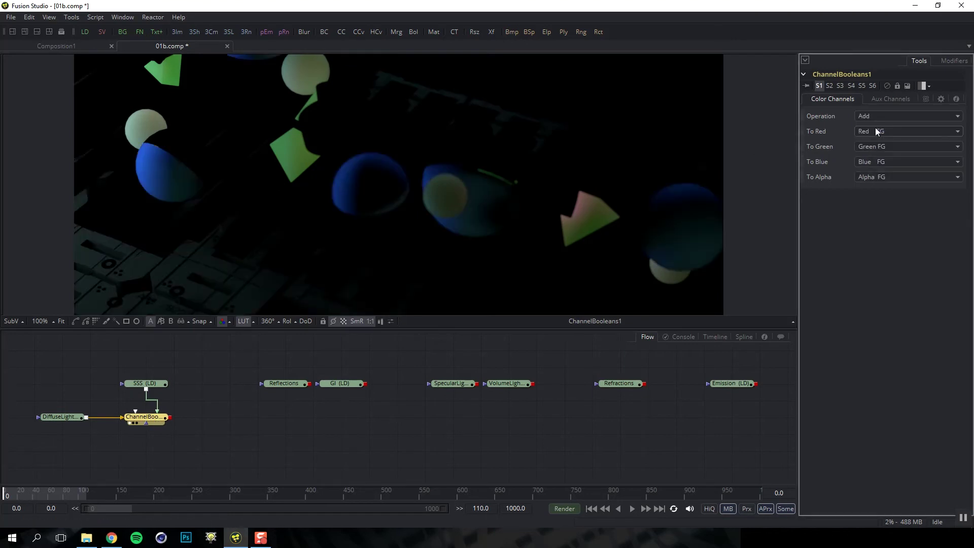
pyautogui.click(886, 176)
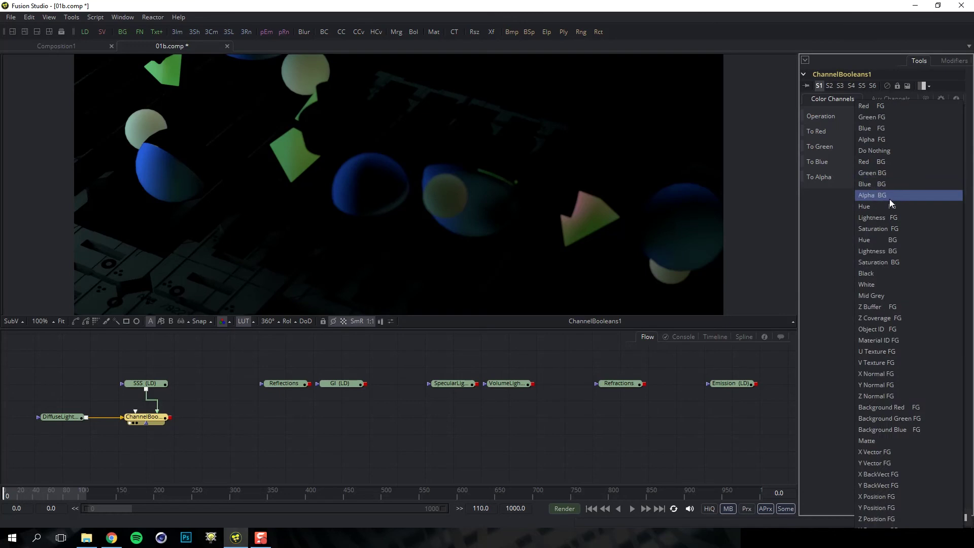
pyautogui.click(896, 151)
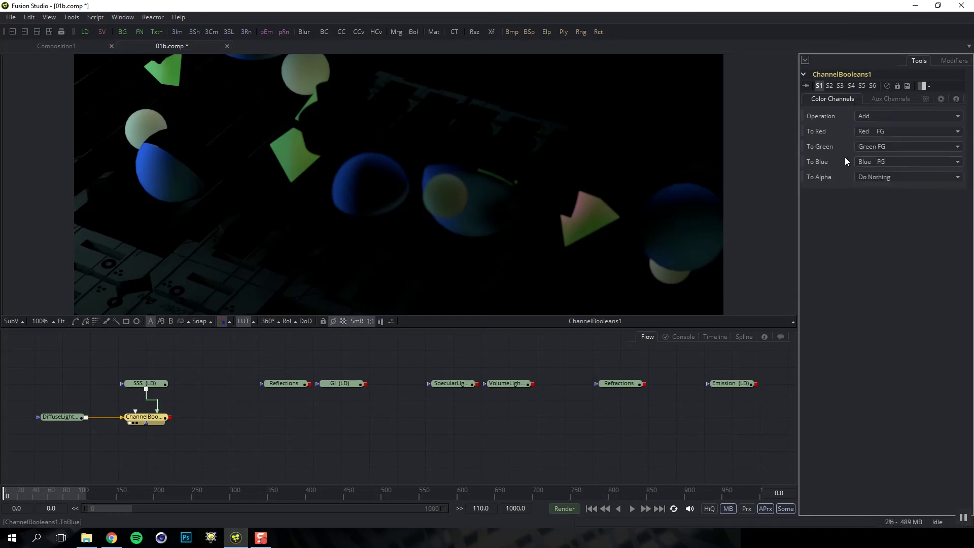
pyautogui.click(148, 418)
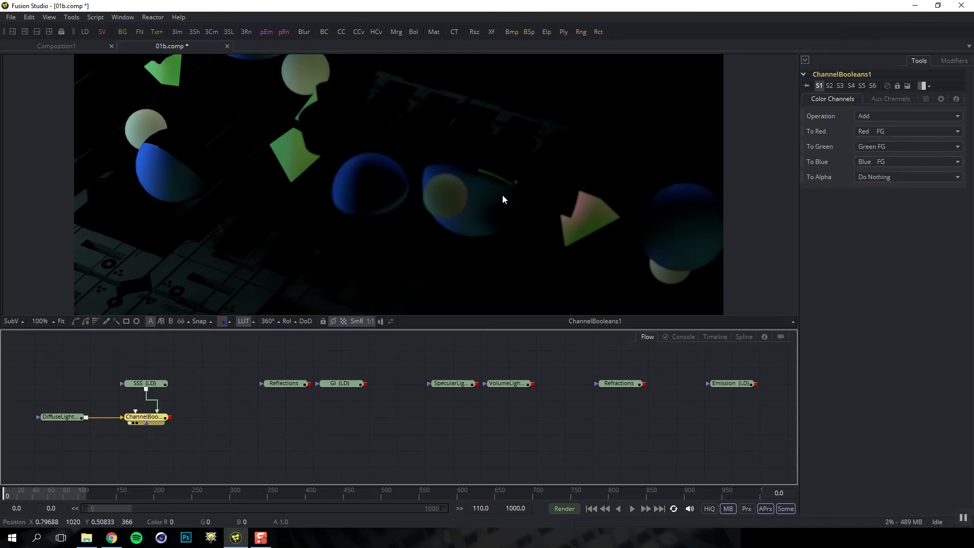
pyautogui.click(927, 98)
pyautogui.moveTo(931, 122)
pyautogui.mouseDown()
pyautogui.moveTo(811, 120)
pyautogui.moveTo(945, 132)
pyautogui.mouseUp()
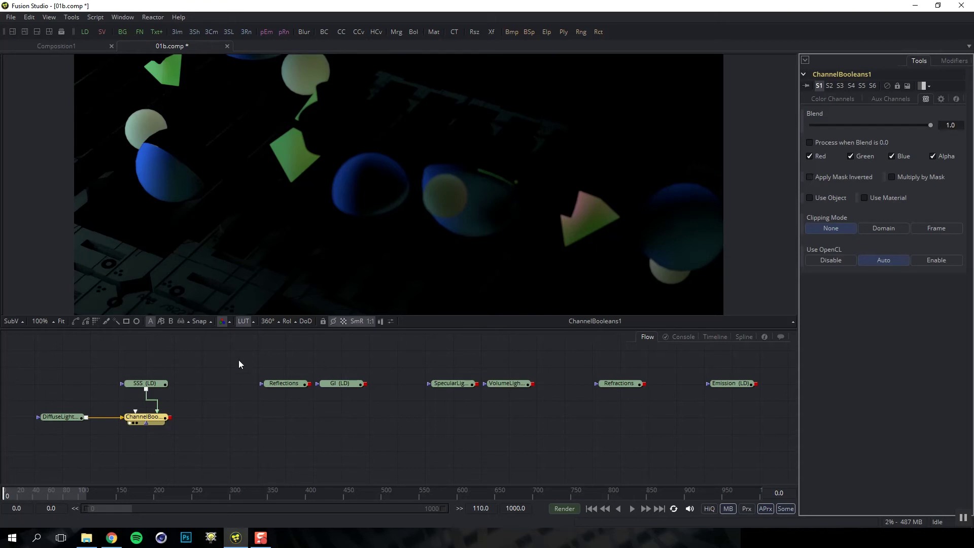
# Copy the Channel Booleans node and paste three duplicates in a connected row to its right
pyautogui.moveTo(206, 396); pyautogui.dragTo(130, 445)
pyautogui.hotkey('ctrl', 'c')
pyautogui.hotkey('ctrl', 'v')
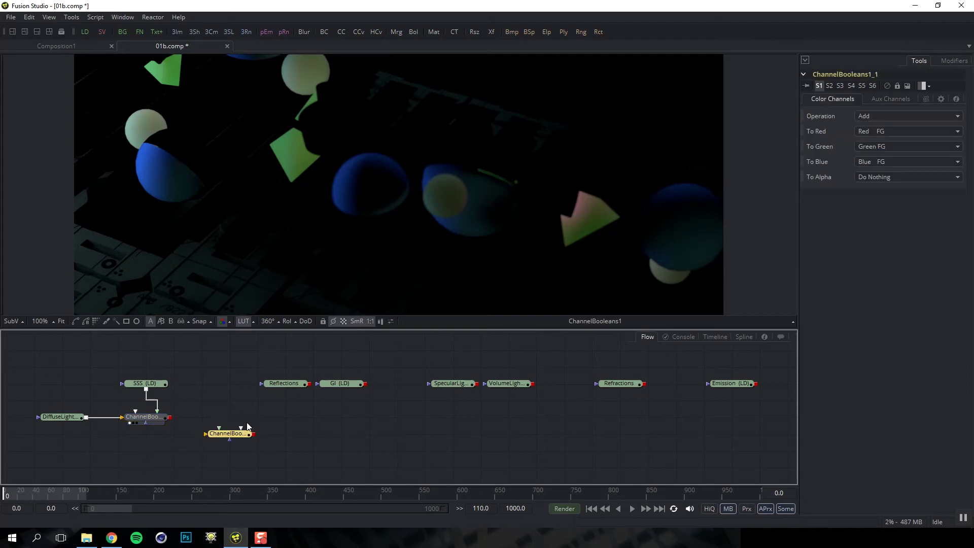
pyautogui.moveTo(223, 431); pyautogui.dragTo(224, 418)
pyautogui.hotkey('ctrl', 'v')
pyautogui.moveTo(290, 424); pyautogui.dragTo(401, 421)
pyautogui.hotkey('ctrl', 'v')
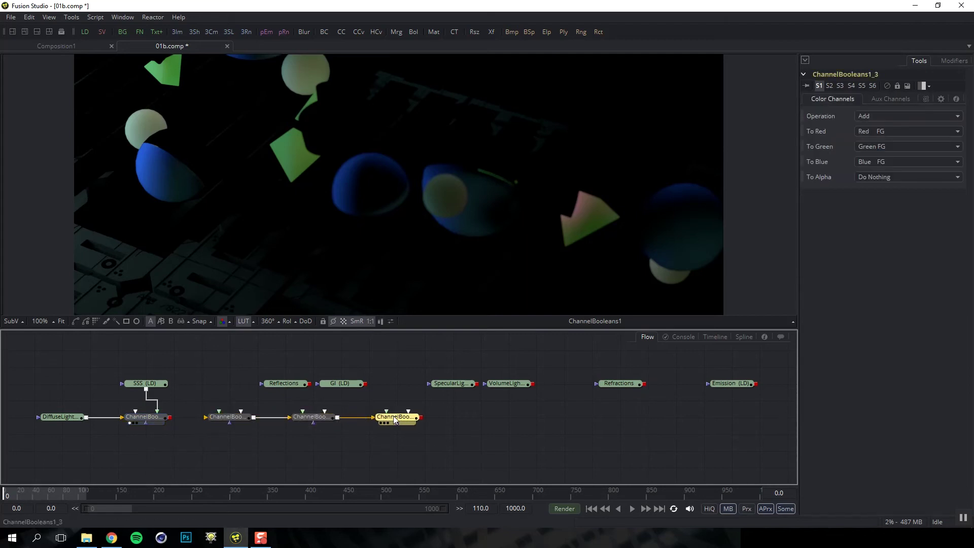
# Connect the first Channel Booleans to the second, feed GI into the second's foreground instead of Reflections, and view the result
pyautogui.moveTo(283, 388); pyautogui.dragTo(227, 393)
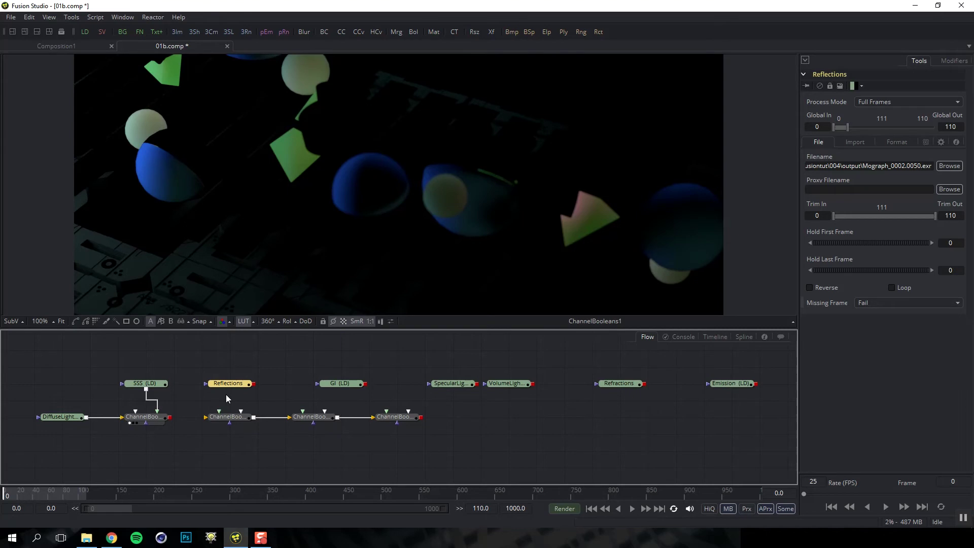
pyautogui.click(162, 421)
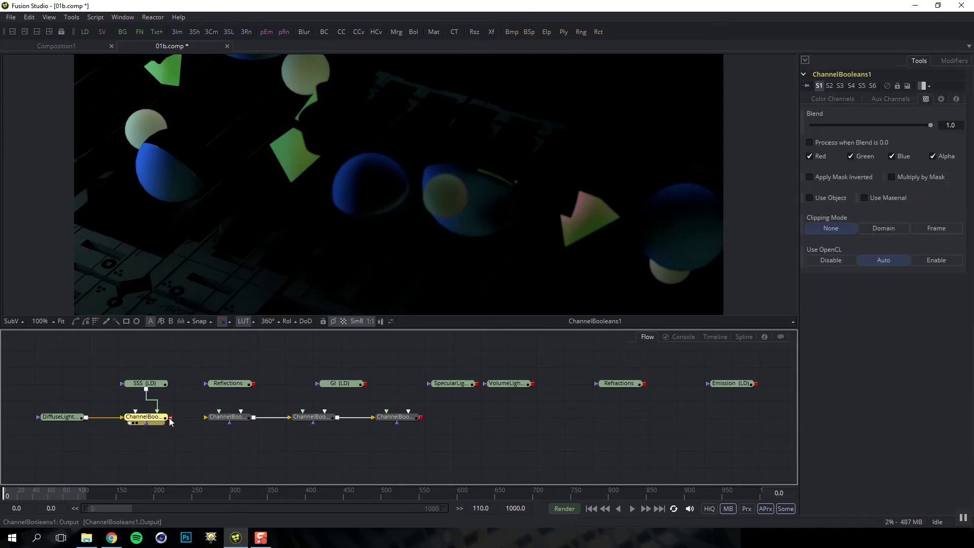
pyautogui.moveTo(171, 419); pyautogui.dragTo(206, 417)
pyautogui.moveTo(246, 385); pyautogui.dragTo(221, 419)
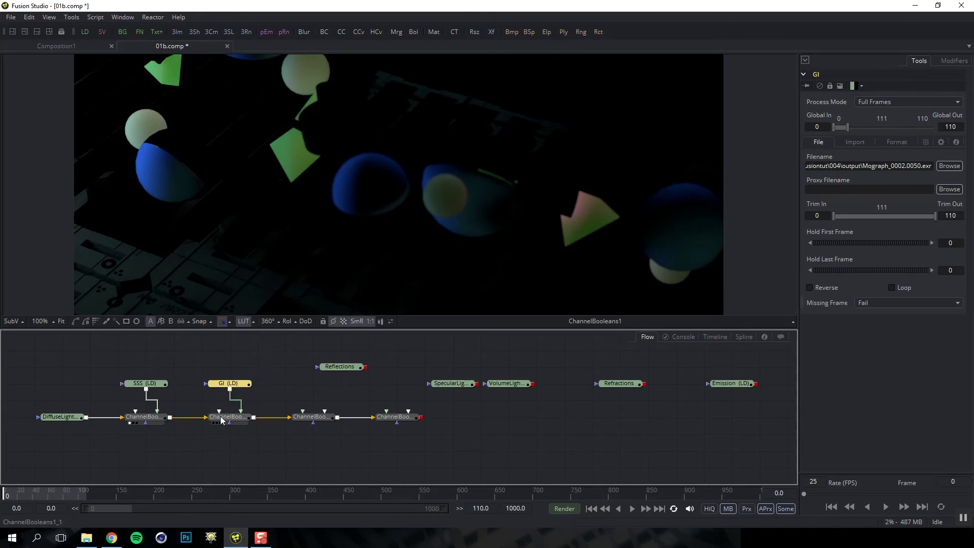
pyautogui.click(221, 419)
# Feed Reflections into the third Channel Booleans and SpecularLighting into the fourth as foregrounds, viewing each result
pyautogui.moveTo(331, 368); pyautogui.dragTo(307, 414)
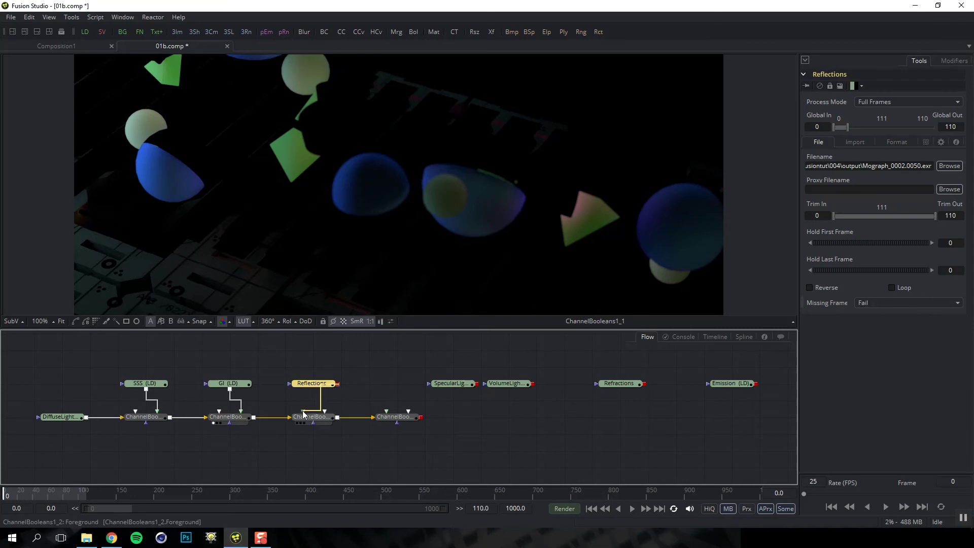
pyautogui.click(306, 416)
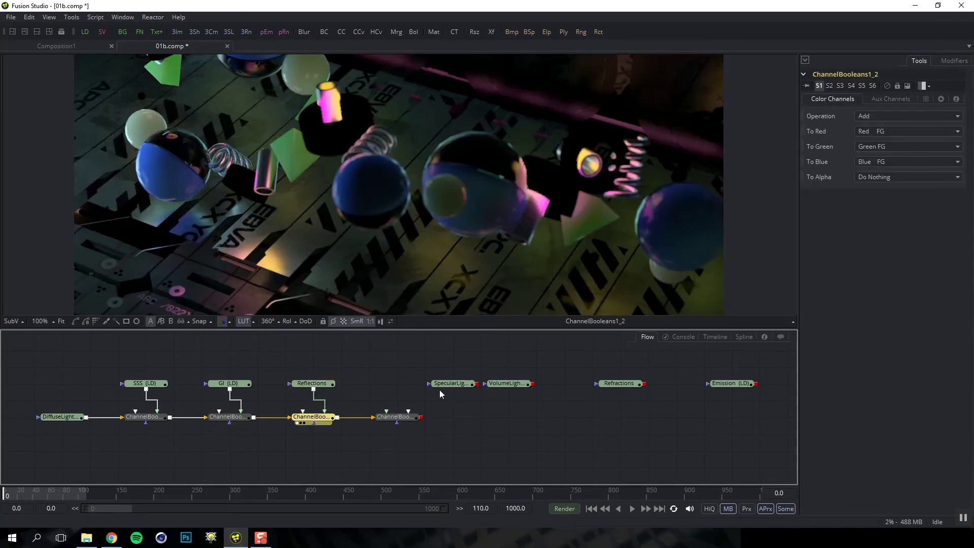
pyautogui.moveTo(456, 386); pyautogui.dragTo(409, 411)
pyautogui.click(390, 418)
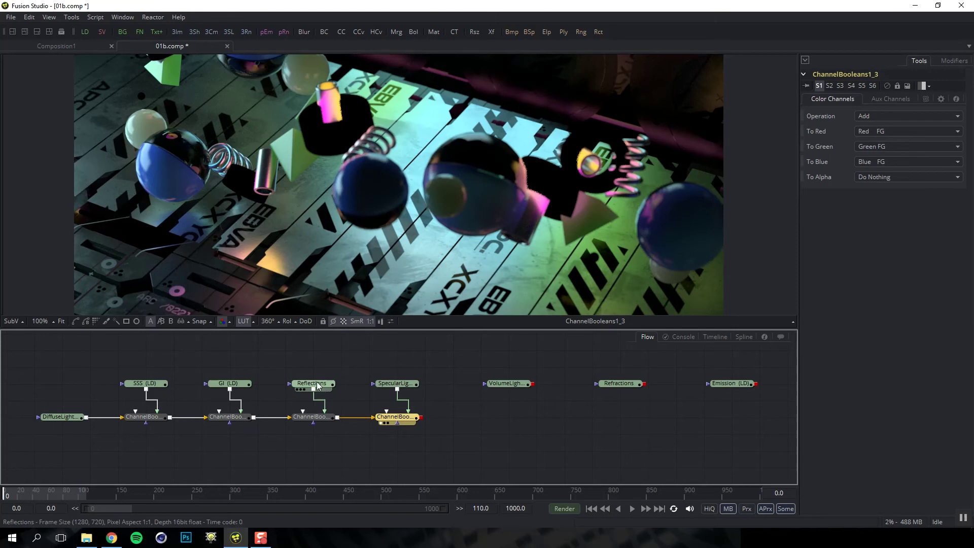
# Compare the Reflections and SpecularLighting passes in the viewer with the combined result of the fourth Channel Booleans
pyautogui.click(317, 384)
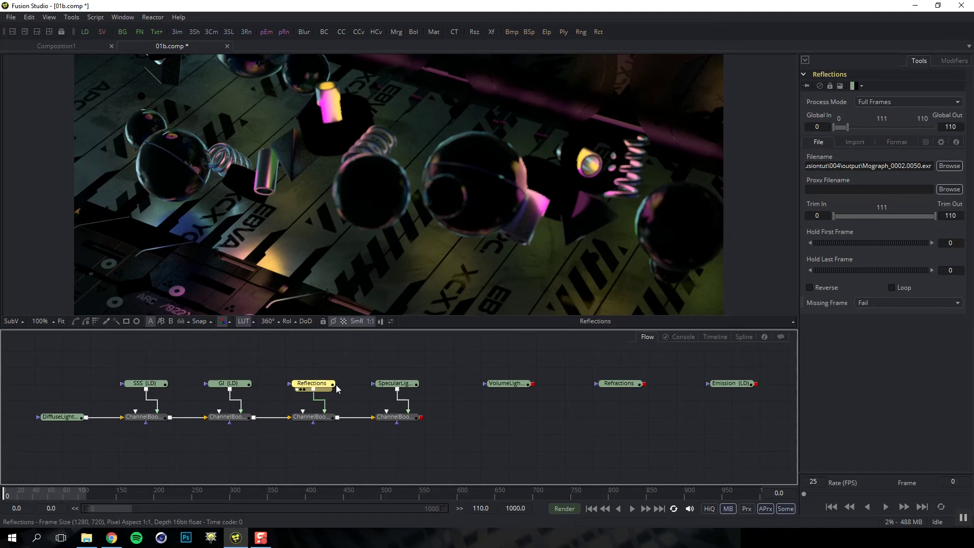
pyautogui.click(389, 386)
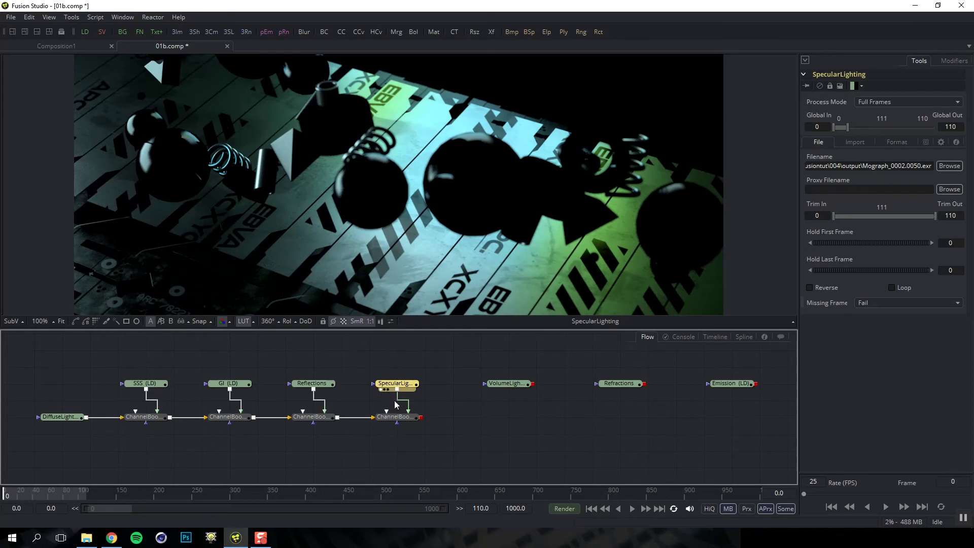
pyautogui.click(402, 420)
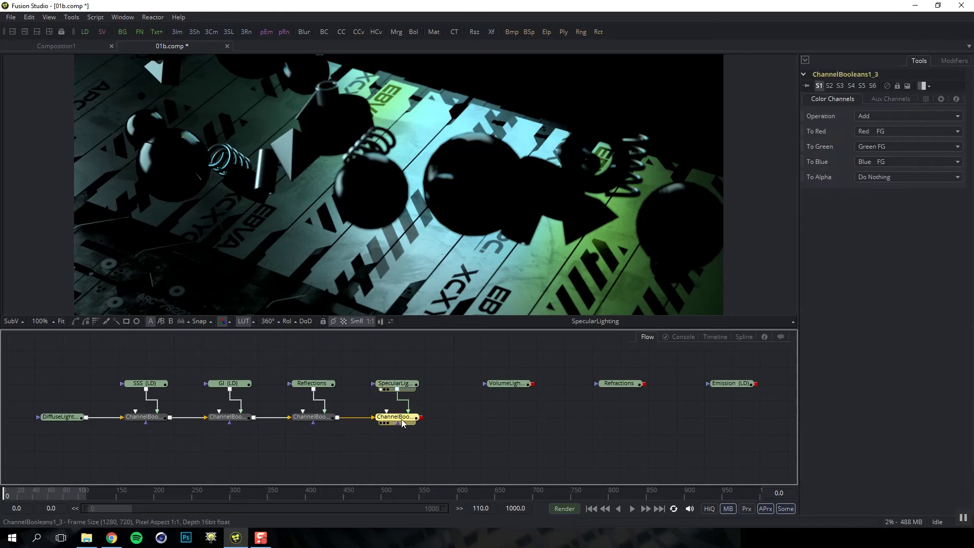
pyautogui.press('1')
# Place Refractions ahead of VolumeLighting, duplicate the last Channel Booleans at the chain's end, and feed Refractions into its foreground
pyautogui.moveTo(509, 390); pyautogui.dragTo(461, 388)
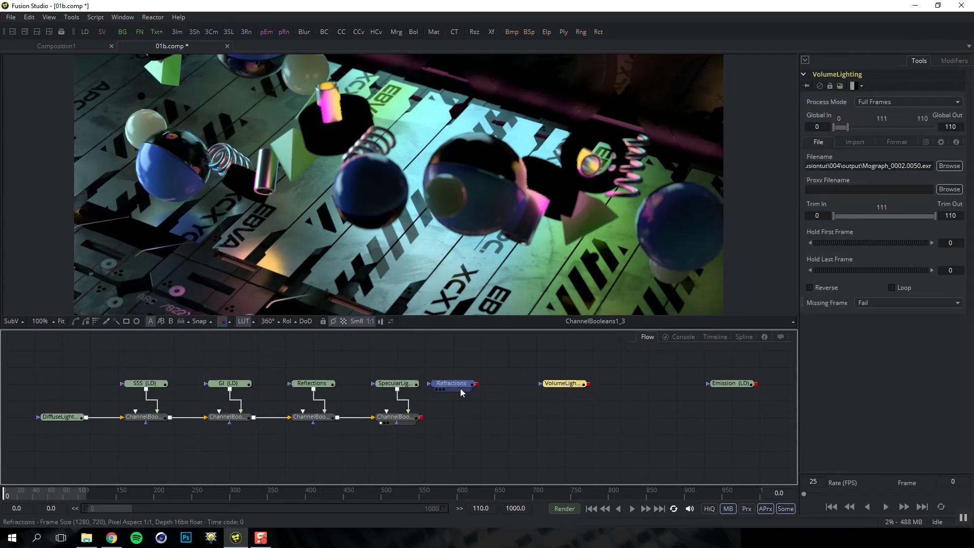
pyautogui.click(401, 422)
pyautogui.hotkey('ctrl', 'c')
pyautogui.hotkey('ctrl', 'v')
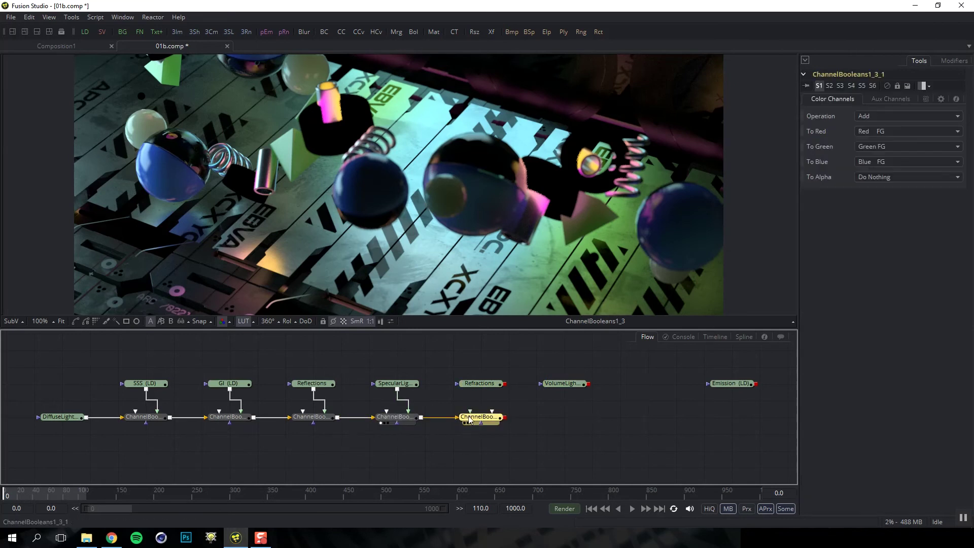
pyautogui.moveTo(502, 384); pyautogui.dragTo(471, 415)
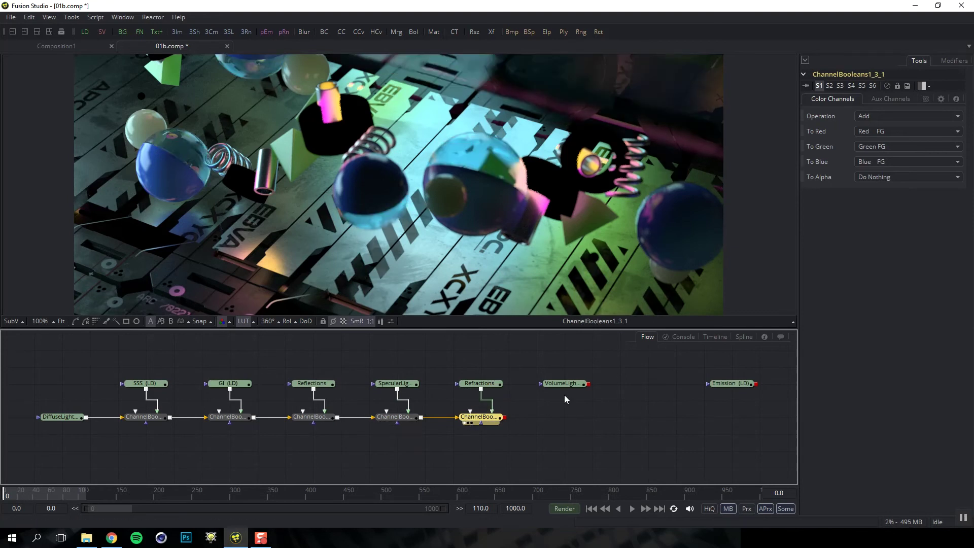
# Place the Emission loader between Refractions and VolumeLighting, and paste two more Channel Booleans nodes after the chain
pyautogui.moveTo(577, 389); pyautogui.dragTo(632, 390)
pyautogui.moveTo(726, 389); pyautogui.dragTo(530, 389)
pyautogui.click(468, 422)
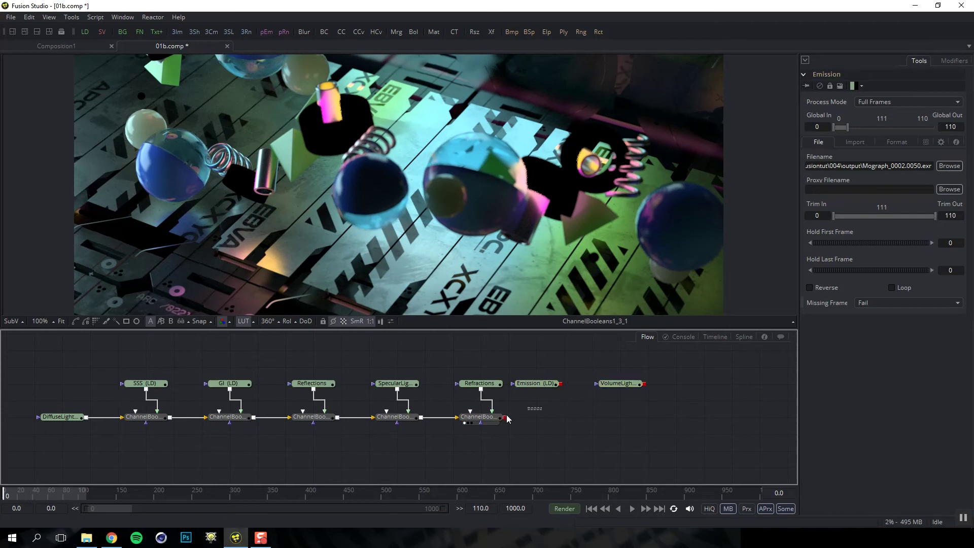
pyautogui.hotkey('ctrl', 'v')
pyautogui.hotkey('ctrl', 'v')
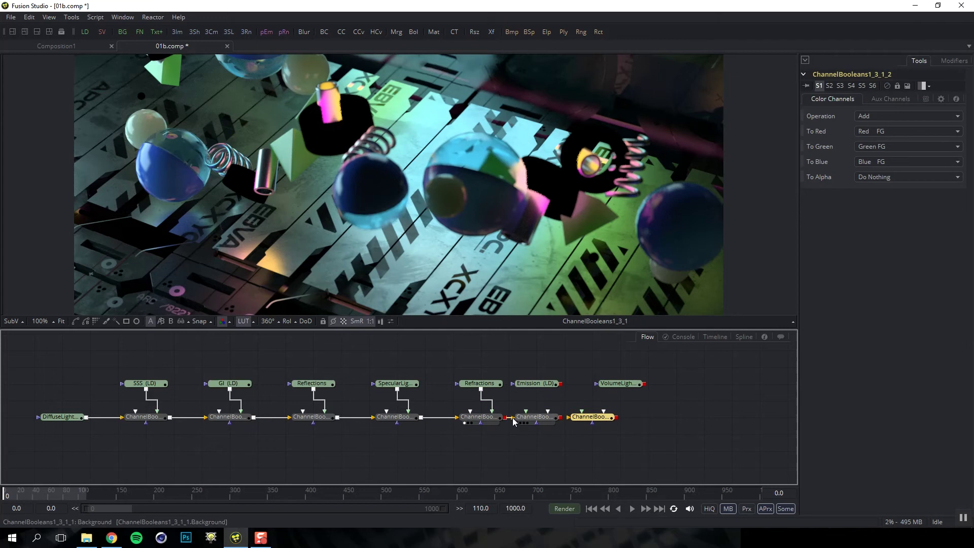
# Chain the two new Channel Booleans, feed Emission into the first and VolumeLighting into the second as foregrounds, and view the result
pyautogui.click(532, 417)
pyautogui.moveTo(562, 393); pyautogui.dragTo(561, 415)
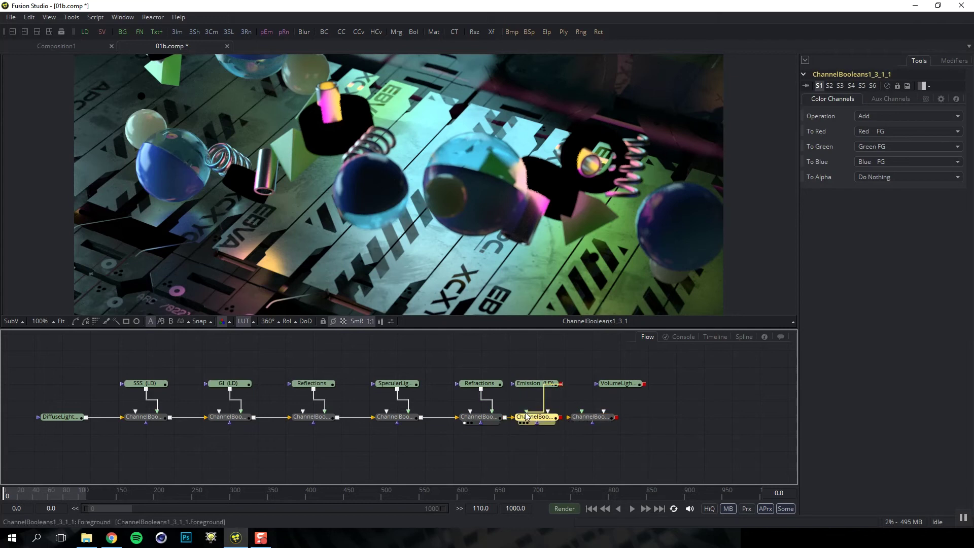
pyautogui.click(618, 383)
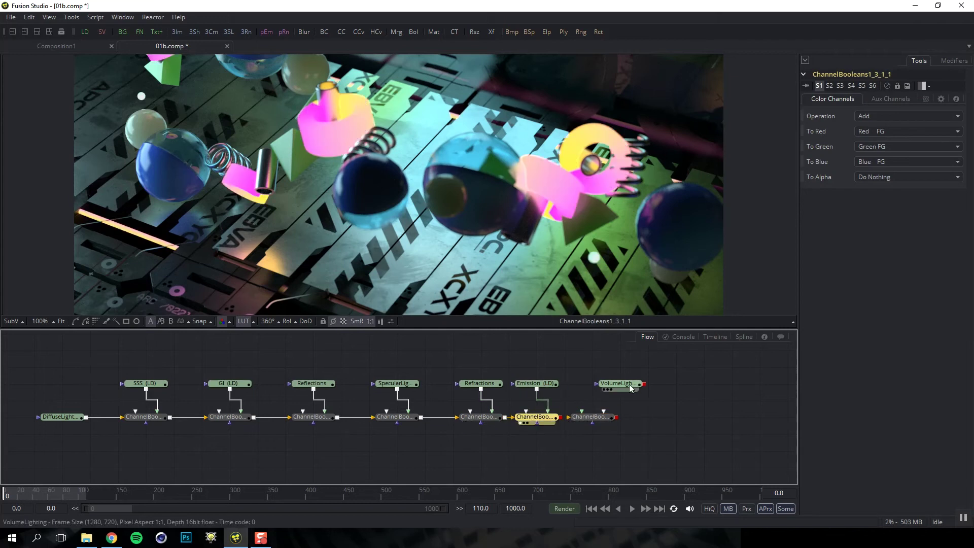
pyautogui.moveTo(643, 383); pyautogui.dragTo(583, 416)
pyautogui.click(582, 420)
# View the DiffuseLighting loader and then each Channel Booleans along the chain to examine how the passes build up
pyautogui.click(66, 417)
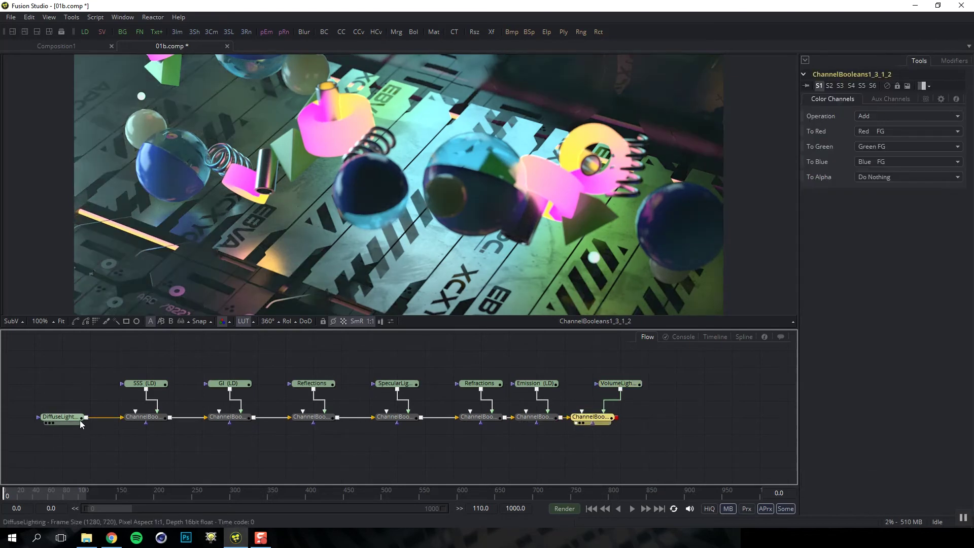
pyautogui.press('1')
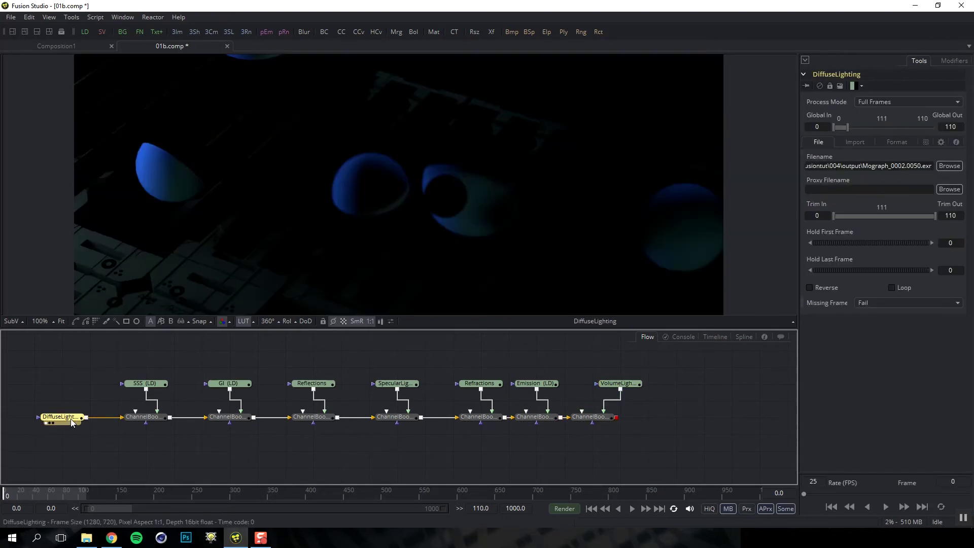
pyautogui.click(145, 418)
pyautogui.press('1')
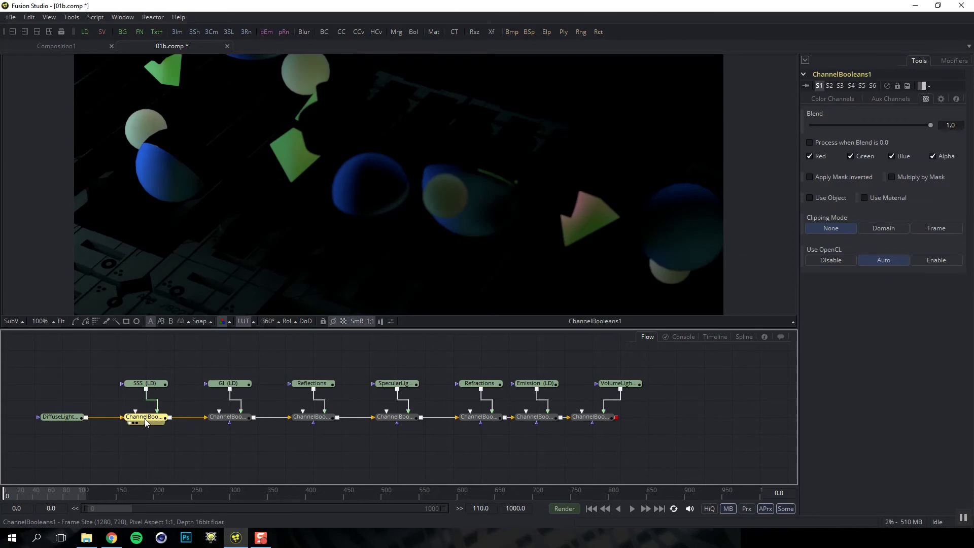
pyautogui.click(233, 419)
pyautogui.press('1')
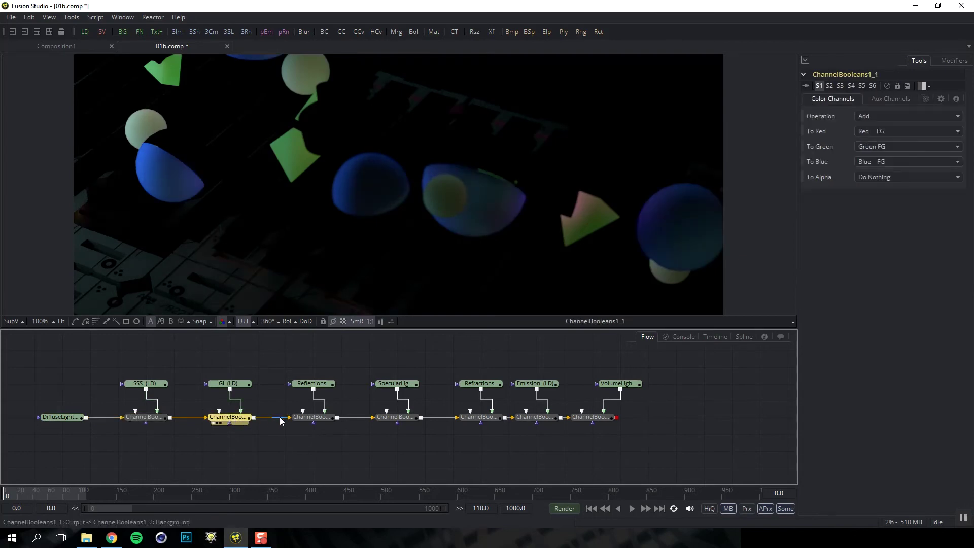
pyautogui.click(315, 419)
pyautogui.press('1')
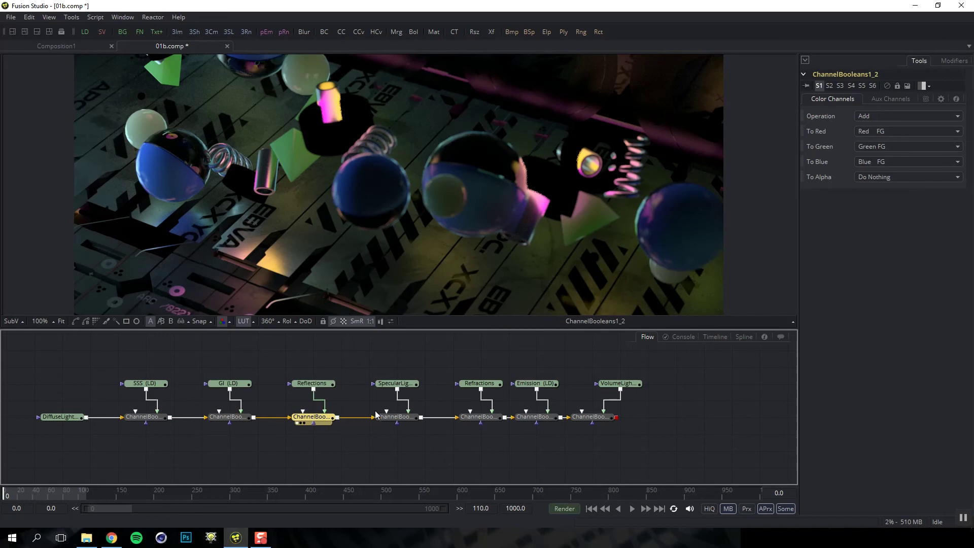
pyautogui.click(400, 419)
pyautogui.press('1')
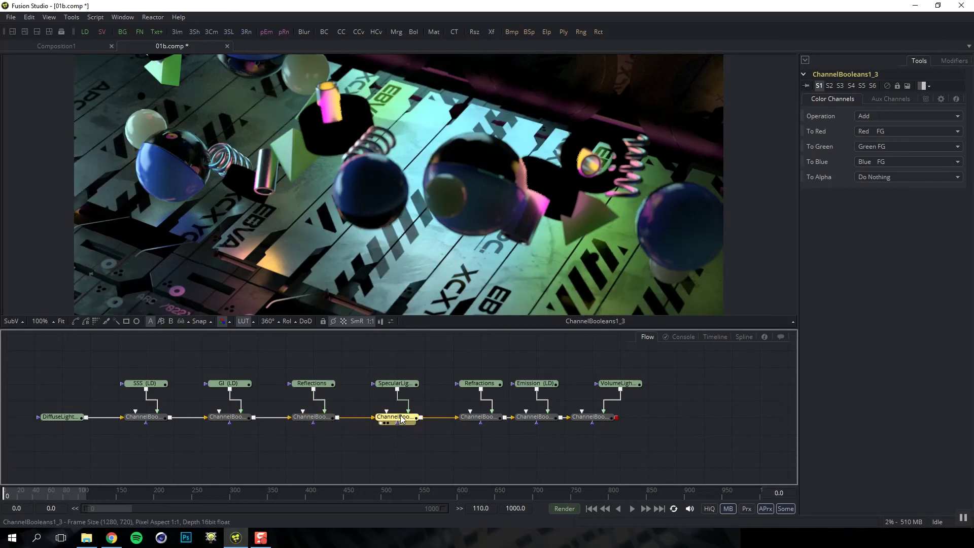
pyautogui.click(480, 419)
pyautogui.press('1')
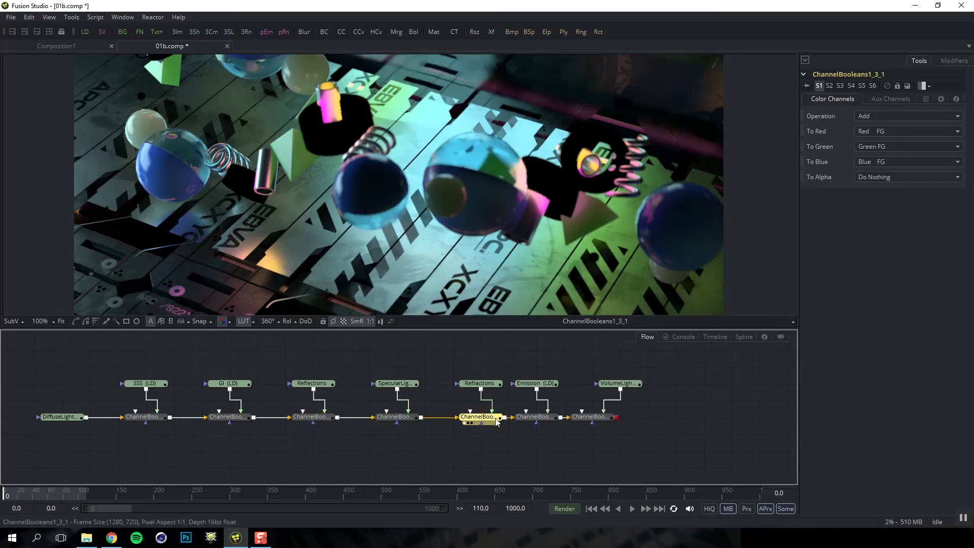
pyautogui.click(535, 419)
pyautogui.press('1')
pyautogui.click(597, 418)
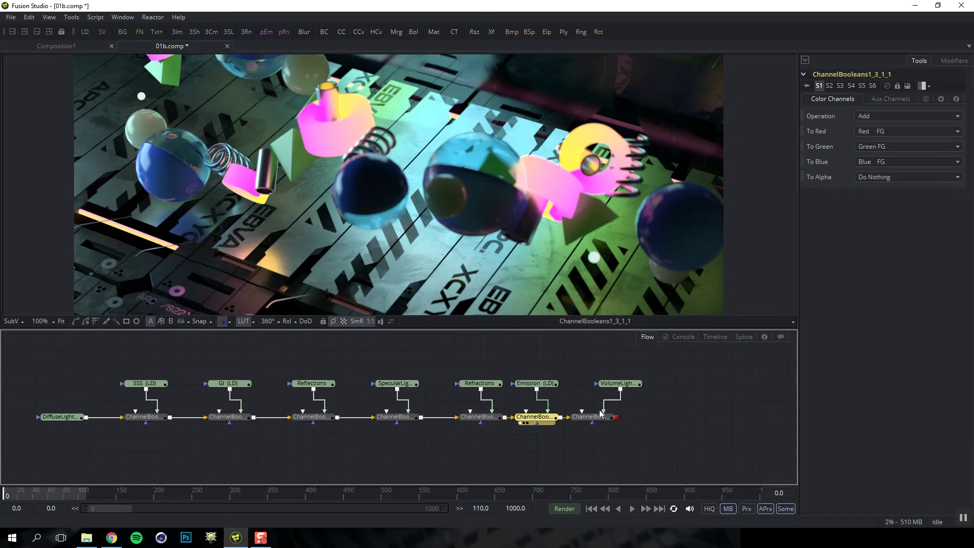
pyautogui.press('1')
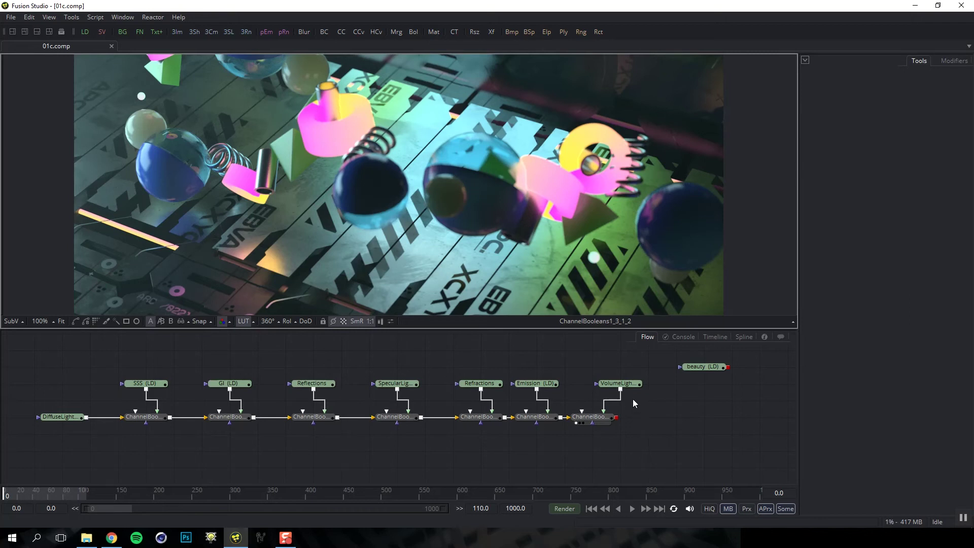
# Load the beauty loader into the viewer's B buffer and compare it repeatedly with the last Channel Booleans in buffer A
pyautogui.click(599, 417)
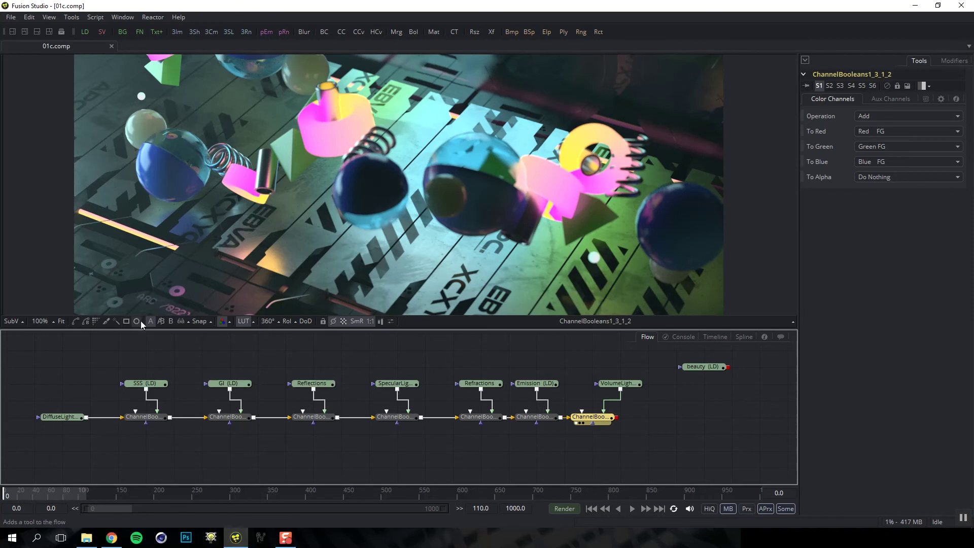
pyautogui.click(171, 320)
pyautogui.moveTo(703, 367); pyautogui.dragTo(561, 274)
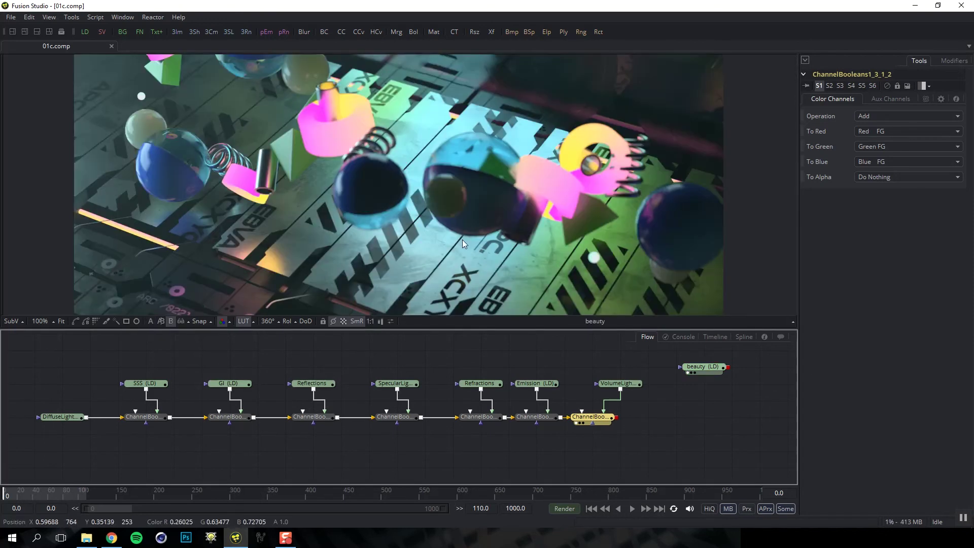
pyautogui.press(',')
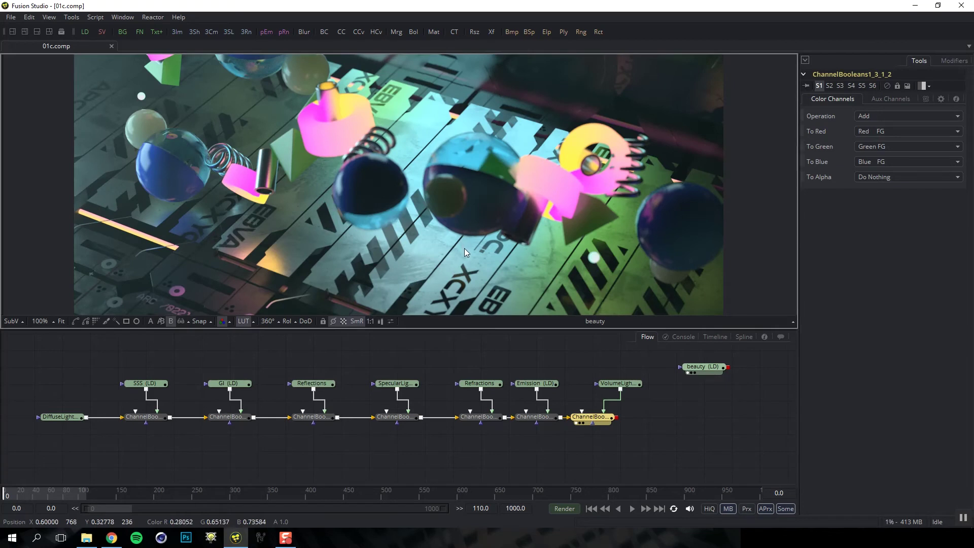
pyautogui.press('.')
pyautogui.press(',')
pyautogui.press('.')
pyautogui.press(',')
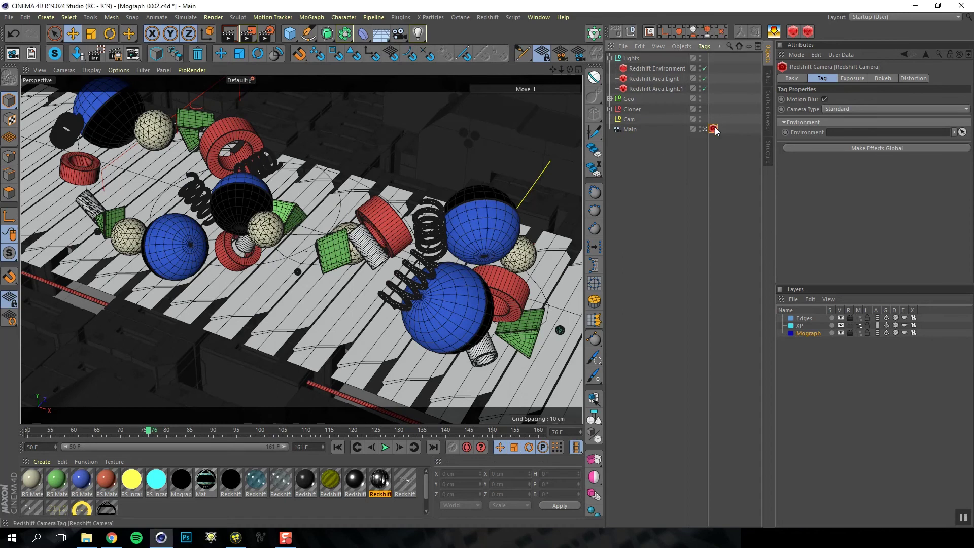
# Disable the exposure settings of the Redshift Camera tag on the Main camera in Cinema 4D
pyautogui.click(852, 80)
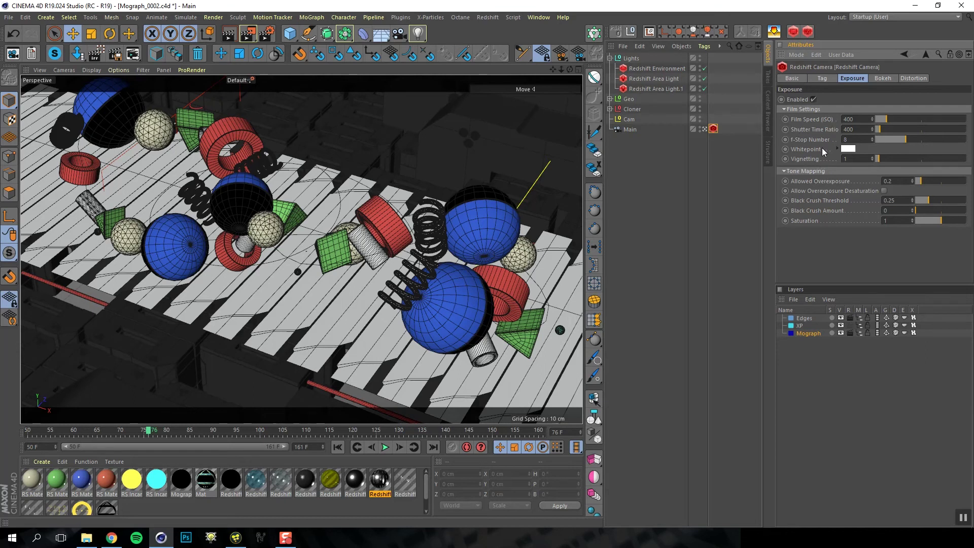
pyautogui.click(814, 99)
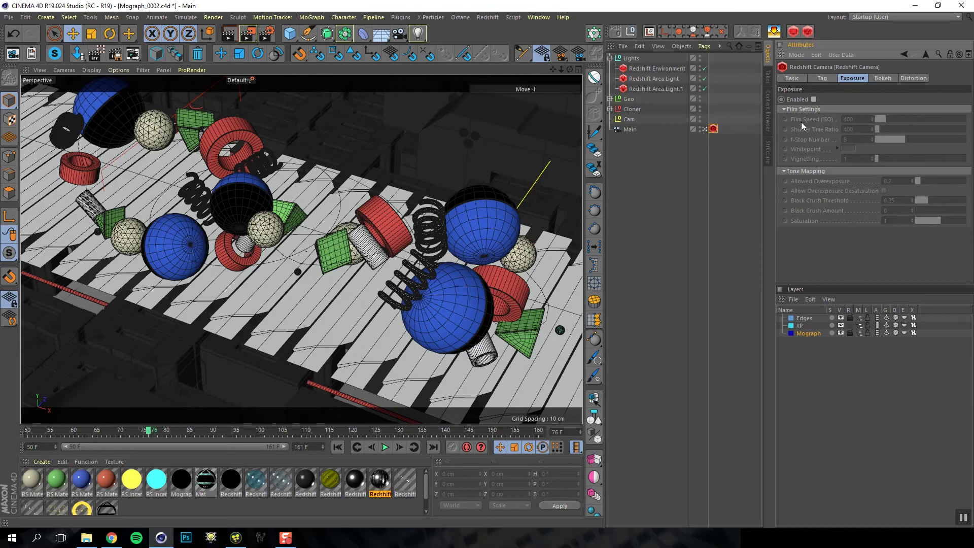
# Inspect the Reflections AOV's colour processing and bit depth in the Redshift AOV Manager, then close the manager
pyautogui.click(267, 33)
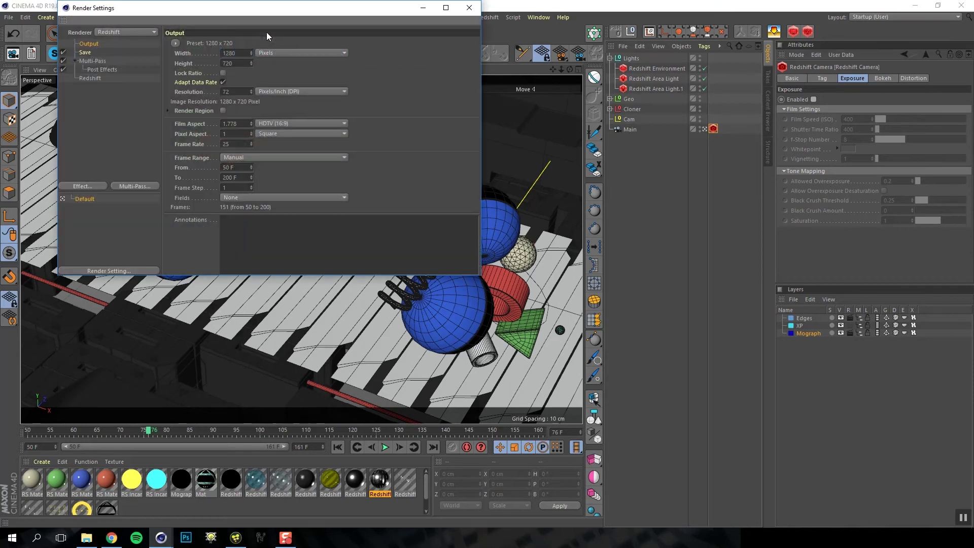
pyautogui.click(97, 77)
pyautogui.click(230, 45)
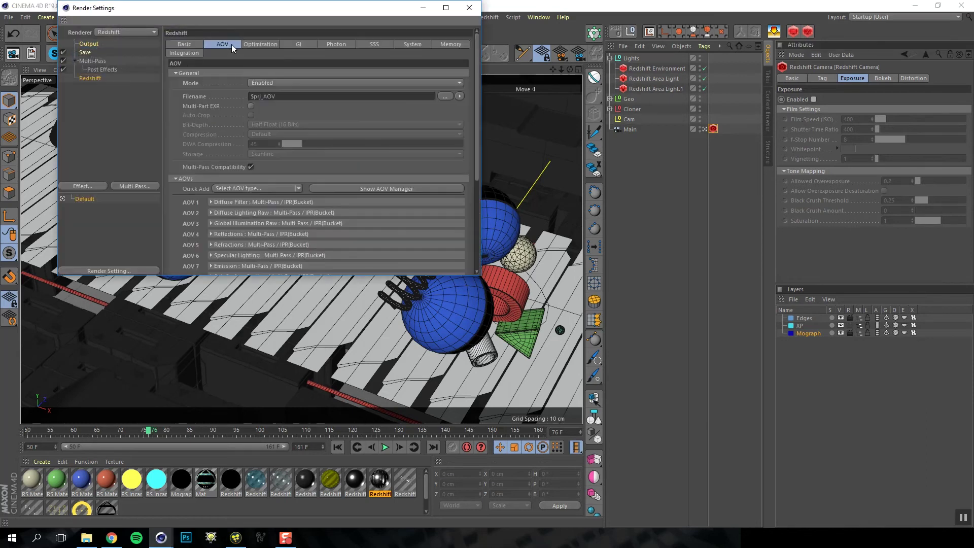
pyautogui.click(370, 189)
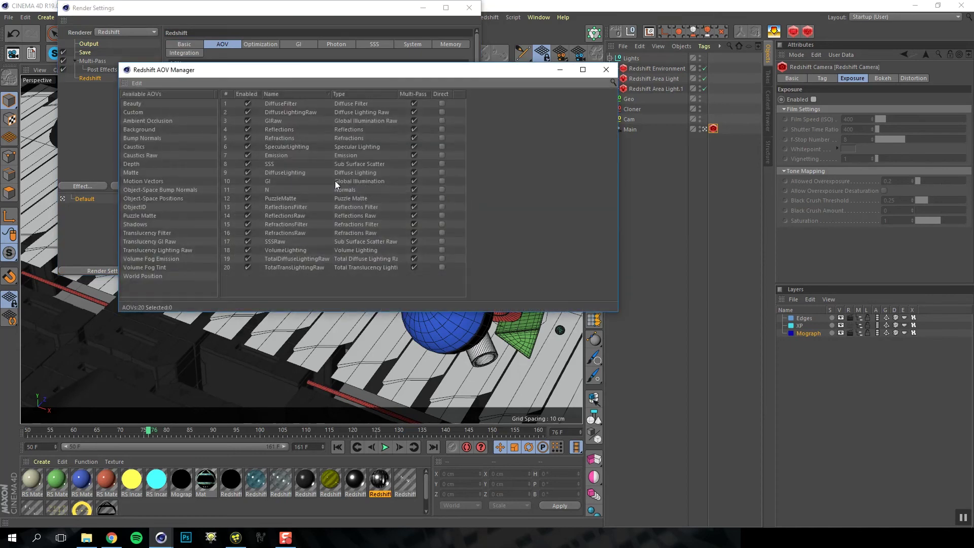
pyautogui.click(279, 129)
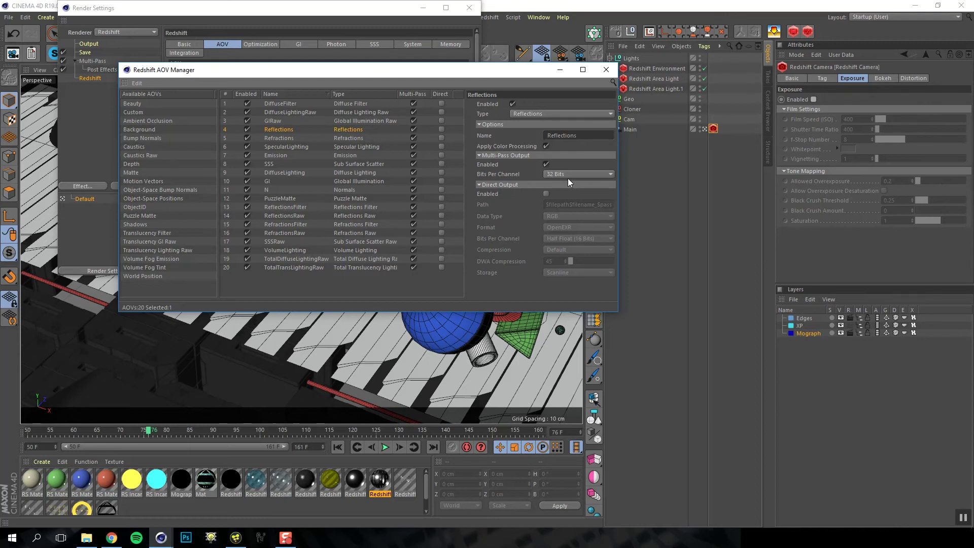
pyautogui.click(607, 71)
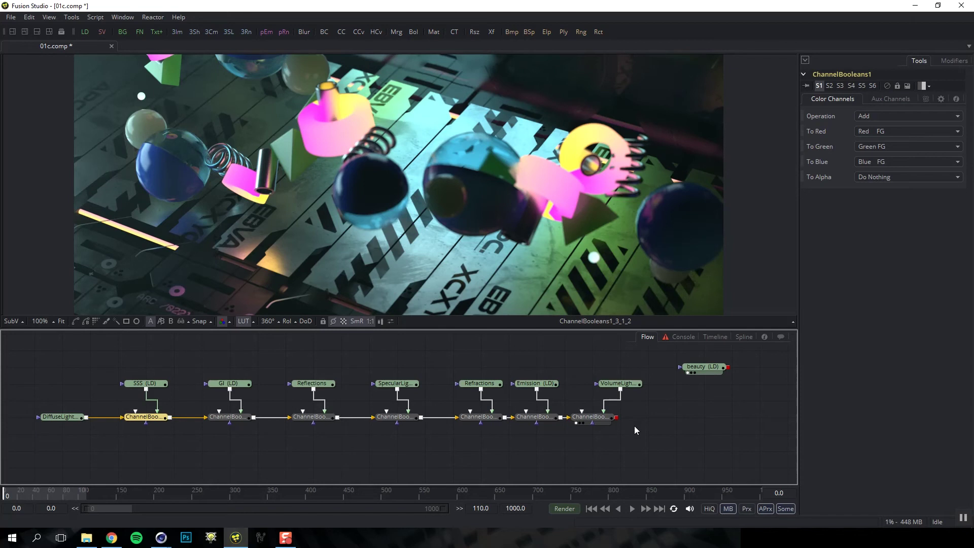
# In Fusion, review the Mograph_0004 render's buildup from DiffuseLighting through every Channel Booleans to the end of the chain
pyautogui.click(71, 420)
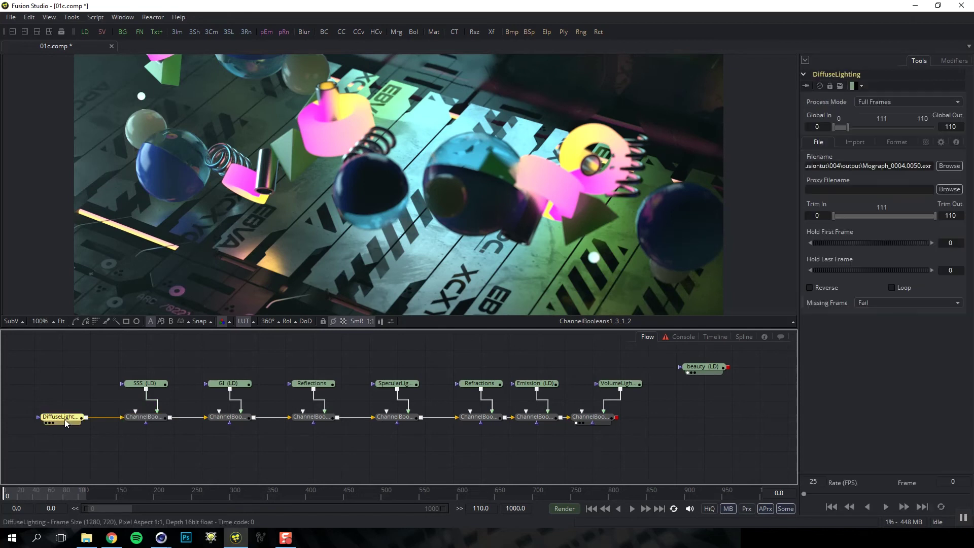
pyautogui.press('1')
pyautogui.click(145, 420)
pyautogui.press('1')
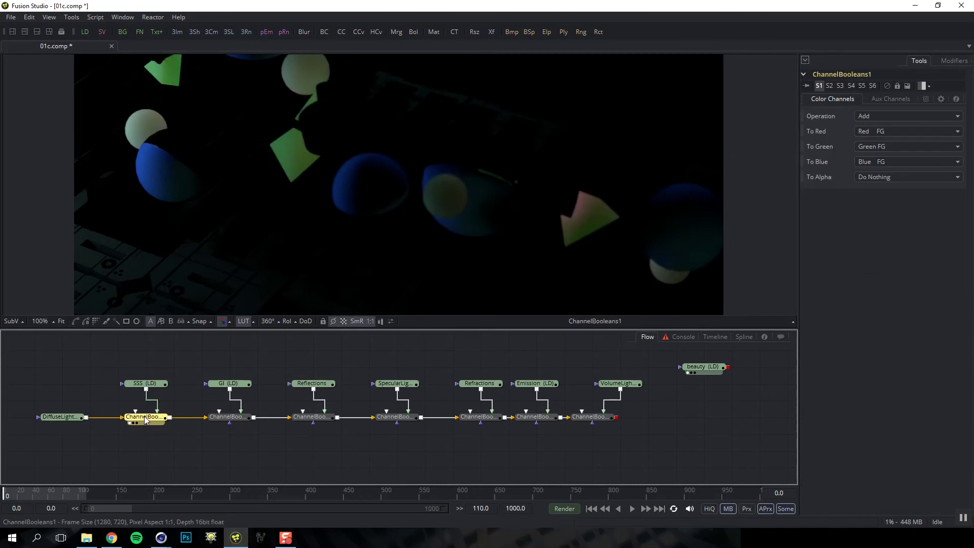
pyautogui.click(252, 419)
pyautogui.press('1')
pyautogui.click(321, 418)
pyautogui.press('1')
pyautogui.click(401, 419)
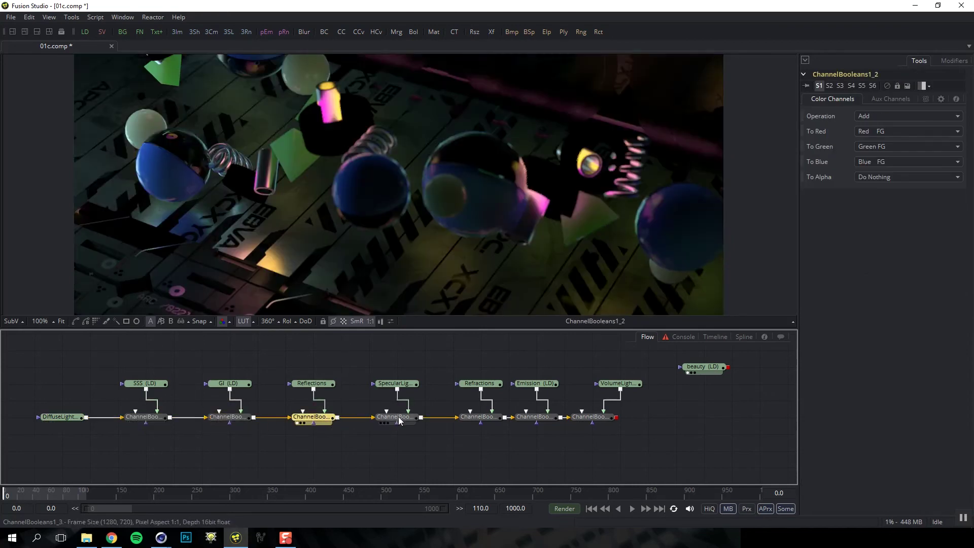
pyautogui.press('1')
pyautogui.click(471, 418)
pyautogui.press('1')
pyautogui.click(536, 417)
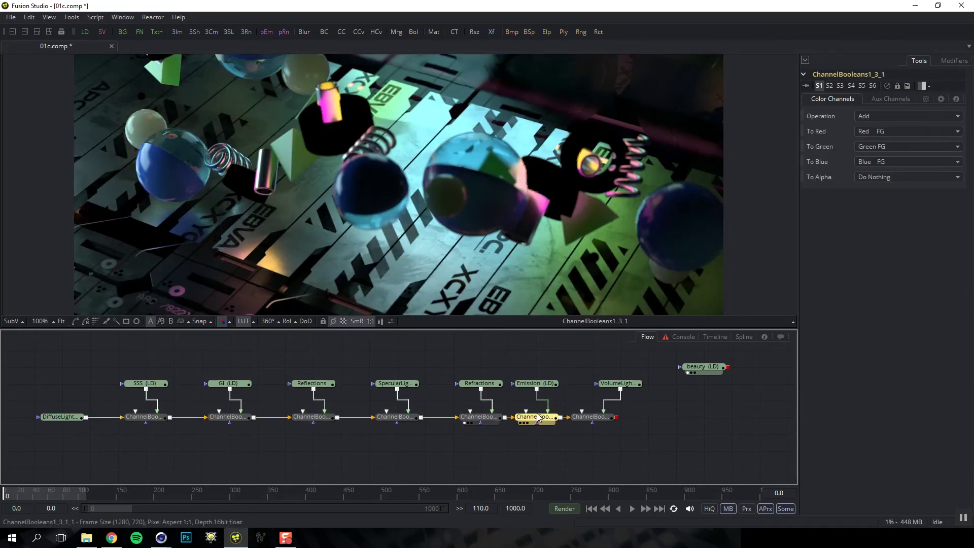
pyautogui.press('1')
pyautogui.click(586, 416)
pyautogui.press('1')
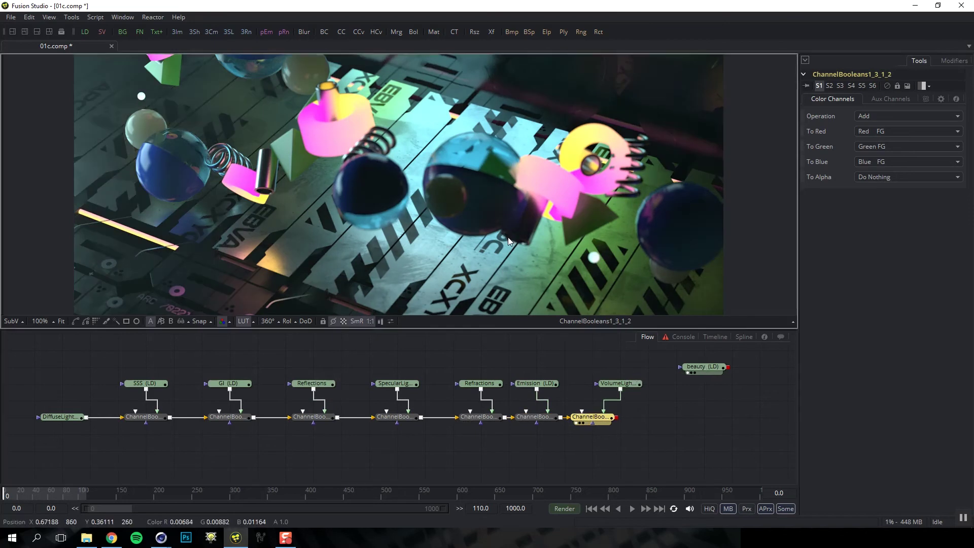
# Switch the viewer back and forth between the rebuilt image and the beauty pass to check for differences
pyautogui.press('.')
pyautogui.press(',')
pyautogui.press('.')
pyautogui.press(',')
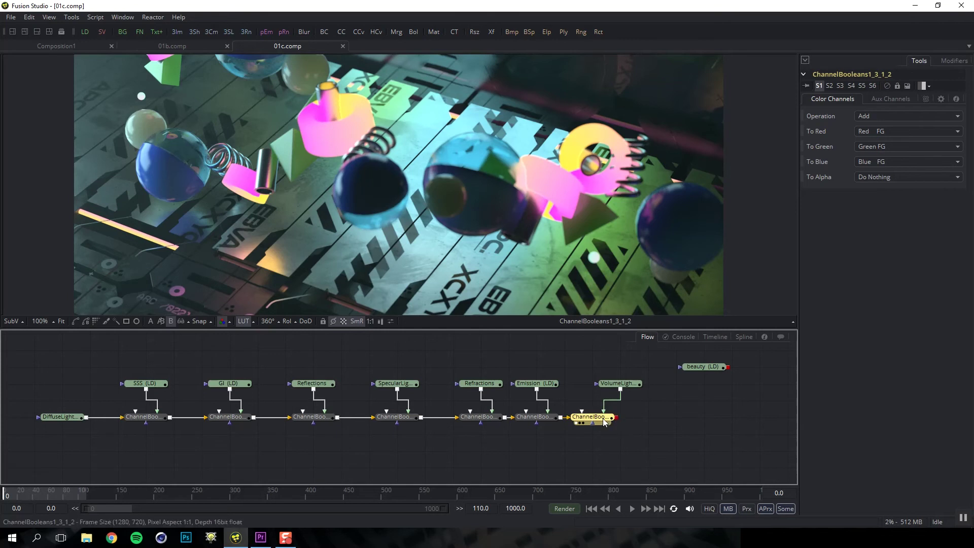
# Add a Channel Booleans after the chain with the rebuilt image as background and beauty as foreground, and view it
pyautogui.hotkey('ctrl', 'space')
pyautogui.write('bol')
pyautogui.press('Return')
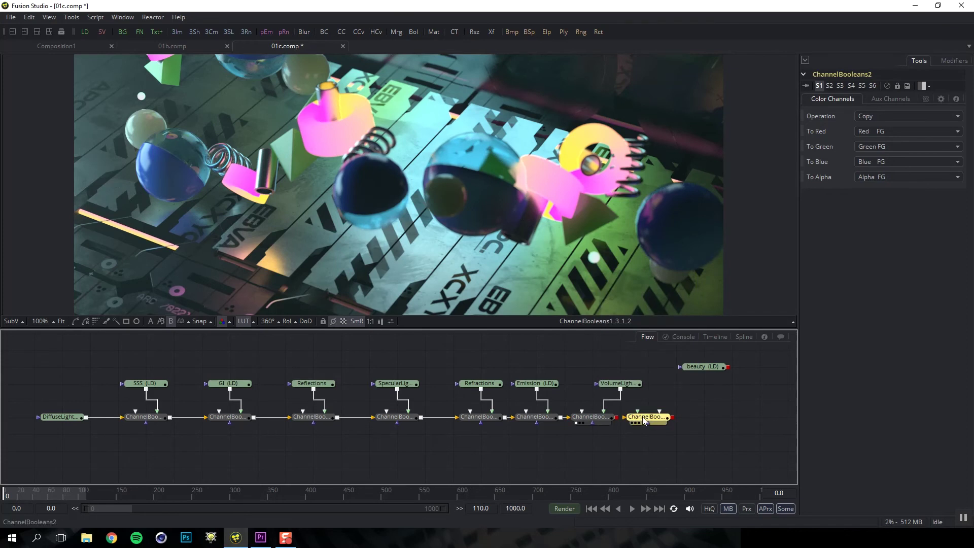
pyautogui.moveTo(617, 417); pyautogui.dragTo(682, 420)
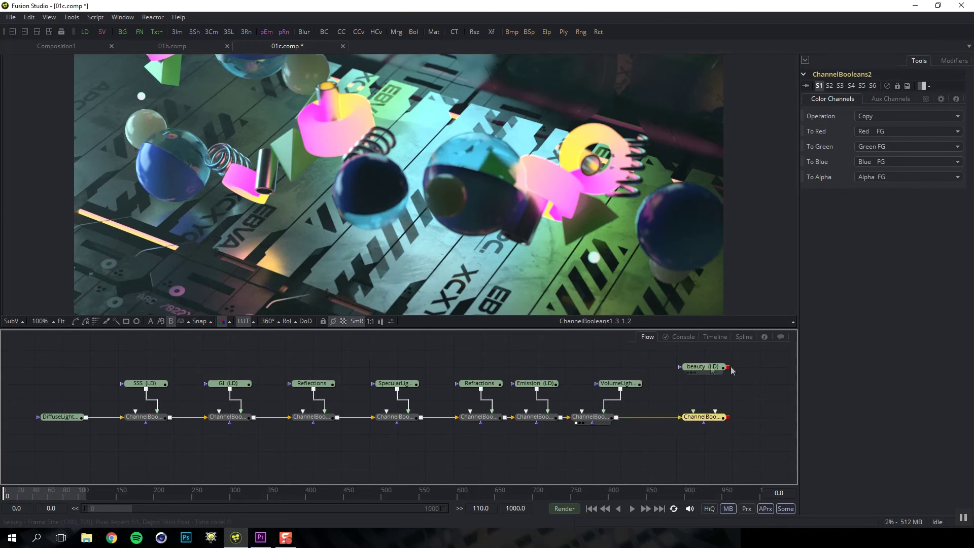
pyautogui.moveTo(730, 370); pyautogui.dragTo(695, 416)
pyautogui.click(698, 421)
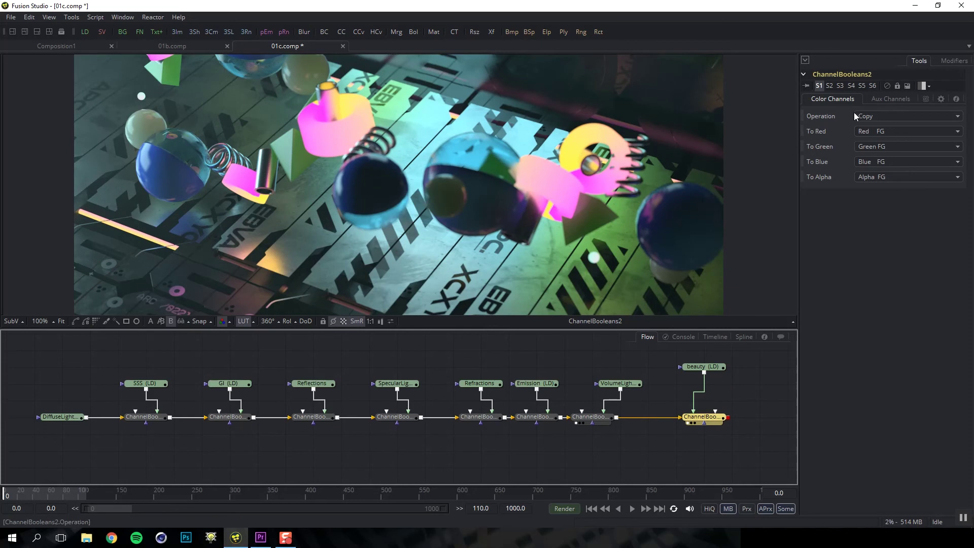
# Set the comparison Channel Booleans' operation to Subtract and its To Alpha option to Do Nothing
pyautogui.click(870, 117)
pyautogui.click(870, 134)
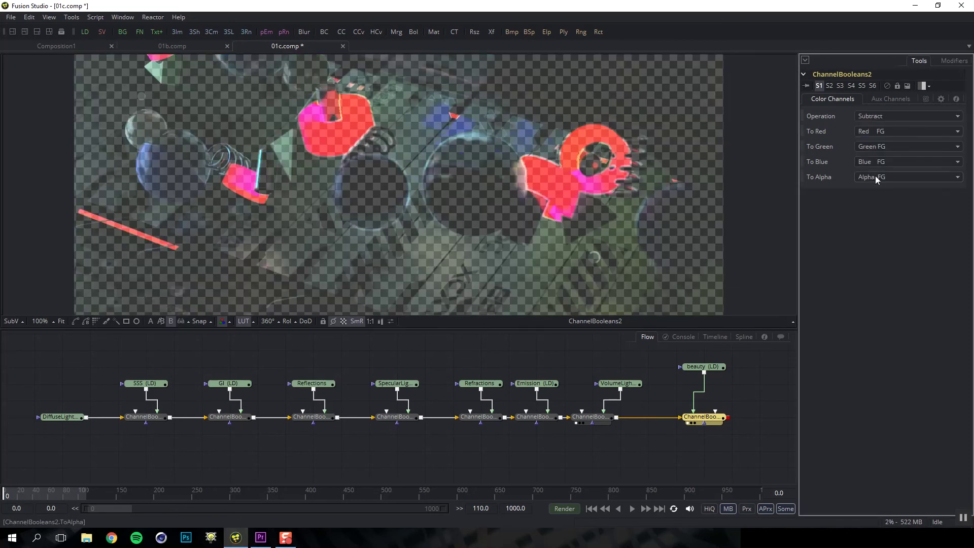
pyautogui.click(871, 178)
pyautogui.click(881, 154)
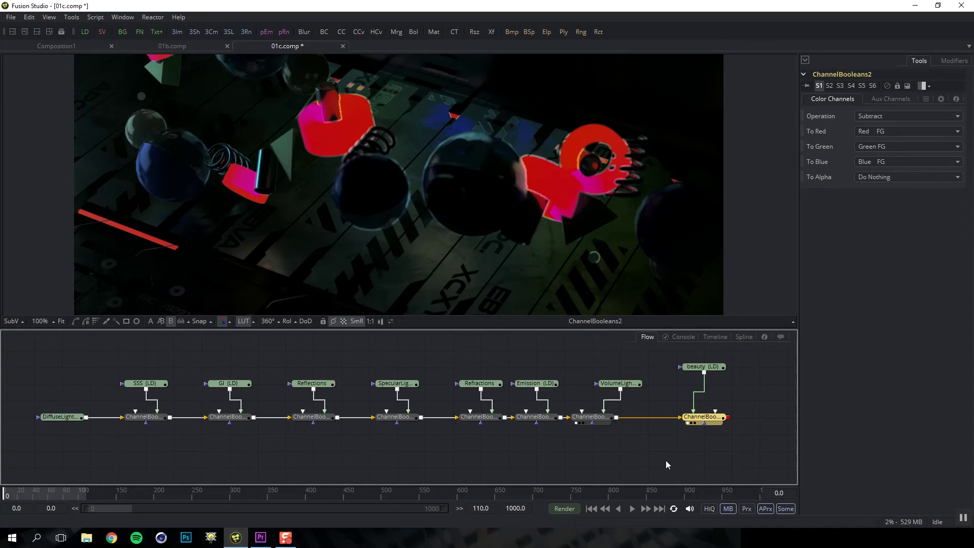
# Add another Channel Booleans below the chain and feed the rebuilt image from the VolumeLighting Channel Booleans into its background
pyautogui.click(660, 449)
pyautogui.hotkey('shift', 'space')
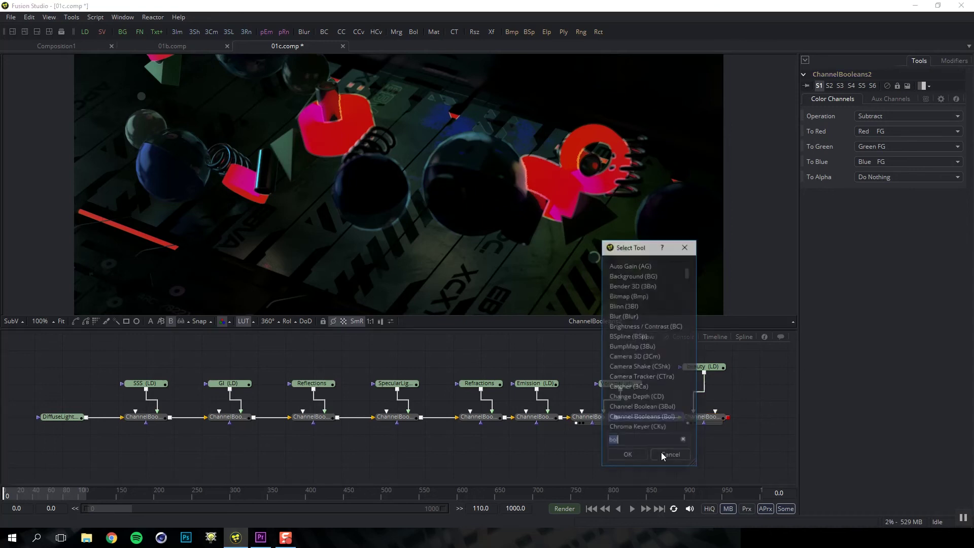
pyautogui.write('boo')
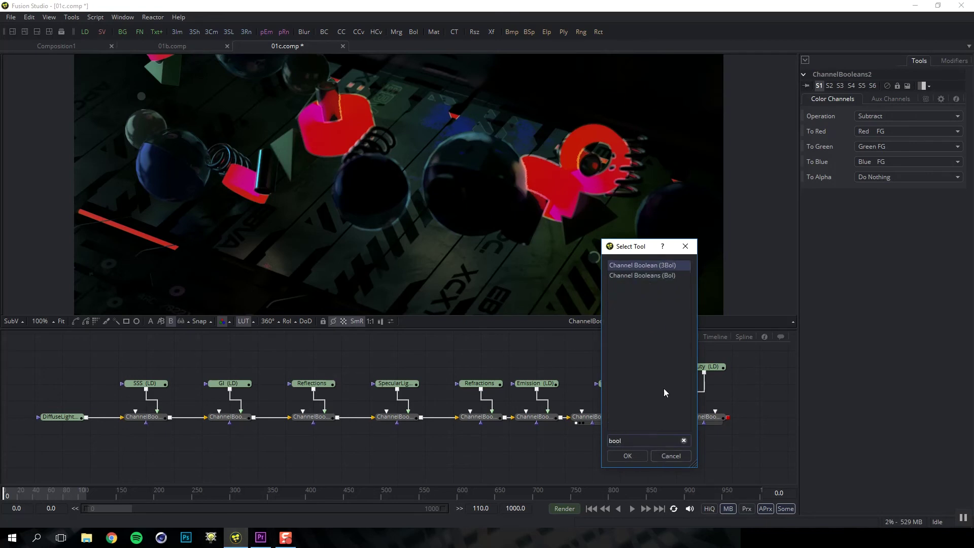
pyautogui.write('l')
pyautogui.press('Down')
pyautogui.press('Return')
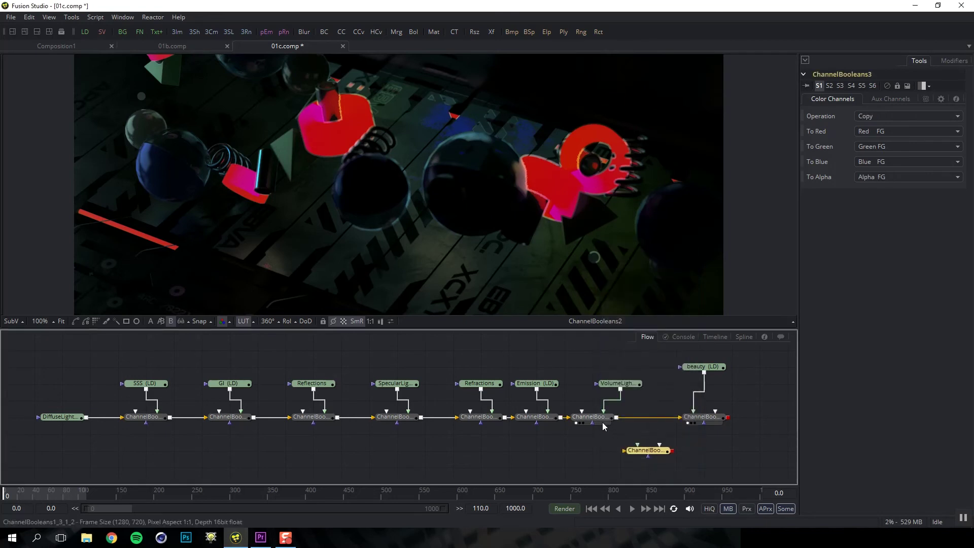
pyautogui.moveTo(617, 419); pyautogui.dragTo(625, 453)
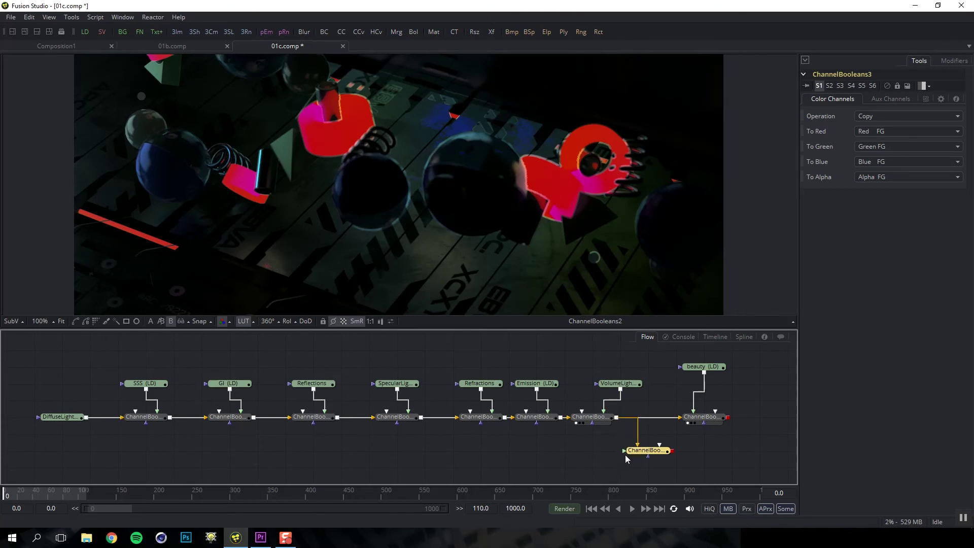
# Feed the difference image into the lower Channel Booleans' foreground and set its operation to Subtract and To Alpha to Do Nothing
pyautogui.click(715, 421)
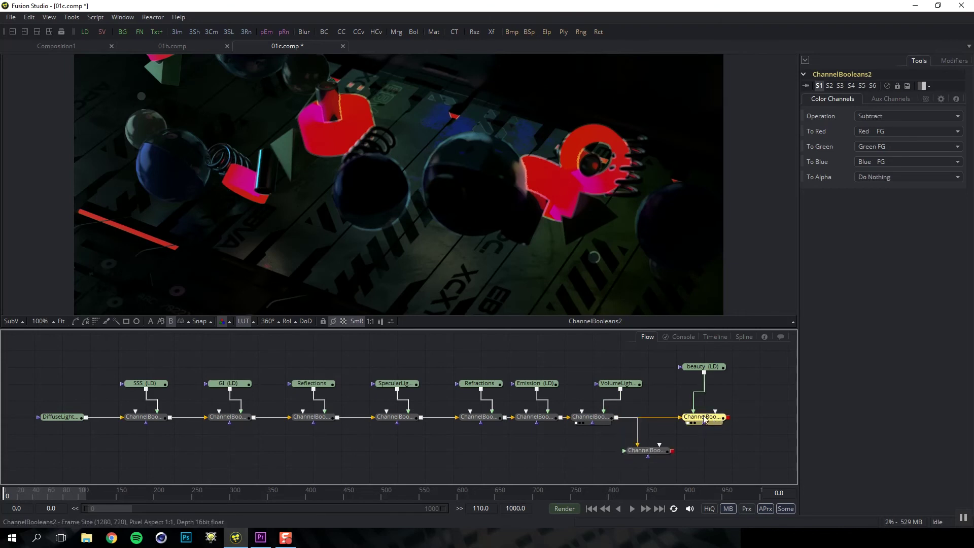
pyautogui.moveTo(729, 417); pyautogui.dragTo(635, 454)
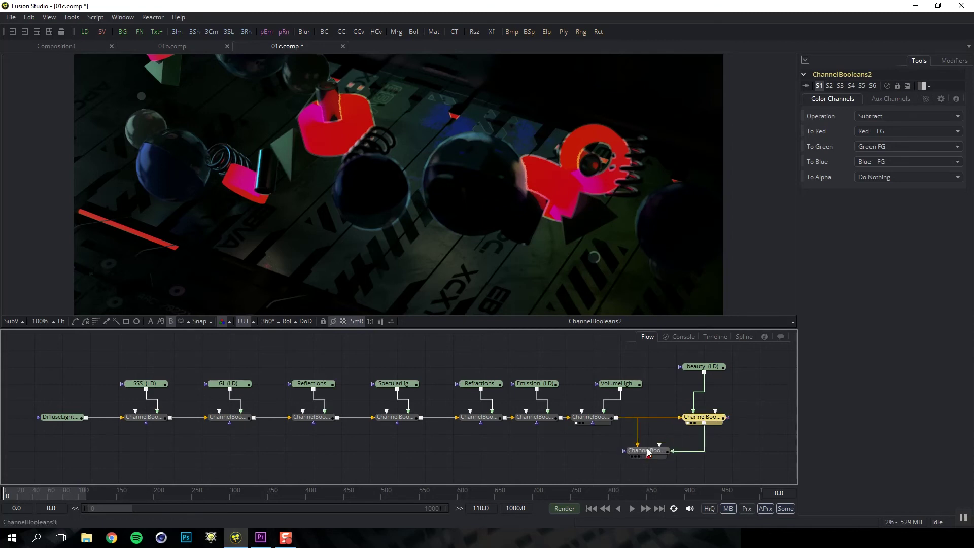
pyautogui.click(647, 453)
pyautogui.click(873, 118)
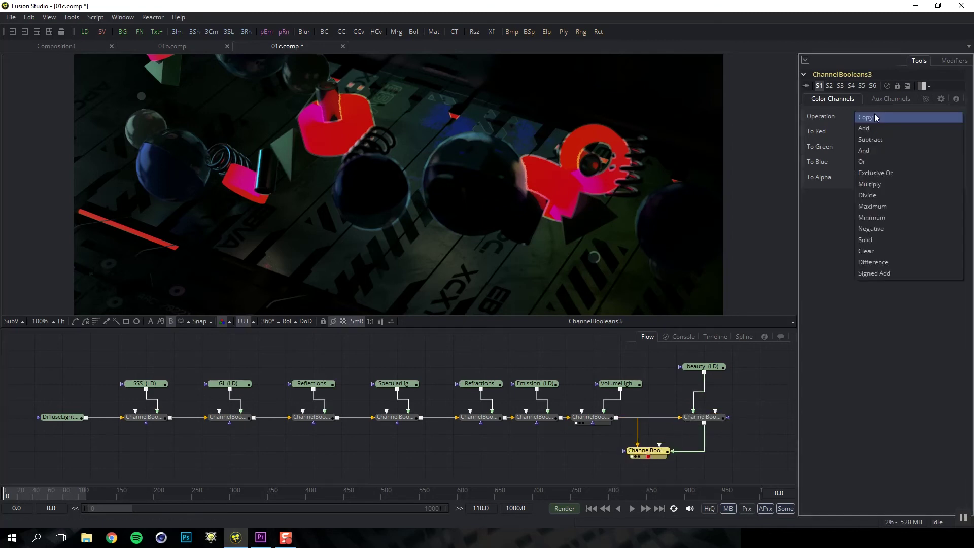
pyautogui.click(874, 140)
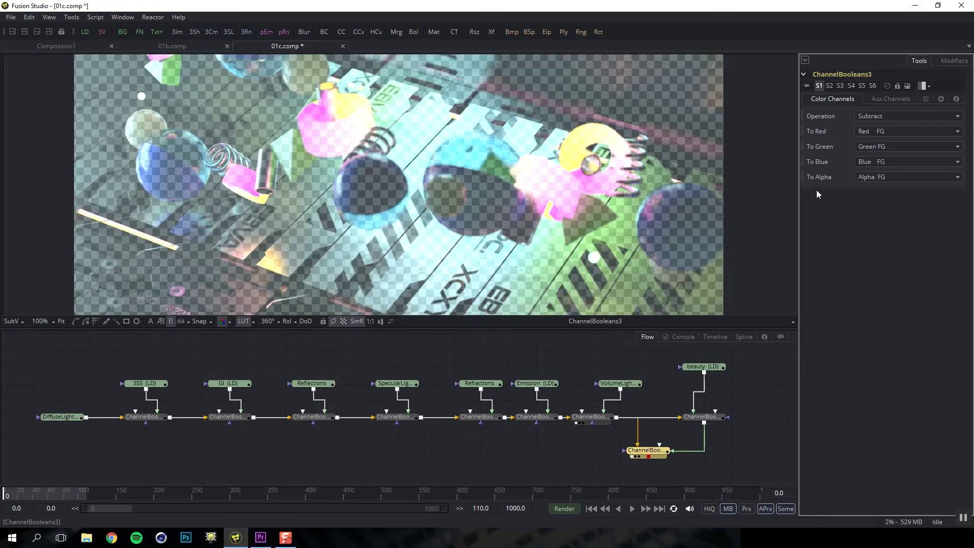
pyautogui.click(875, 178)
pyautogui.click(881, 152)
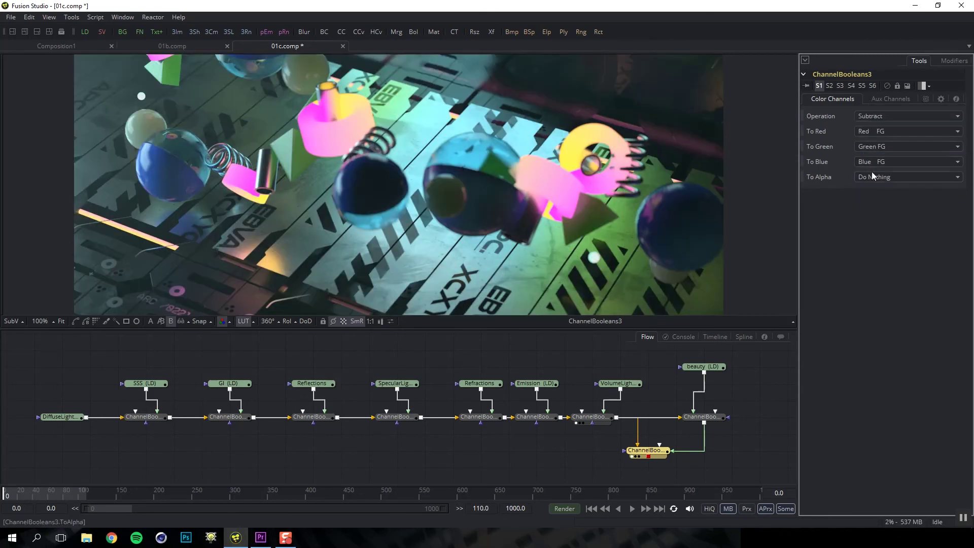
# Switch the viewer between the beauty pass and the lower Channel Booleans to compare the two images
pyautogui.click(654, 456)
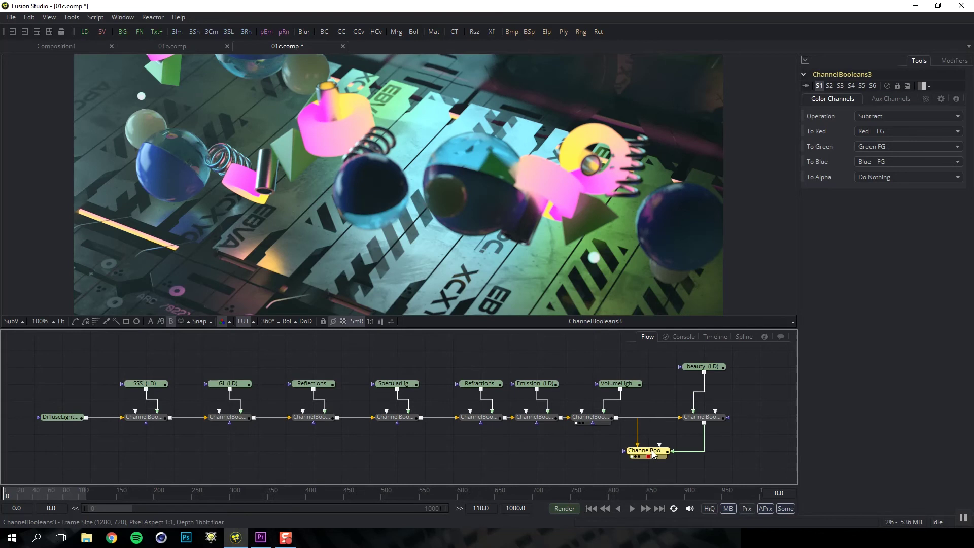
pyautogui.click(703, 367)
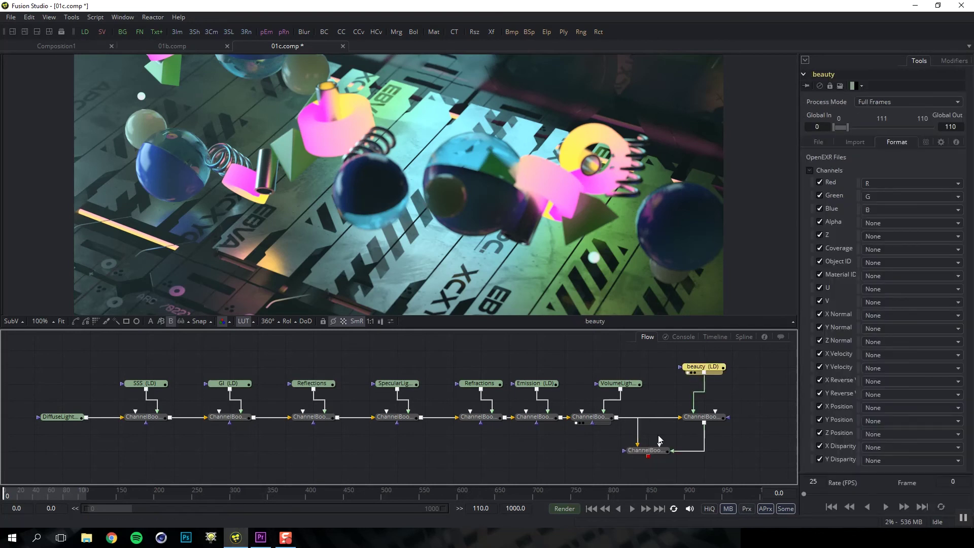
pyautogui.click(646, 450)
pyautogui.press('1')
pyautogui.click(703, 366)
pyautogui.click(655, 453)
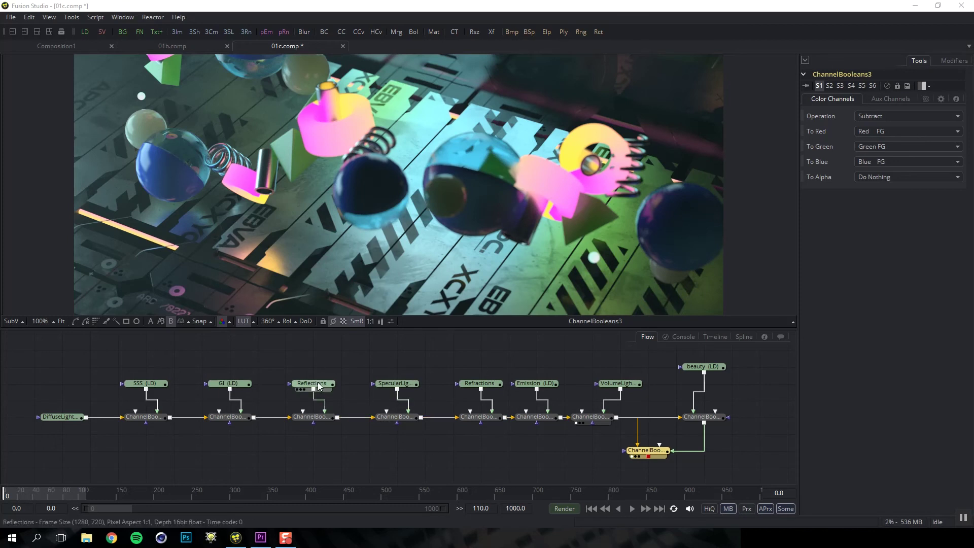
# Move the Reflections loader up and insert a Color Corrector between it and its Channel Booleans
pyautogui.moveTo(321, 387); pyautogui.dragTo(320, 370)
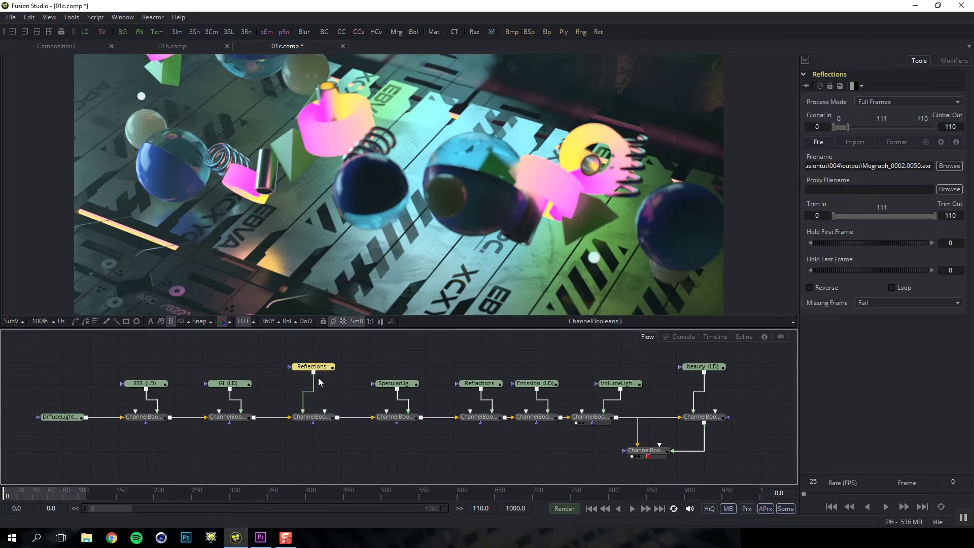
pyautogui.hotkey('ctrl', 'space')
pyautogui.write('cc')
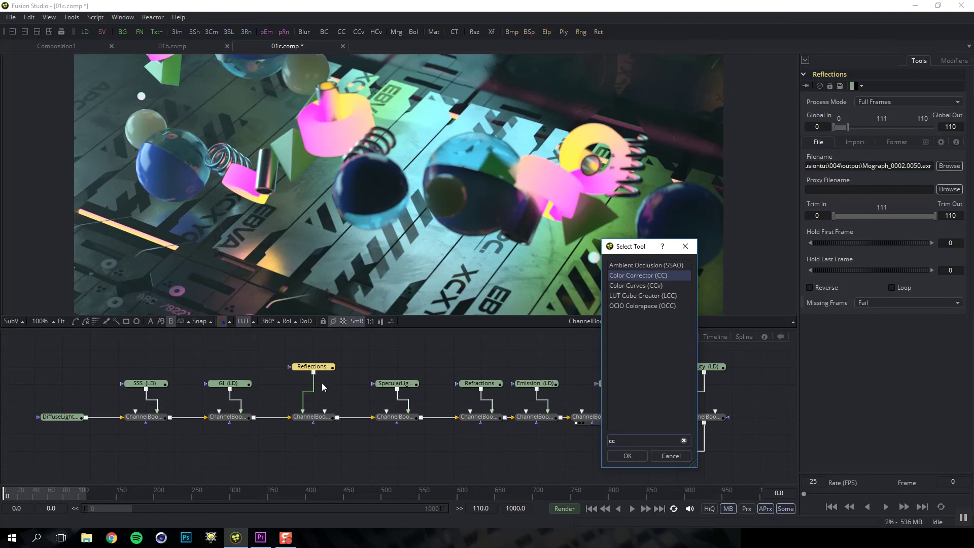
pyautogui.press('Return')
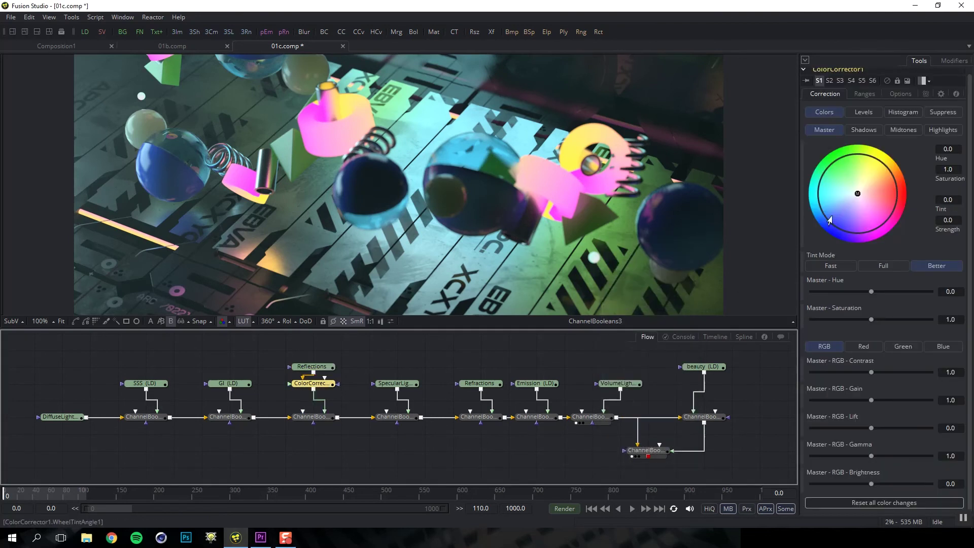
# Tint the reflections toward orange at a strength of about 0.32, raise the RGB gain and lower the gamma
pyautogui.moveTo(857, 197); pyautogui.dragTo(879, 188)
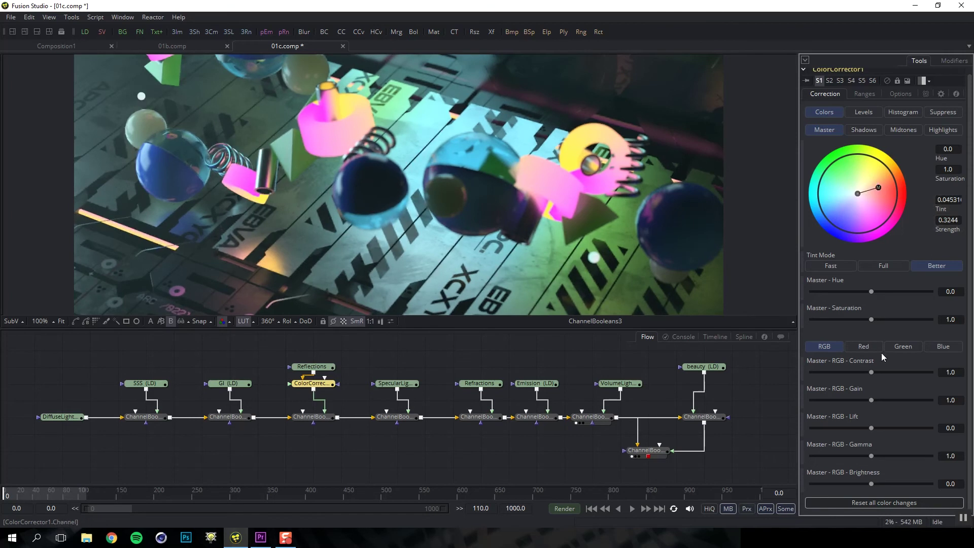
pyautogui.moveTo(871, 400); pyautogui.dragTo(888, 401)
pyautogui.moveTo(872, 456); pyautogui.dragTo(863, 457)
# View the difference Channel Booleans, then the lower Channel Booleans, to check how the reflections grade affects each
pyautogui.click(696, 421)
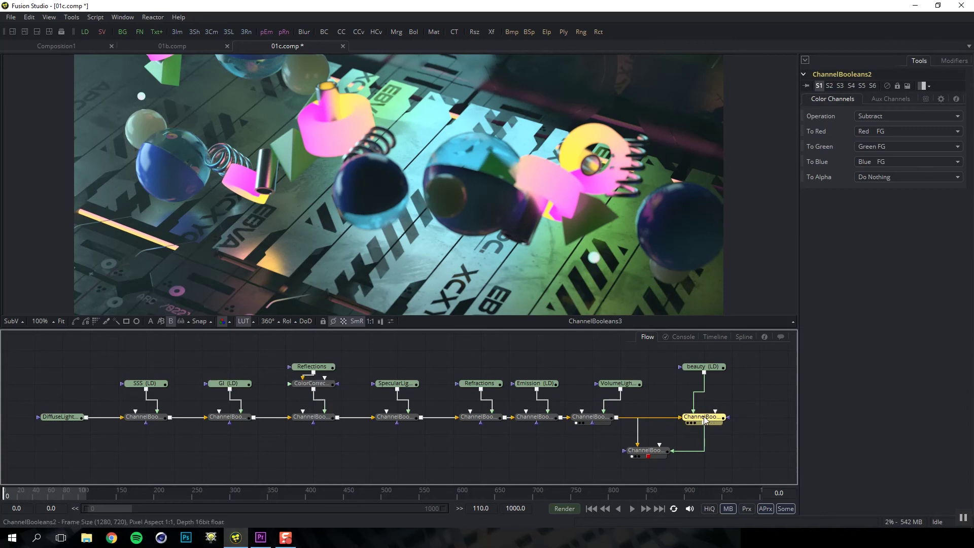
pyautogui.press('1')
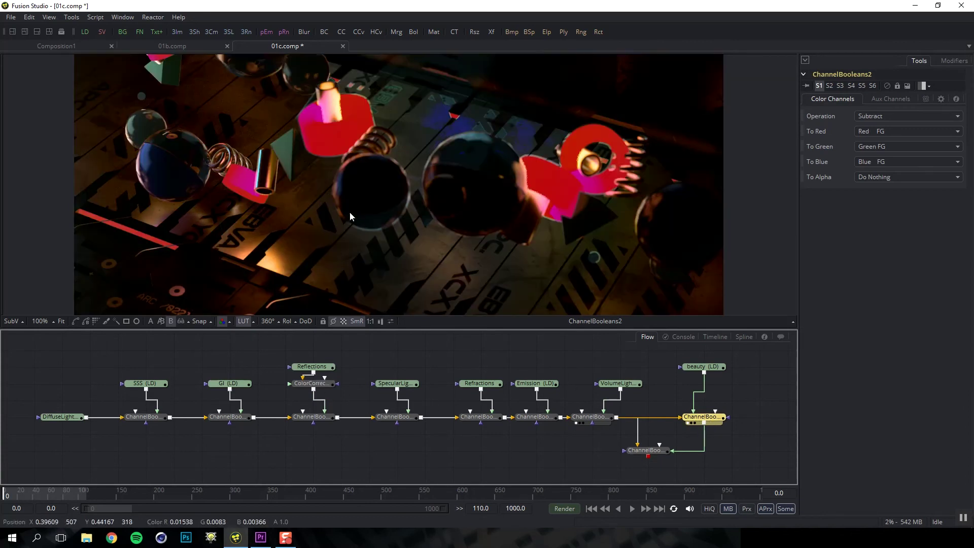
pyautogui.click(659, 452)
pyautogui.press('1')
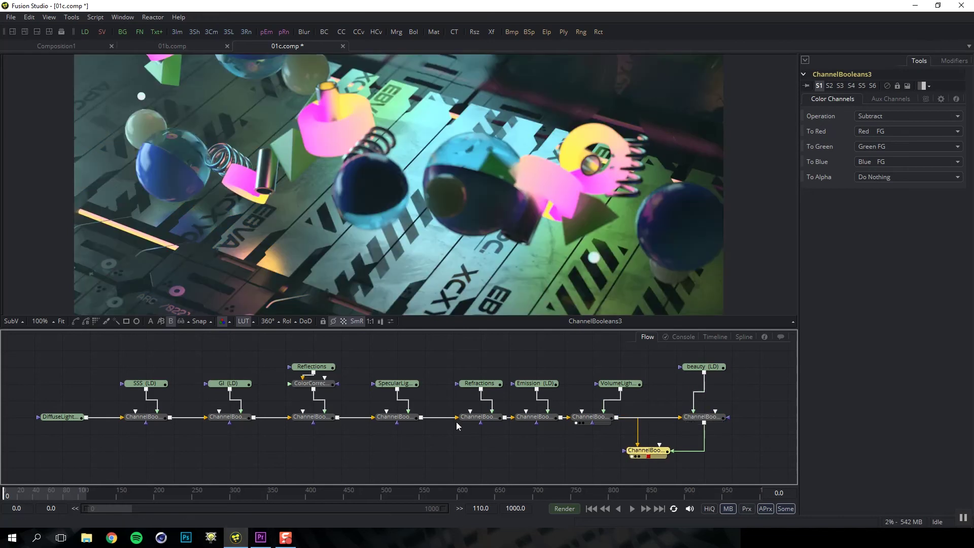
# Delete the reflections Color Corrector and move the Reflections loader back down above its Channel Booleans
pyautogui.click(318, 388)
pyautogui.press('Delete')
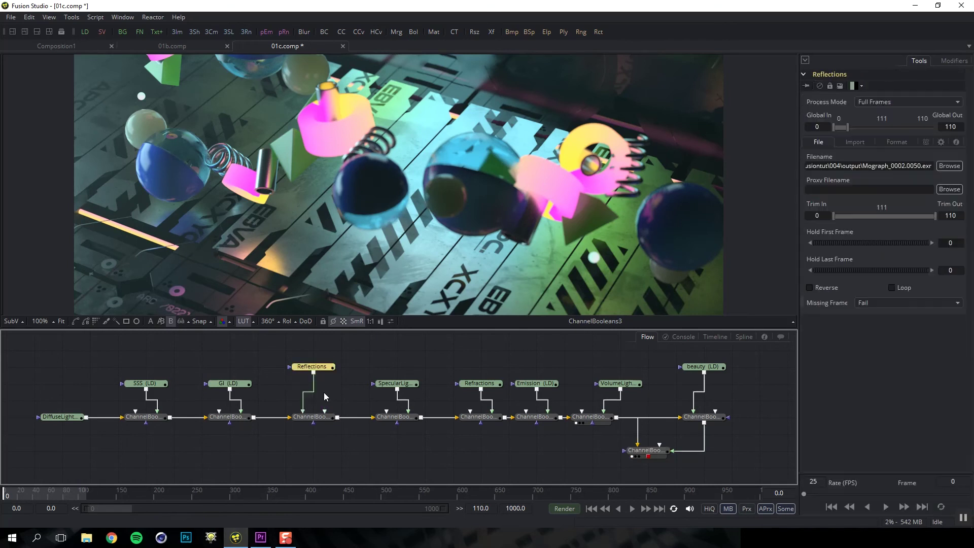
pyautogui.moveTo(323, 369); pyautogui.dragTo(313, 387)
# Duplicate the entire lighting-pass chain below the original and feed the copy's final output into the lower Channel Booleans' background
pyautogui.scroll(-2, 458, 448)
pyautogui.moveTo(660, 358); pyautogui.dragTo(69, 416)
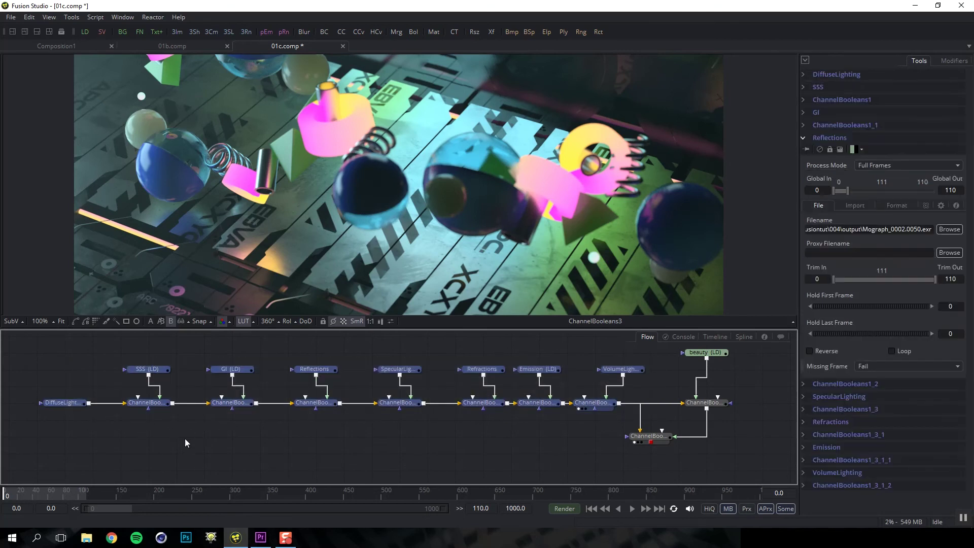
pyautogui.hotkey('ctrl', 'c')
pyautogui.hotkey('ctrl', 'v')
pyautogui.moveTo(169, 426); pyautogui.dragTo(642, 462)
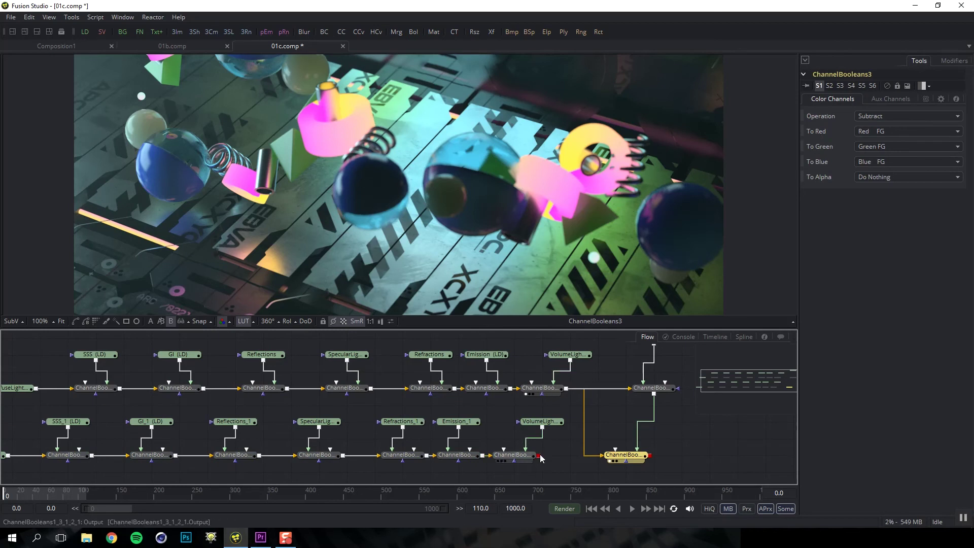
pyautogui.moveTo(539, 460); pyautogui.dragTo(619, 459)
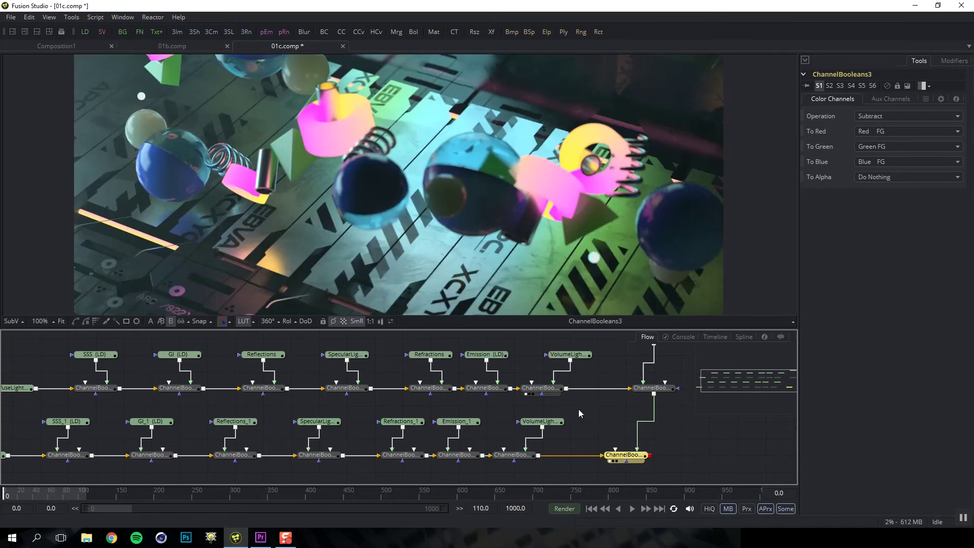
# Insert a Color Corrector after the copied Reflections pass, tinting it toward orange and raising its RGB gain
pyautogui.moveTo(238, 420); pyautogui.dragTo(242, 404)
pyautogui.hotkey('shift', 'space')
pyautogui.write('cc')
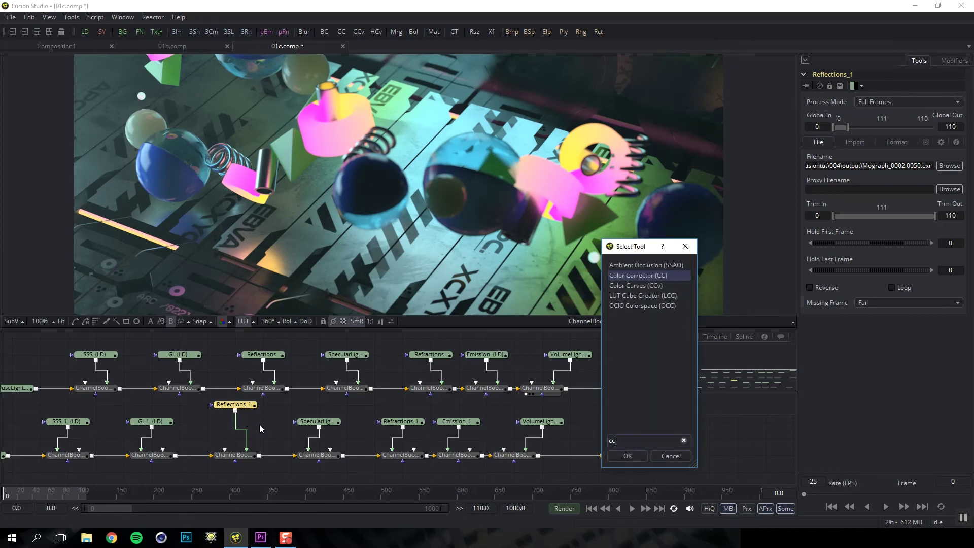
pyautogui.press('Return')
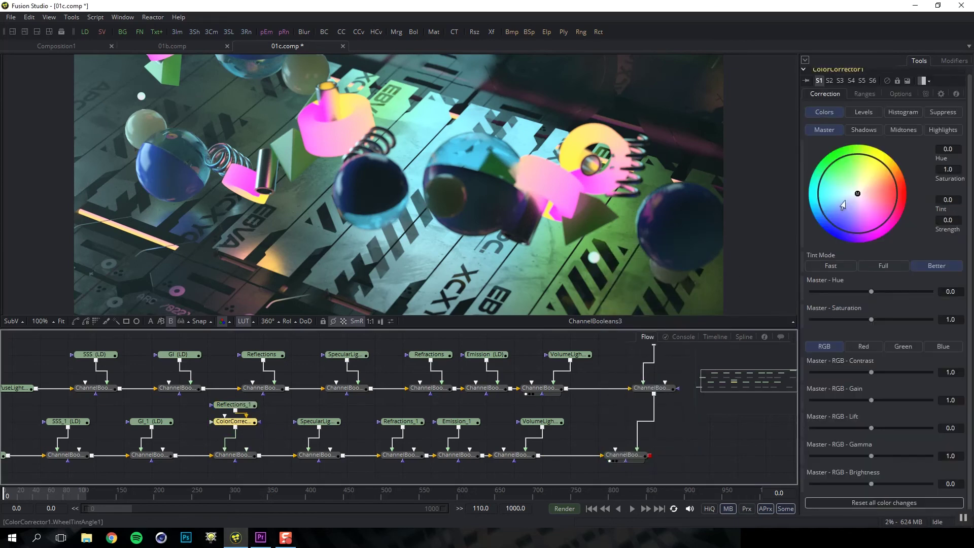
pyautogui.moveTo(858, 195); pyautogui.dragTo(875, 184)
pyautogui.moveTo(885, 399)
pyautogui.mouseDown()
pyautogui.moveTo(863, 399)
pyautogui.moveTo(891, 399)
pyautogui.mouseUp()
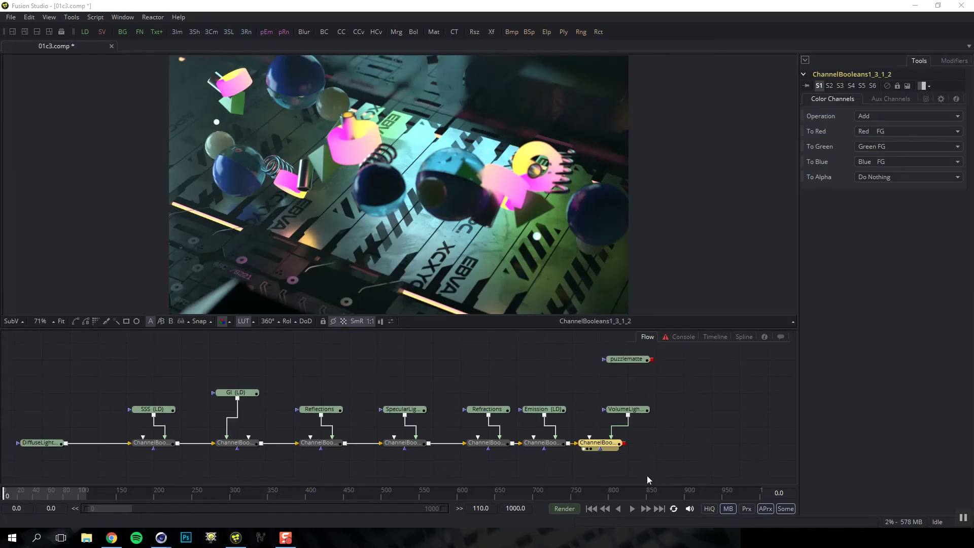
# In 01c3.comp, add a Color Corrector after the VolumeLighting Channel Booleans, place it well past the chain's end, and view it
pyautogui.click(614, 448)
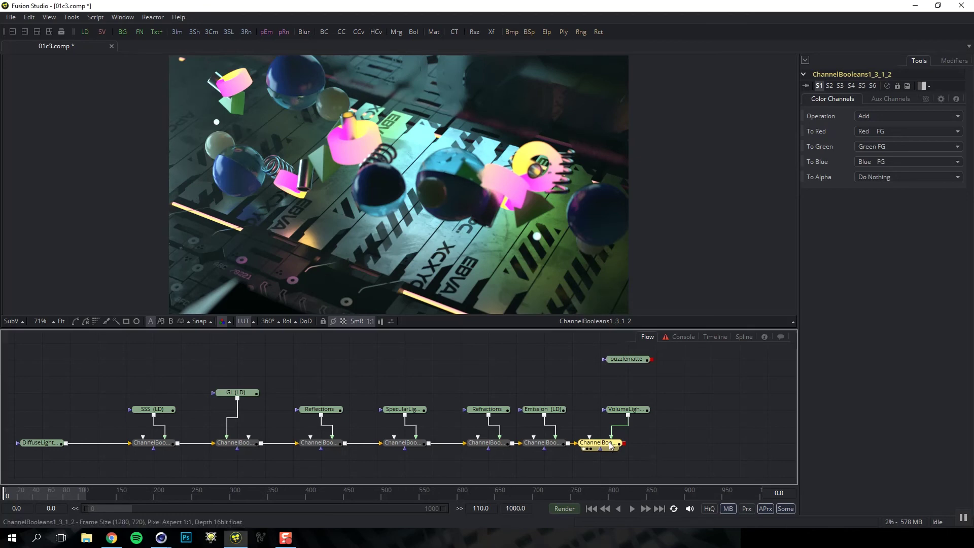
pyautogui.hotkey('shift', 'space')
pyautogui.write('cc')
pyautogui.click(627, 455)
pyautogui.moveTo(620, 457); pyautogui.dragTo(765, 447)
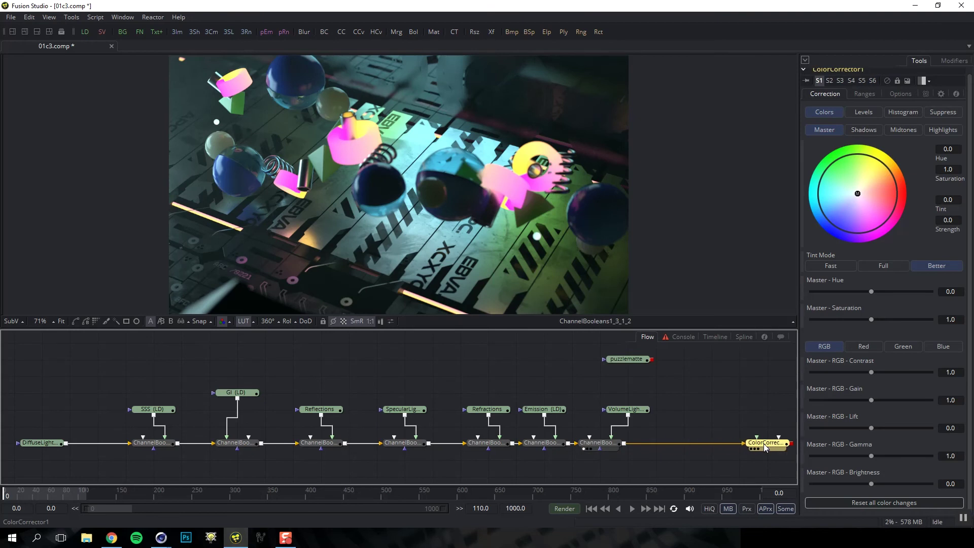
pyautogui.press('1')
# Tint the Color Corrector's shadows and midtones toward cyan-blue and set its master RGB gain to 1.205 and gamma to 0.915
pyautogui.click(868, 132)
pyautogui.moveTo(858, 193)
pyautogui.mouseDown()
pyautogui.moveTo(838, 198)
pyautogui.moveTo(849, 190)
pyautogui.mouseUp()
pyautogui.click(904, 130)
pyautogui.click(833, 128)
pyautogui.moveTo(871, 401); pyautogui.dragTo(875, 398)
pyautogui.moveTo(872, 455); pyautogui.dragTo(867, 455)
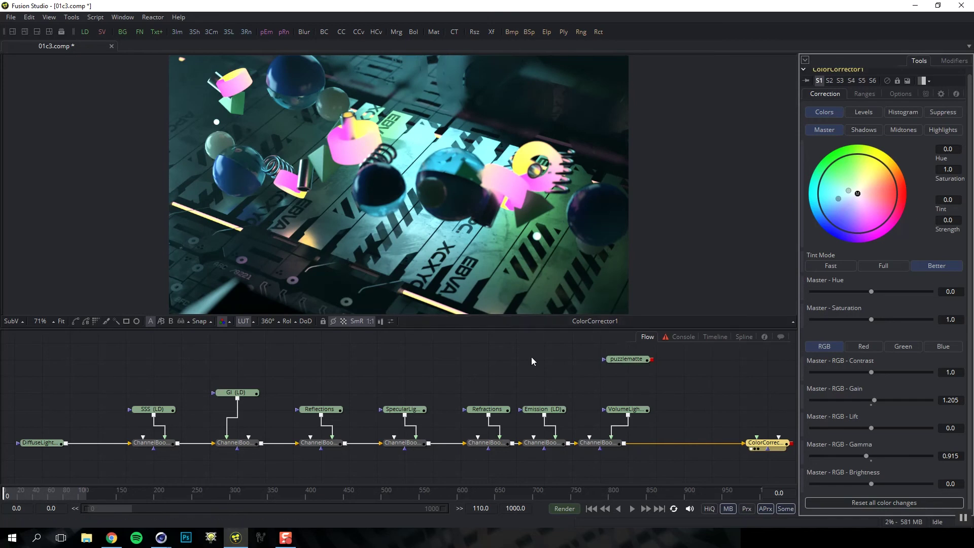
# Insert a second Color Corrector between the VolumeLighting Channel Booleans and the final Color Corrector
pyautogui.click(608, 440)
pyautogui.hotkey('shift', 'space')
pyautogui.write('cc')
pyautogui.press('Return')
pyautogui.moveTo(655, 443); pyautogui.dragTo(684, 443)
# View the puzzlematte pass to examine its matte colors, then return the viewer to the final Color Corrector
pyautogui.click(634, 363)
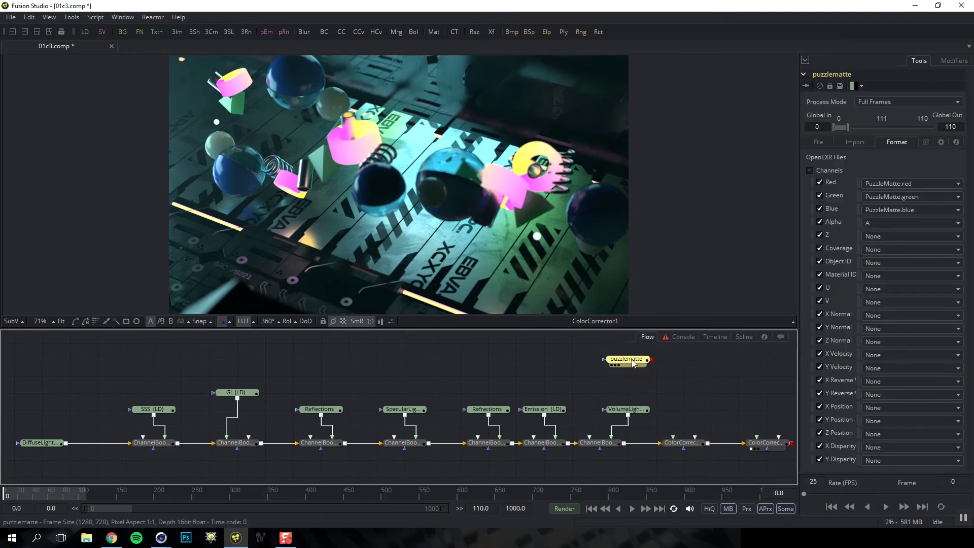
pyautogui.press('1')
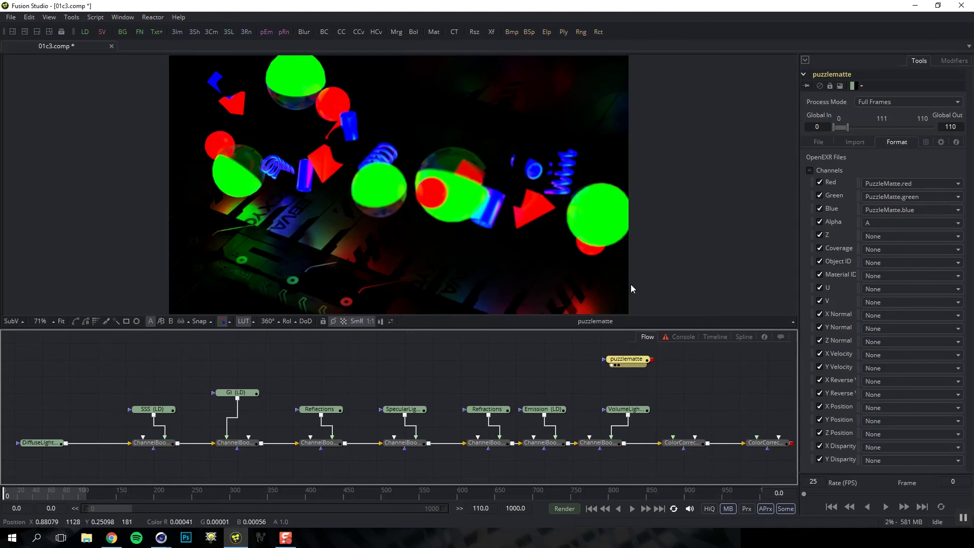
pyautogui.click(770, 445)
pyautogui.press('1')
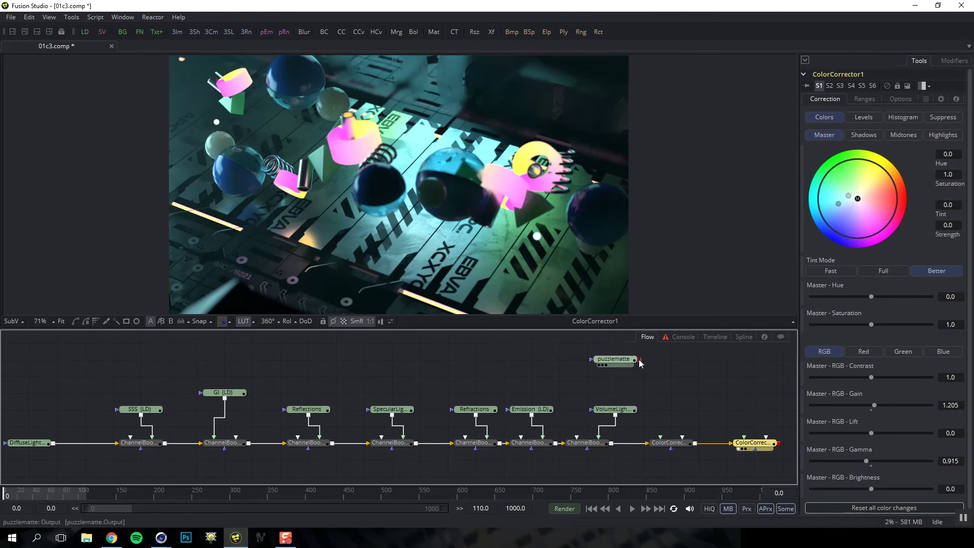
# Mask the second Color Corrector with the puzzlematte's Green channel and set its master hue to 0.188
pyautogui.moveTo(640, 361); pyautogui.dragTo(672, 451)
pyautogui.click(677, 447)
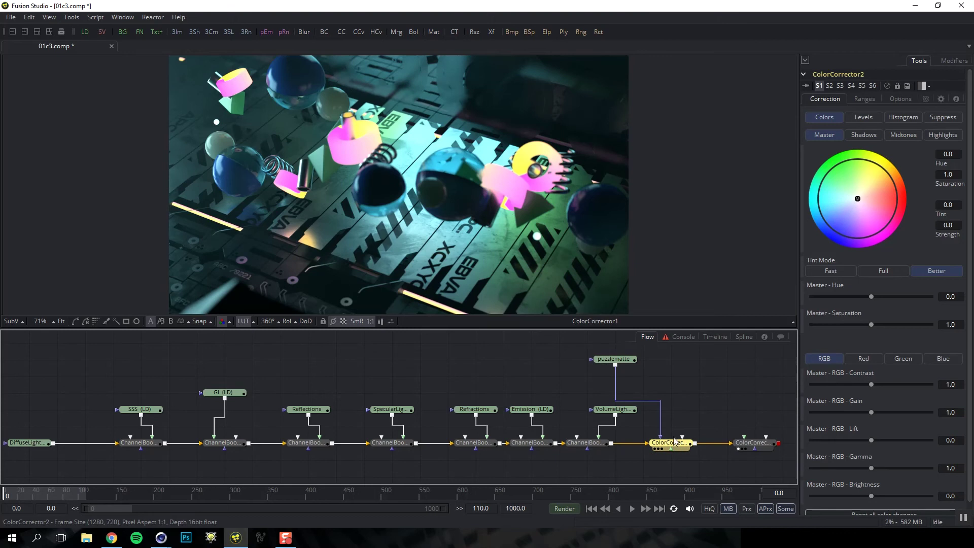
pyautogui.click(926, 98)
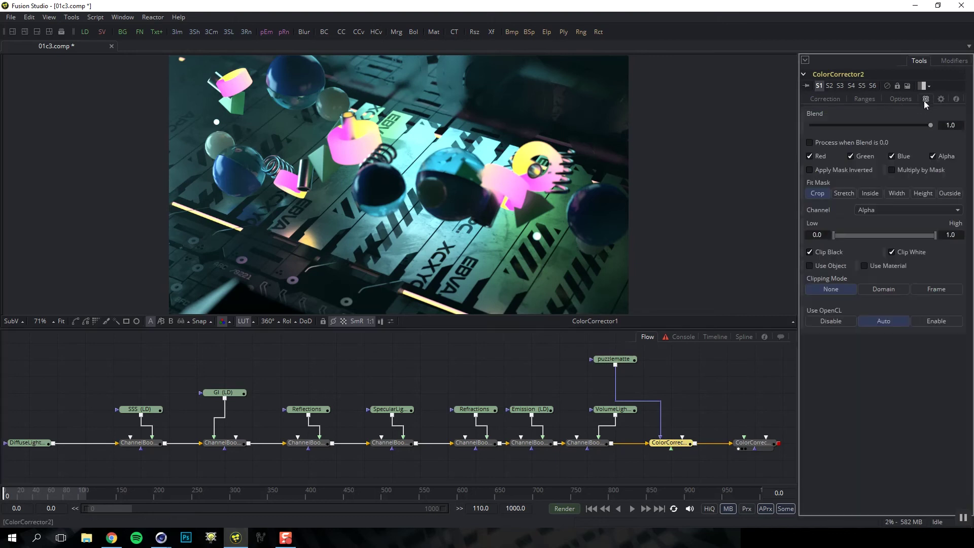
pyautogui.click(883, 208)
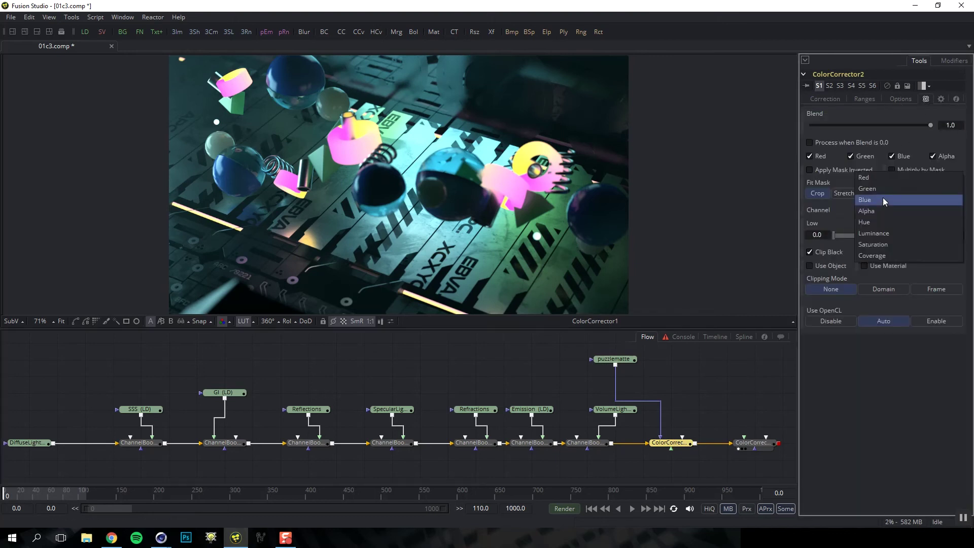
pyautogui.click(888, 193)
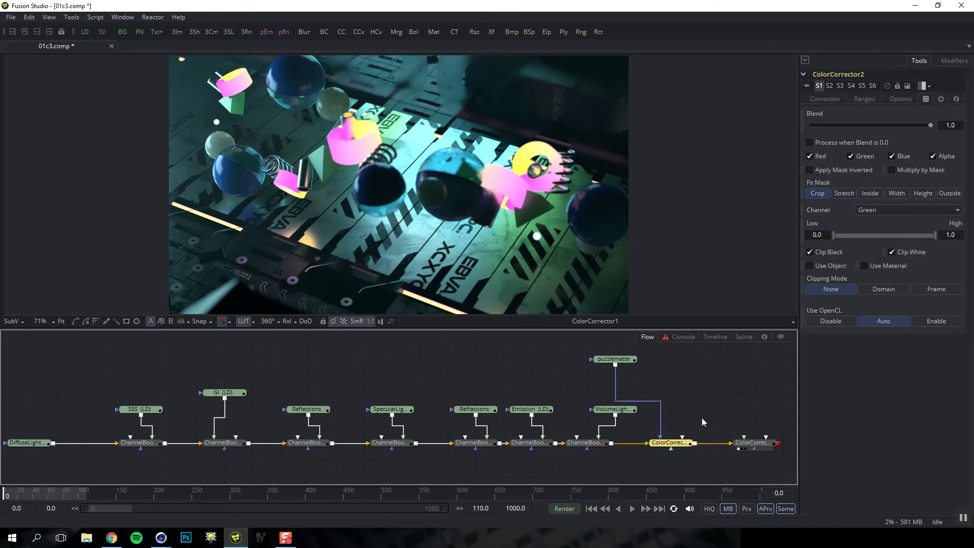
pyautogui.moveTo(872, 297); pyautogui.dragTo(884, 300)
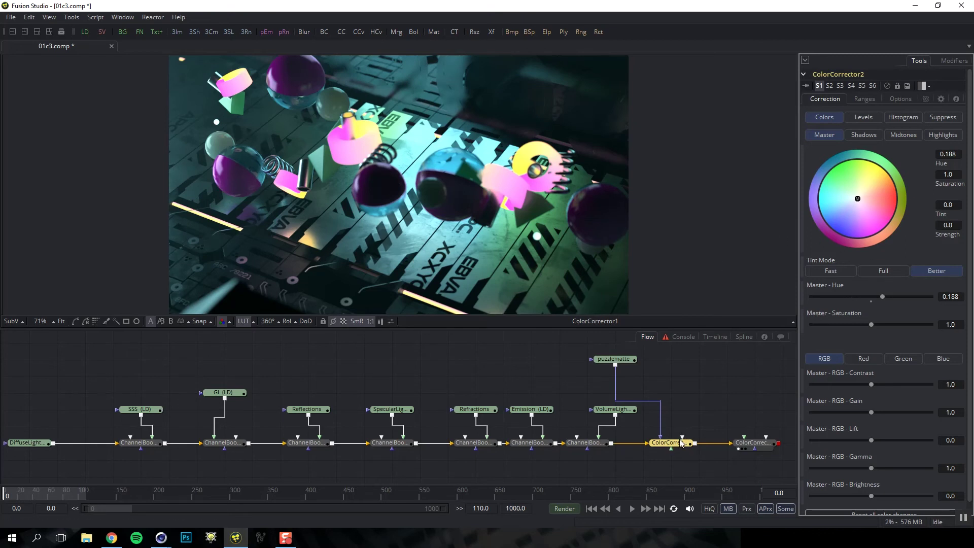
# View the DiffuseLighting pass and the GI pass on their own to examine the spheres' contribution
pyautogui.click(33, 444)
pyautogui.press('1')
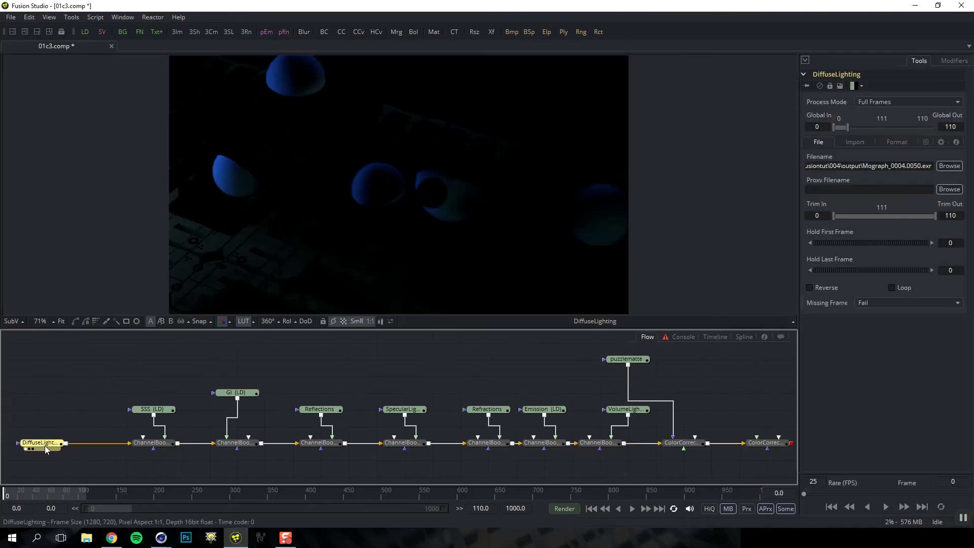
pyautogui.click(238, 396)
pyautogui.press('1')
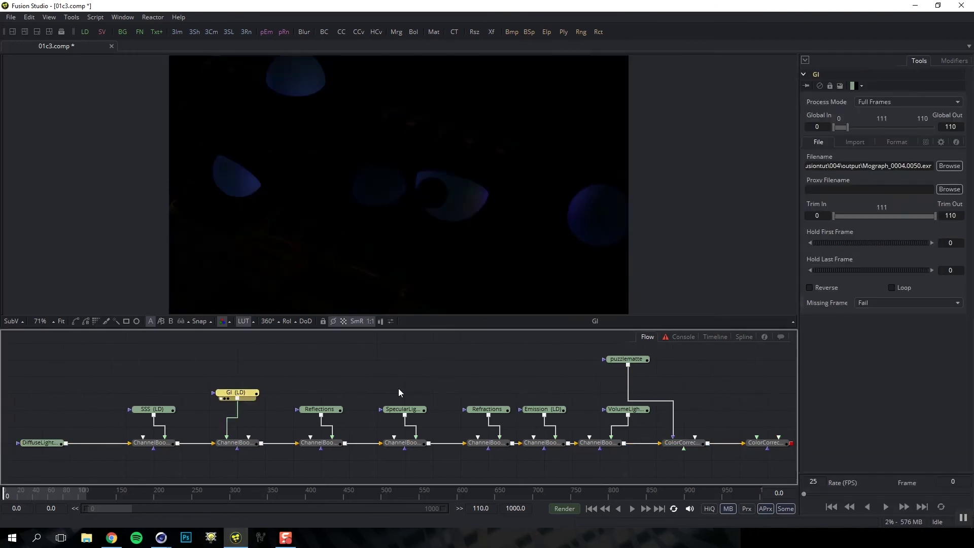
# Move the second Color Corrector out of the end of the chain to directly after the DiffuseLighting pass and view its output
pyautogui.moveTo(686, 447); pyautogui.dragTo(711, 414)
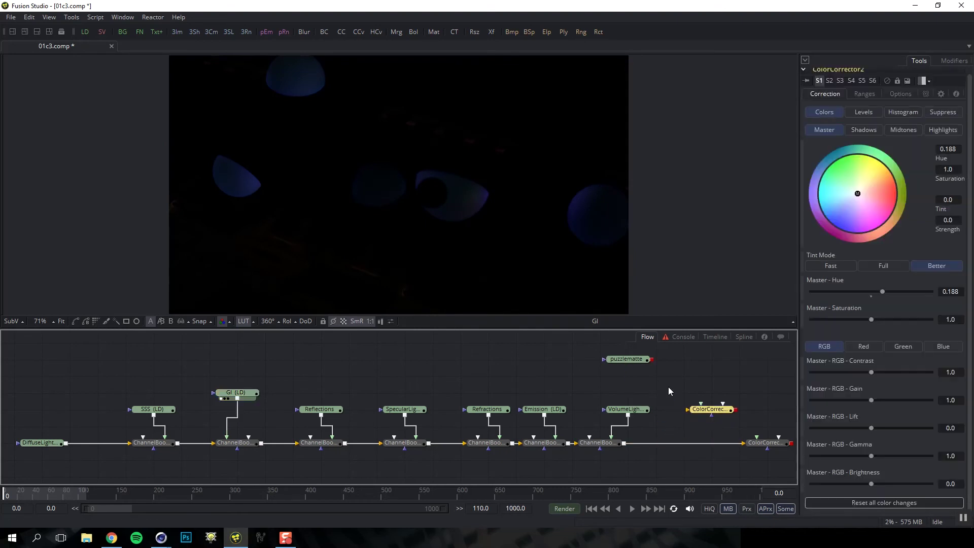
pyautogui.moveTo(652, 359); pyautogui.dragTo(103, 444)
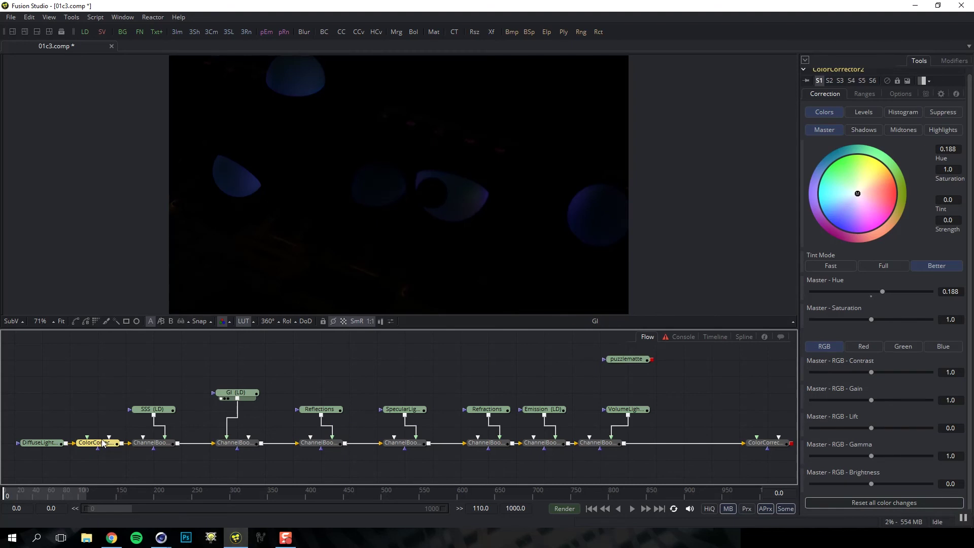
pyautogui.press('1')
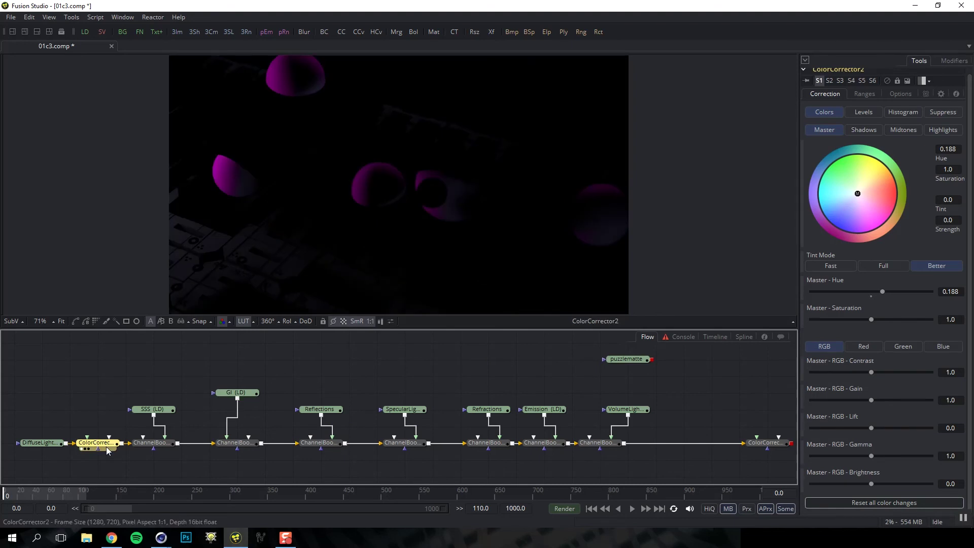
# Paste an instance of the second Color Corrector, insert it between the GI pass and its Channel Booleans, and view it
pyautogui.click(102, 413)
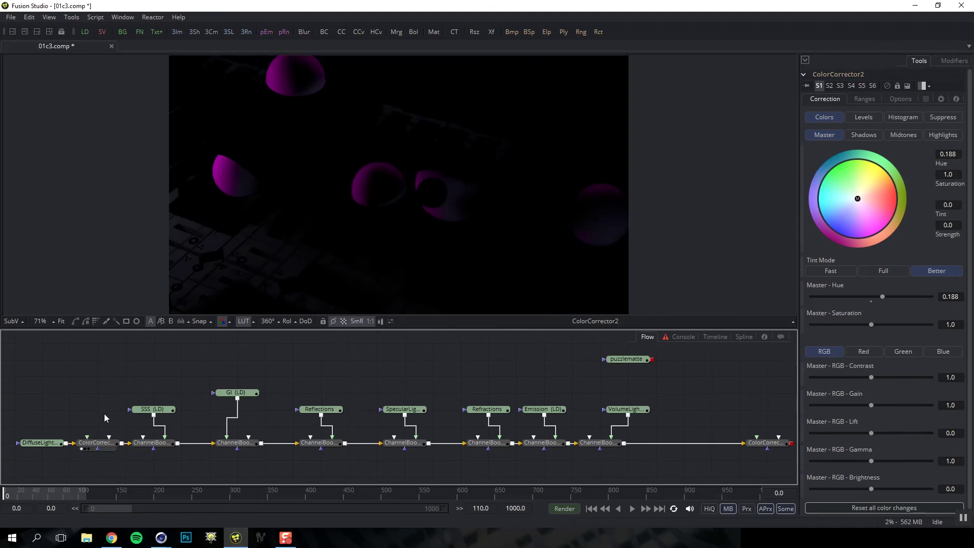
pyautogui.hotkey('ctrl', 'shift', 'v')
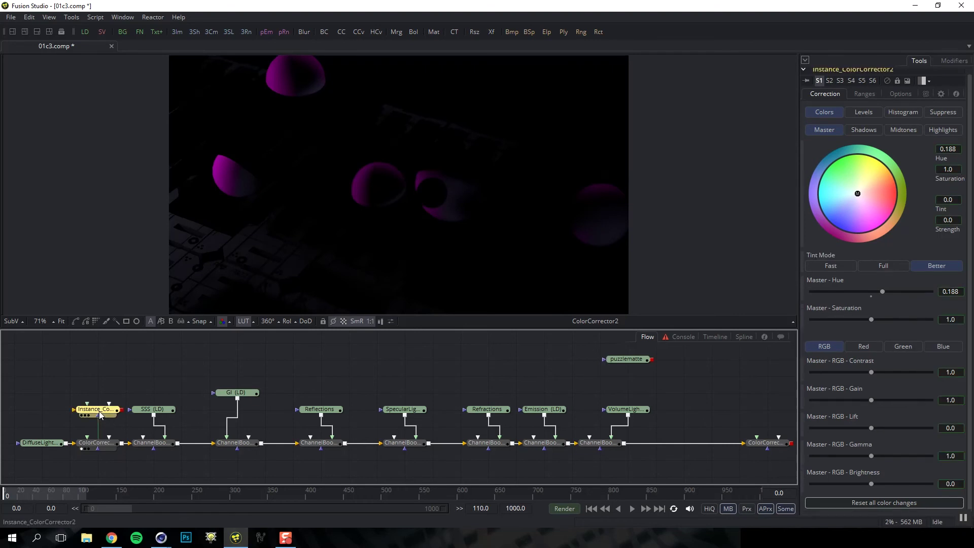
pyautogui.moveTo(100, 414); pyautogui.dragTo(235, 420)
pyautogui.click(232, 398)
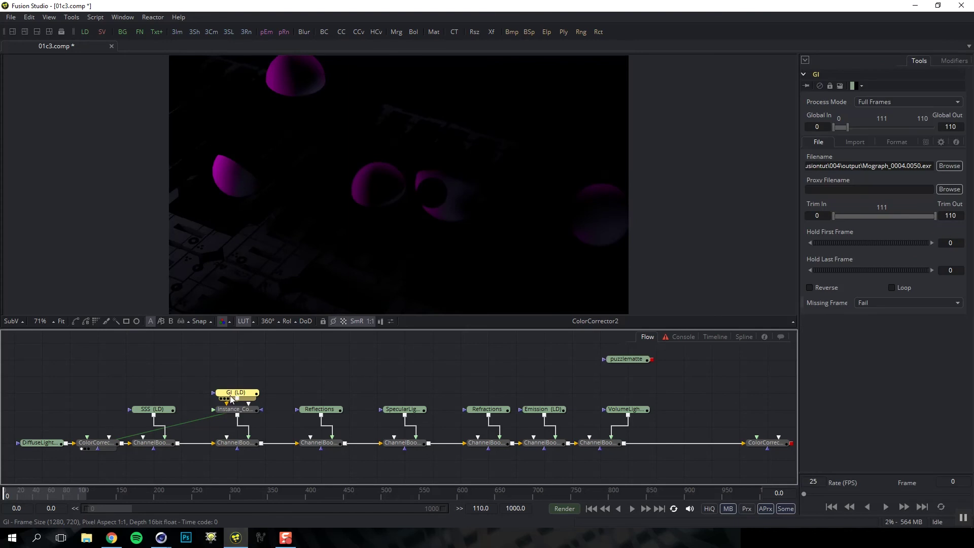
pyautogui.click(236, 412)
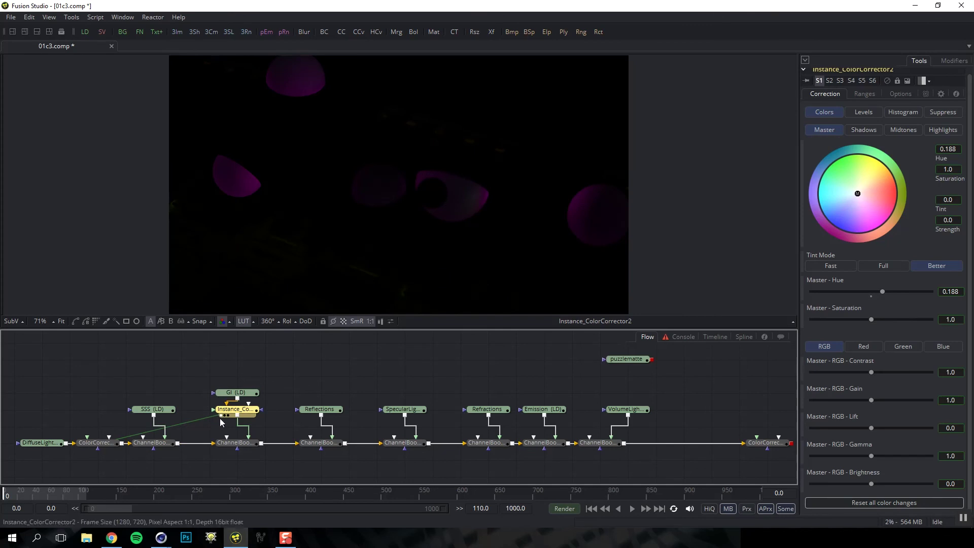
# Connect the puzzlematte as mask to both the instanced and the diffuse Color Corrector, then view the last Channel Booleans
pyautogui.moveTo(652, 359); pyautogui.dragTo(239, 409)
pyautogui.click(650, 361)
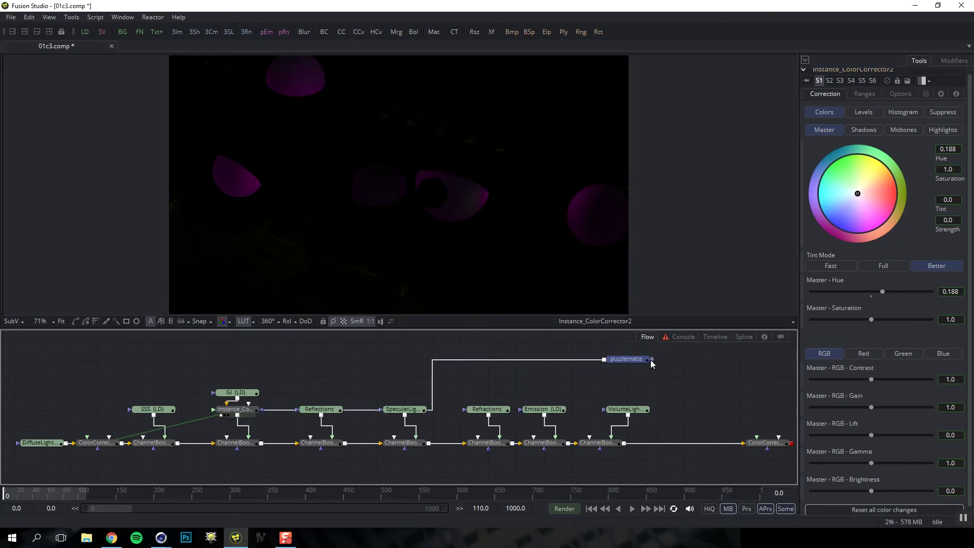
pyautogui.moveTo(606, 360); pyautogui.dragTo(97, 450)
pyautogui.click(97, 443)
pyautogui.click(612, 443)
pyautogui.press('1')
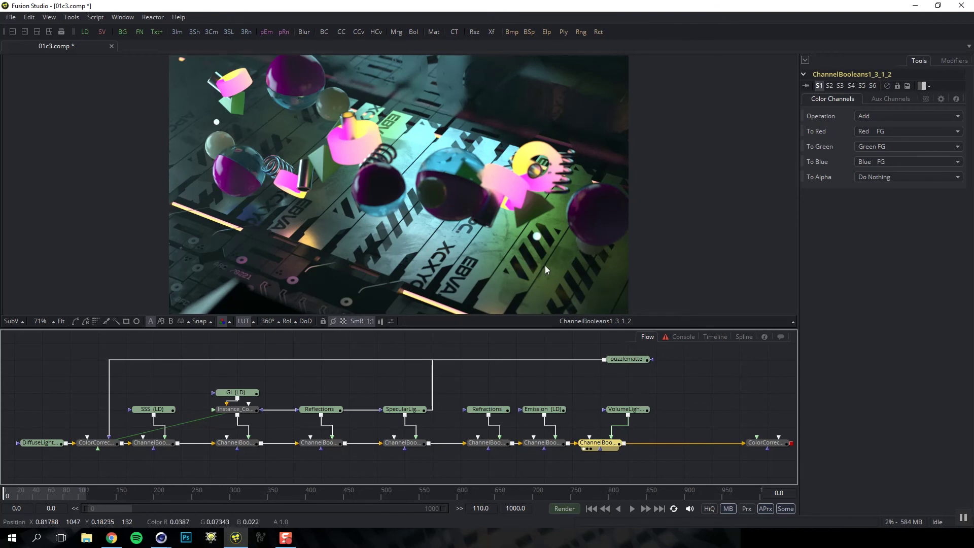
# Try different Blend strengths, including 2, on the SpecularLighting Channel Booleans, then reset Blend to 1
pyautogui.click(411, 446)
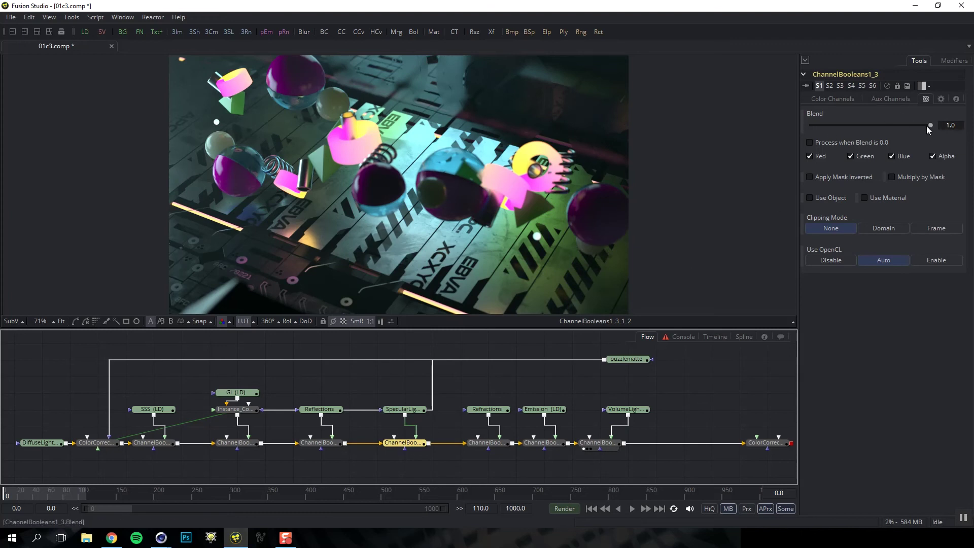
pyautogui.moveTo(930, 125); pyautogui.dragTo(903, 126)
pyautogui.doubleClick(901, 126)
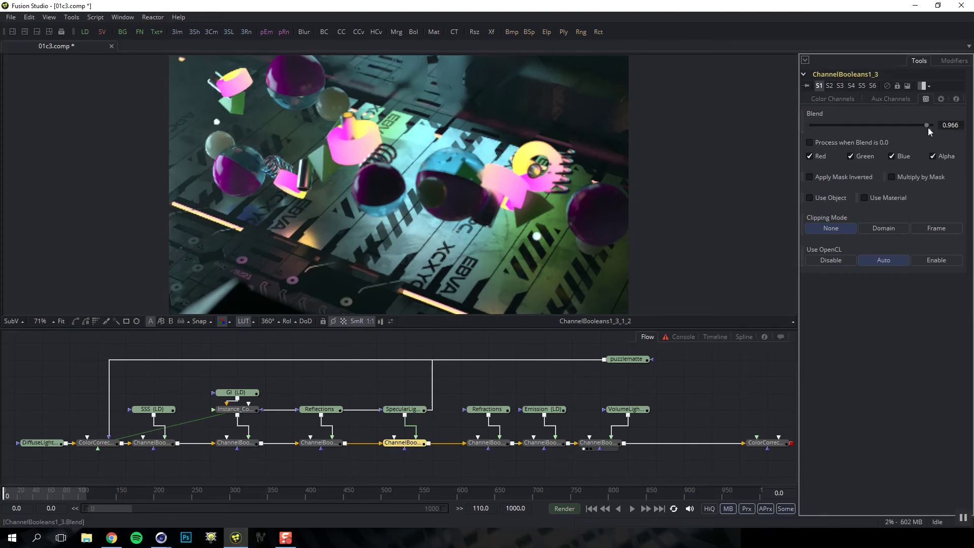
pyautogui.doubleClick(950, 125)
pyautogui.write('2')
pyautogui.press('Return')
pyautogui.doubleClick(956, 126)
pyautogui.write('1')
pyautogui.press('Return')
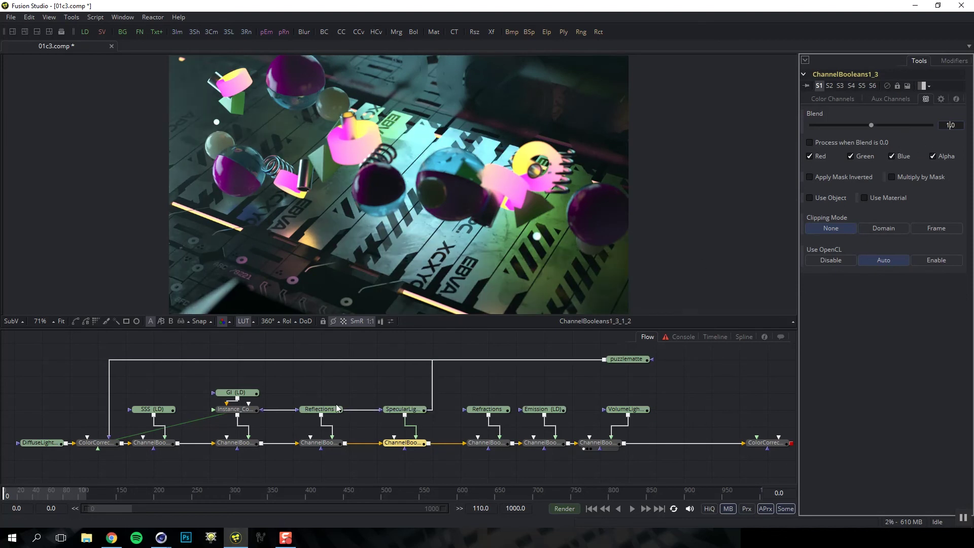
# Insert a Color Corrector between SpecularLighting and its Channel Booleans and tint it to 0.97659 with strength 0.1324
pyautogui.moveTo(406, 409); pyautogui.dragTo(406, 393)
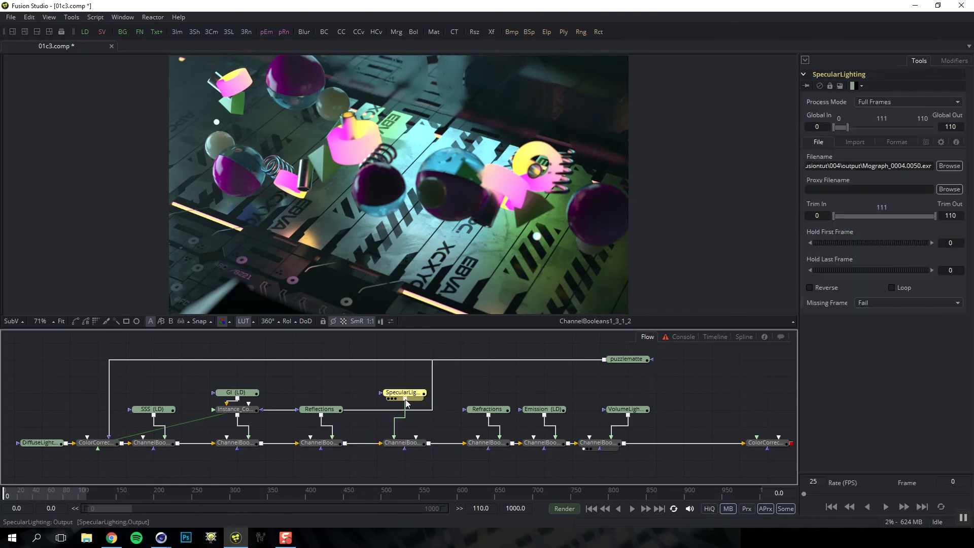
pyautogui.hotkey('shift', 'space')
pyautogui.write('cc')
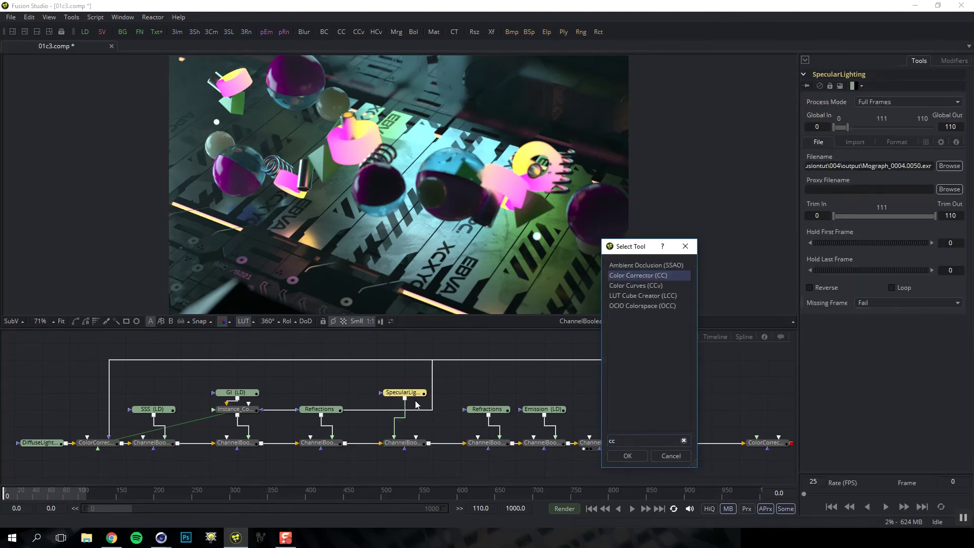
pyautogui.press('Return')
pyautogui.moveTo(858, 193)
pyautogui.mouseDown()
pyautogui.moveTo(877, 186)
pyautogui.moveTo(864, 189)
pyautogui.moveTo(872, 196)
pyautogui.mouseUp()
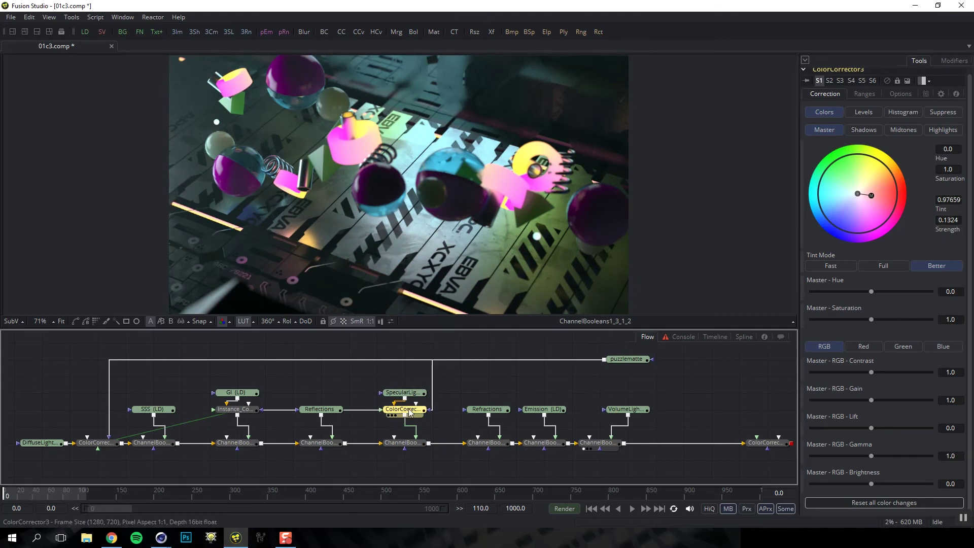
# Undo the specular tint, the added Color Corrector and the moved SpecularLighting node
pyautogui.hotkey('ctrl', 'z')
pyautogui.hotkey('ctrl', 'z')
pyautogui.hotkey('ctrl', 'z')
pyautogui.hotkey('ctrl', 'z')
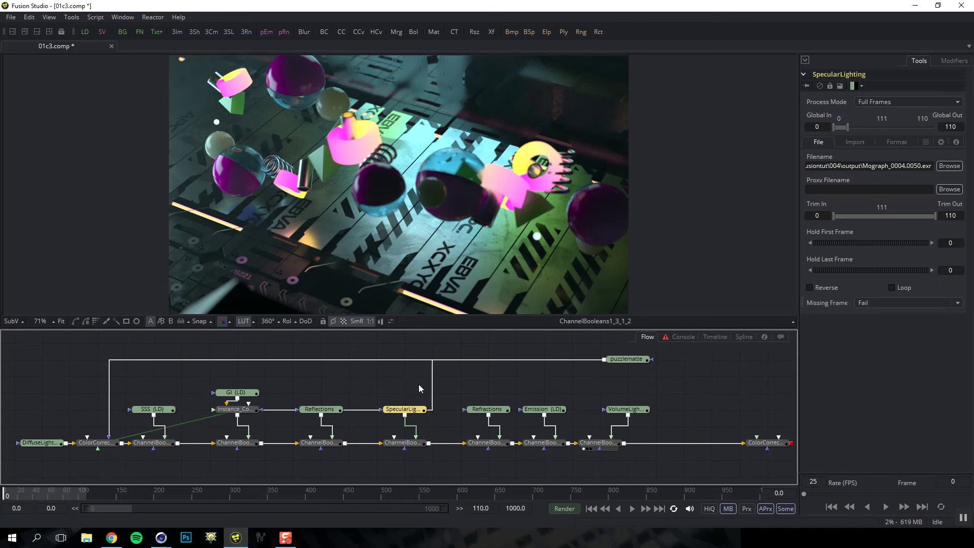
# Switch to VFXPedia in Chrome, find "expo" on the Settings and Macros page, and open the ExponentialGlow_v01 macro
pyautogui.click(112, 538)
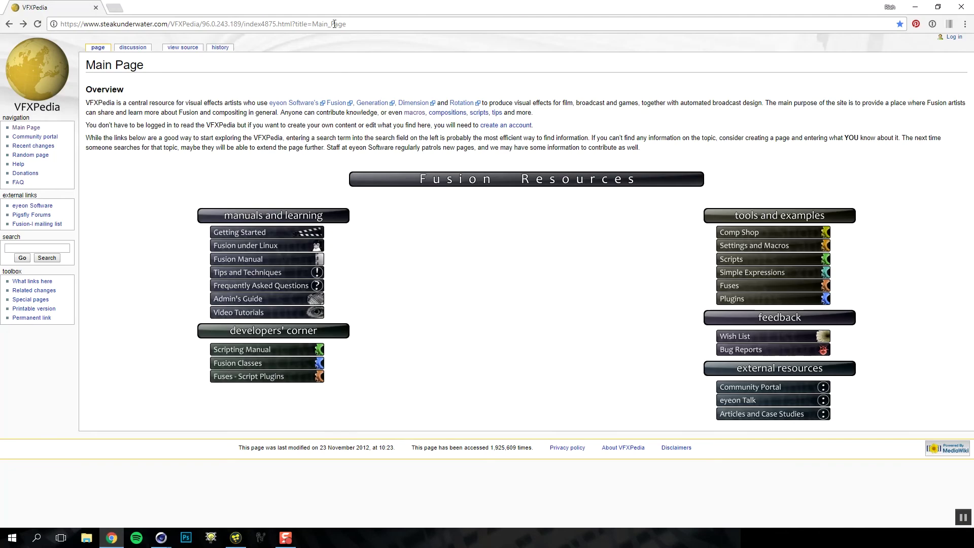
pyautogui.click(753, 247)
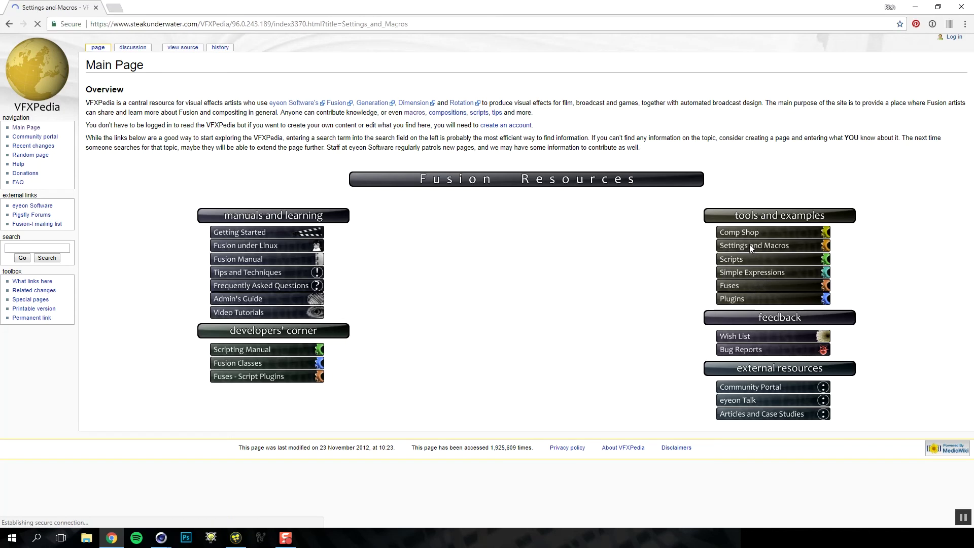
pyautogui.hotkey('ctrl', 'f')
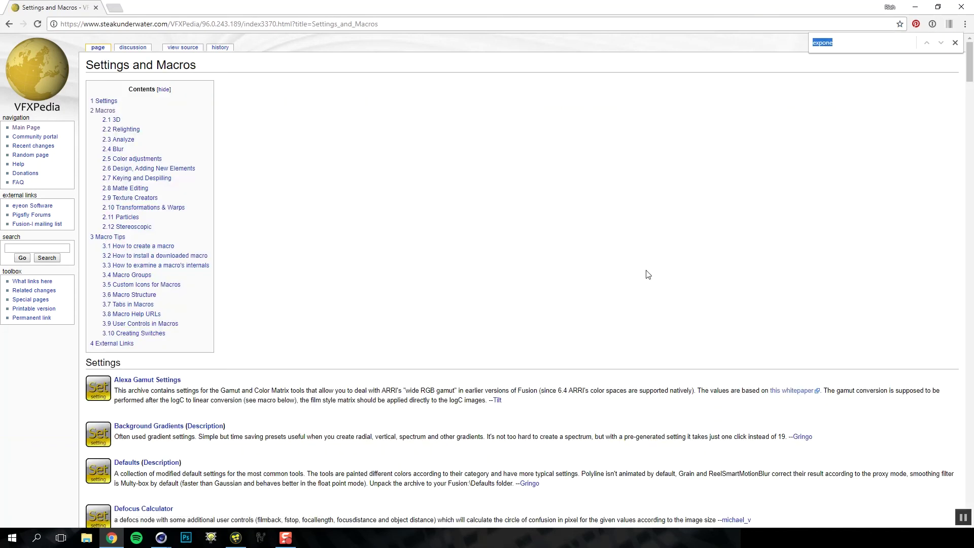
pyautogui.write('expo')
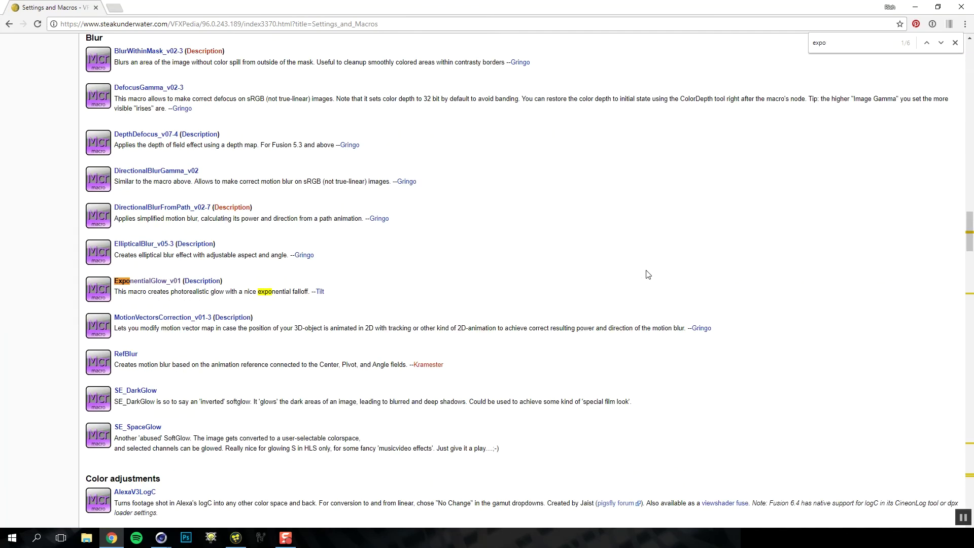
pyautogui.click(163, 280)
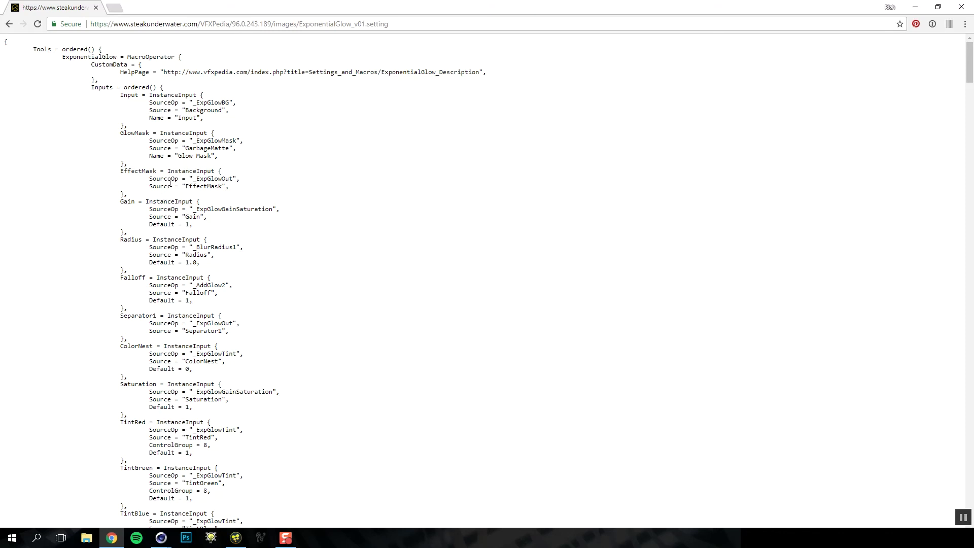
# Copy the entire ExponentialGlow macro text and paste it into Fusion's flow, placing the node below and beside the puzzlematte
pyautogui.hotkey('ctrl', 'a')
pyautogui.rightClick(165, 184)
pyautogui.click(181, 193)
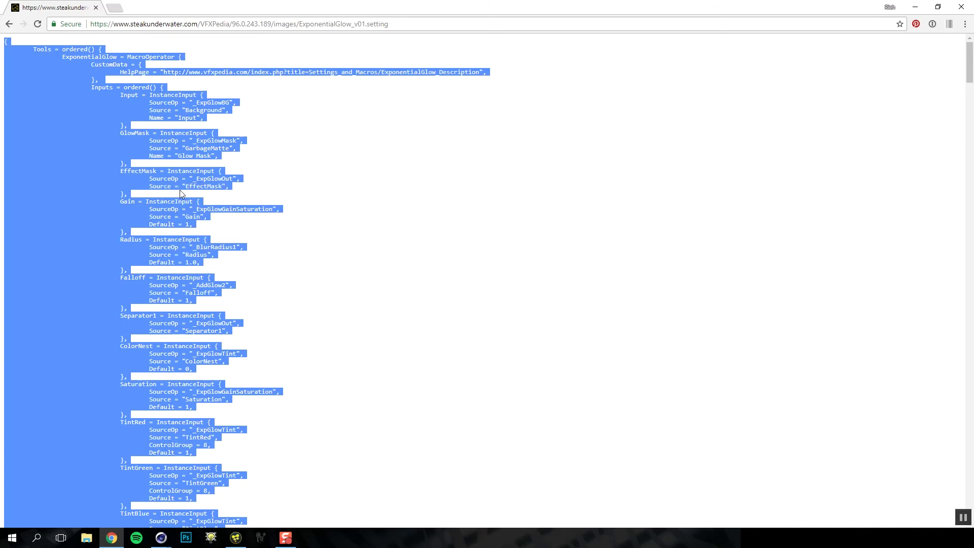
pyautogui.click(235, 537)
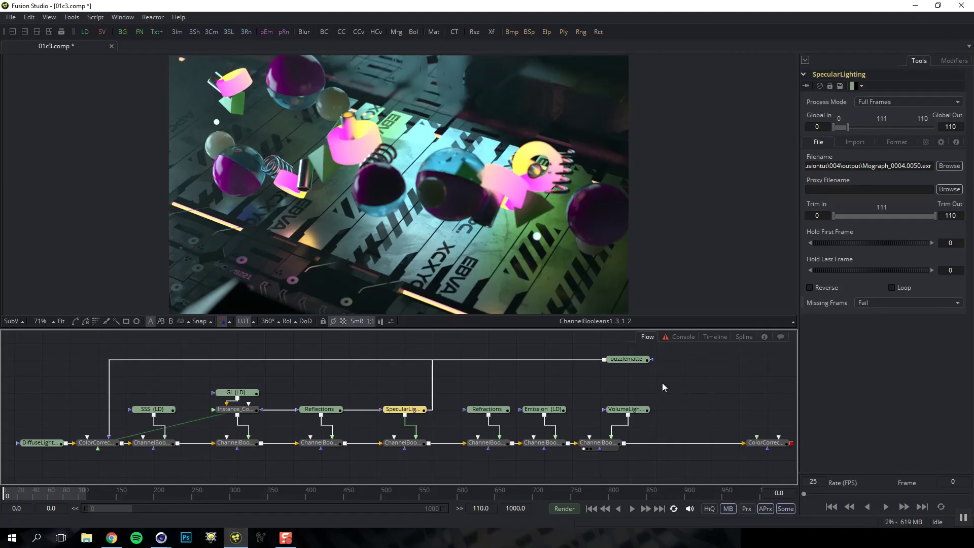
pyautogui.click(654, 397)
pyautogui.hotkey('ctrl', 'v')
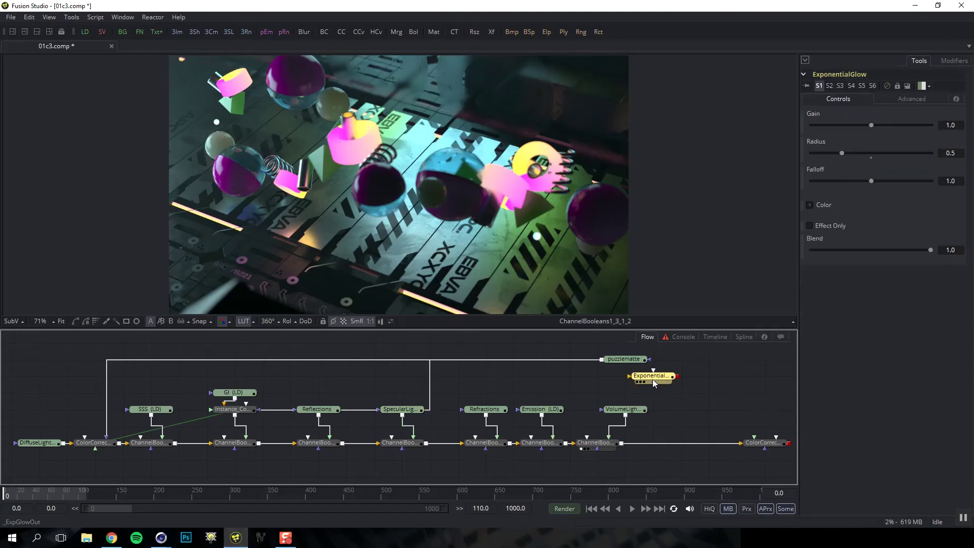
pyautogui.moveTo(657, 380); pyautogui.dragTo(685, 380)
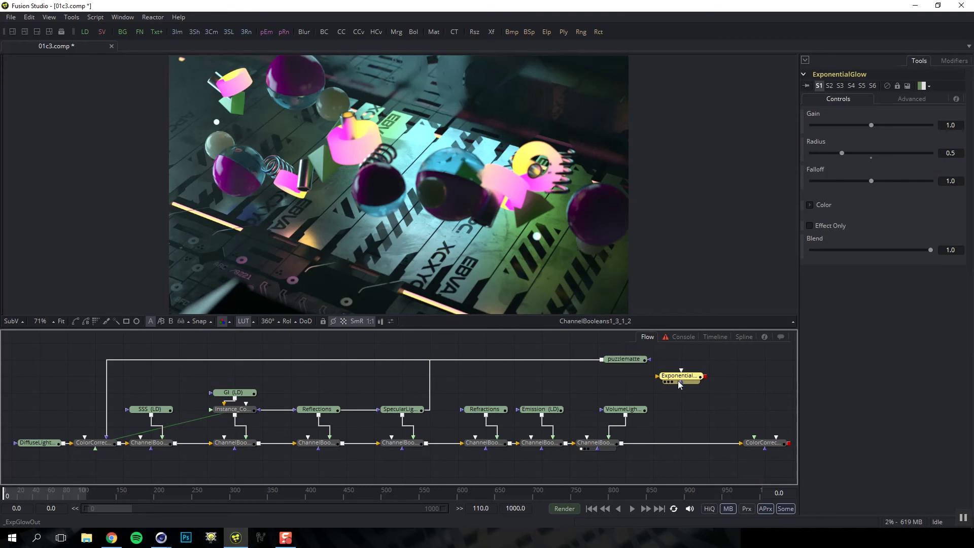
# View the Emission pass, feed it into the ExponentialGlow node, and view the glow output
pyautogui.click(546, 409)
pyautogui.press('1')
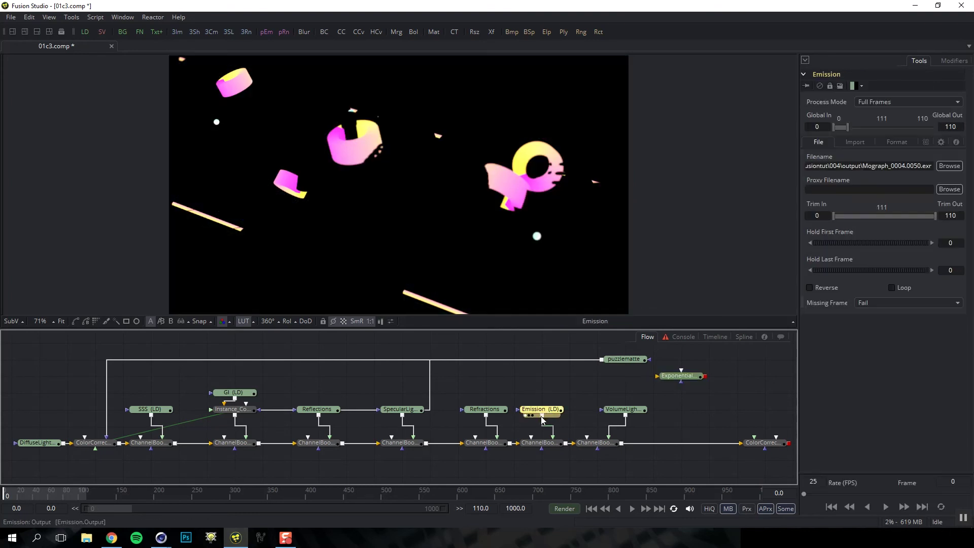
pyautogui.moveTo(562, 409); pyautogui.dragTo(665, 380)
pyautogui.click(673, 382)
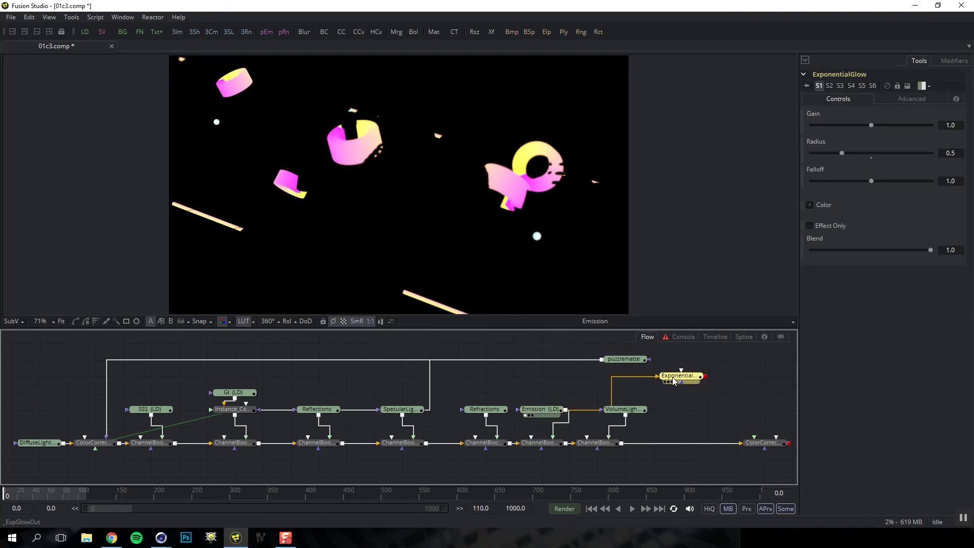
pyautogui.press('1')
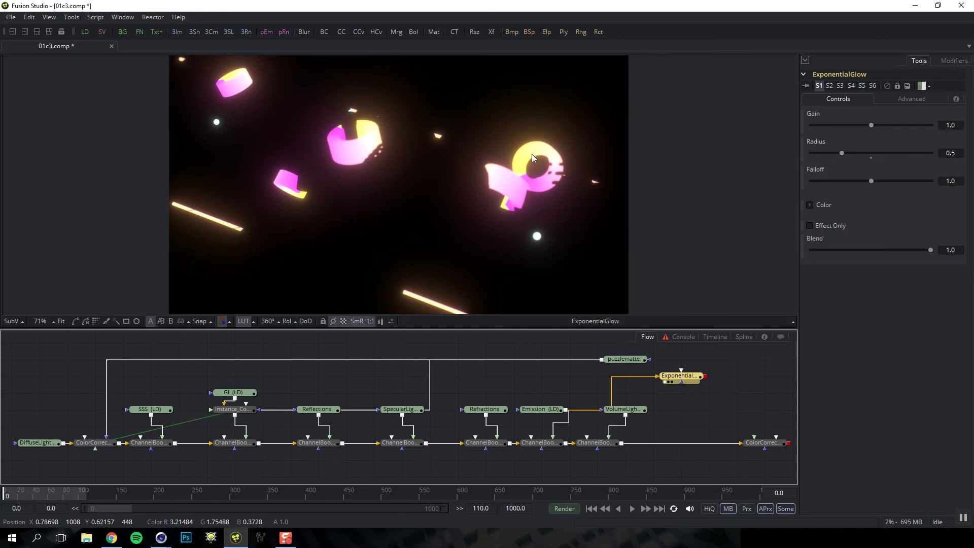
# Set the glow's gain to 1.034, radius to 0.607 and falloff to 1.017, and insert it between Emission and its Channel Booleans
pyautogui.moveTo(871, 126); pyautogui.dragTo(877, 123)
pyautogui.moveTo(842, 153); pyautogui.dragTo(872, 180)
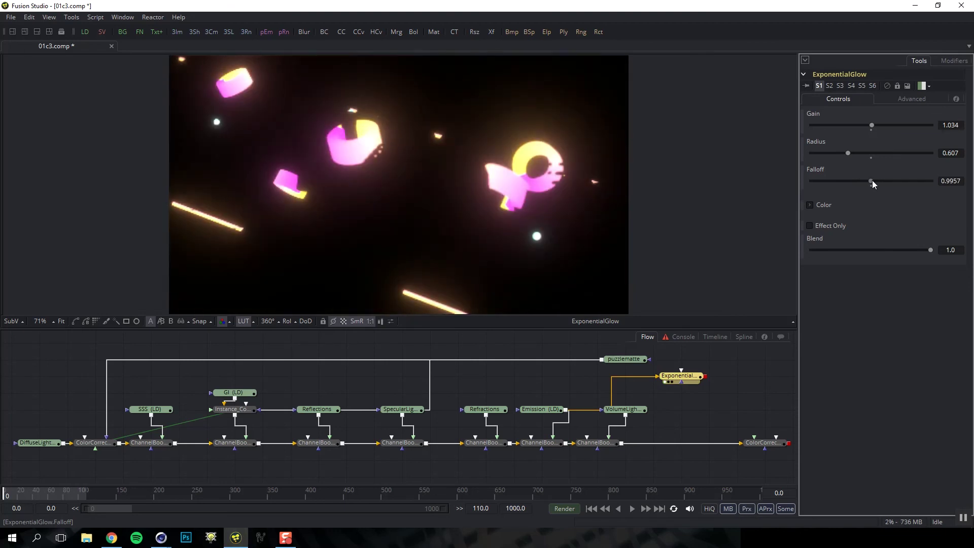
pyautogui.moveTo(687, 375); pyautogui.dragTo(577, 394)
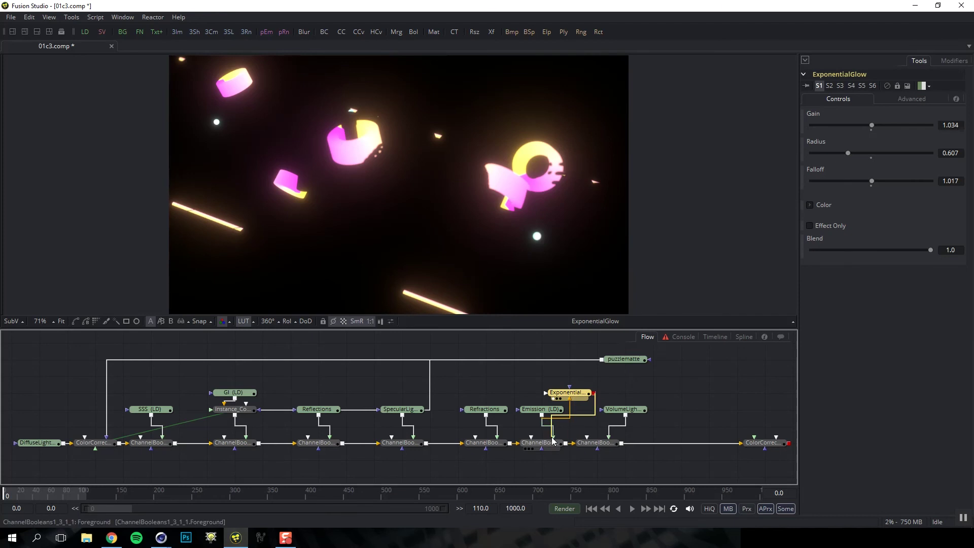
pyautogui.moveTo(569, 392); pyautogui.dragTo(541, 426)
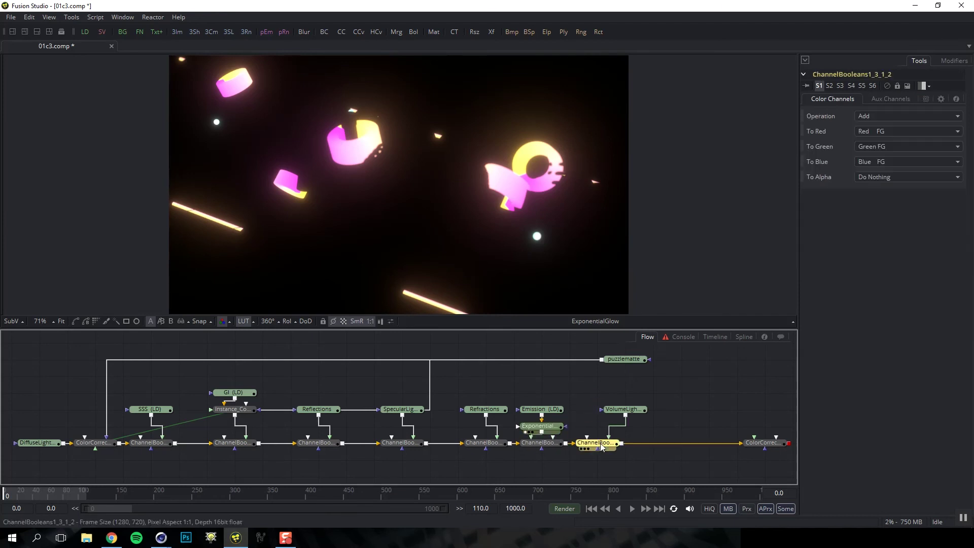
# View the last Channel Booleans and the final Color Corrector to examine the composite with glow
pyautogui.click(598, 442)
pyautogui.press('1')
pyautogui.click(761, 442)
pyautogui.press('1')
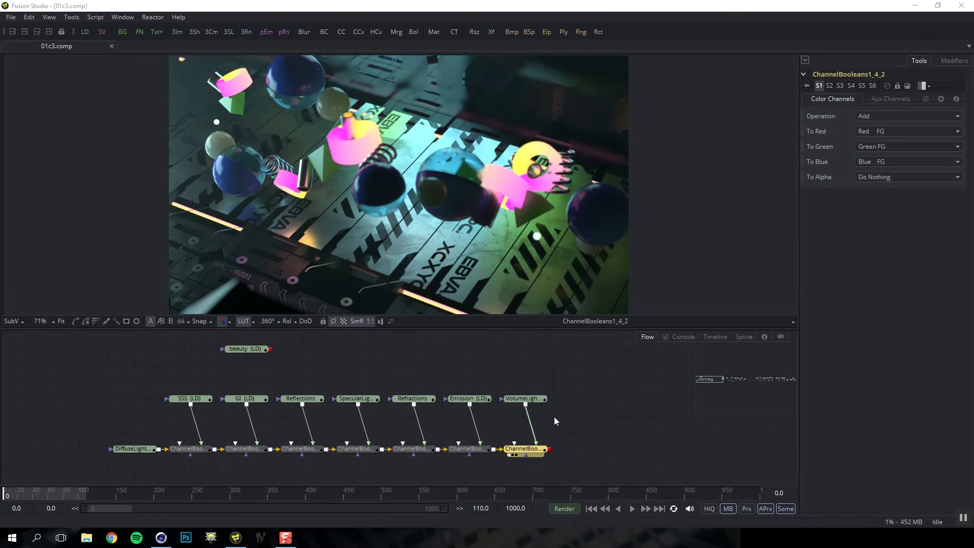
# Compare the rebuilt pass chain, from DiffuseLighting to the VolumeLighting Channel Booleans, with the beauty pass in the viewer
pyautogui.click(139, 449)
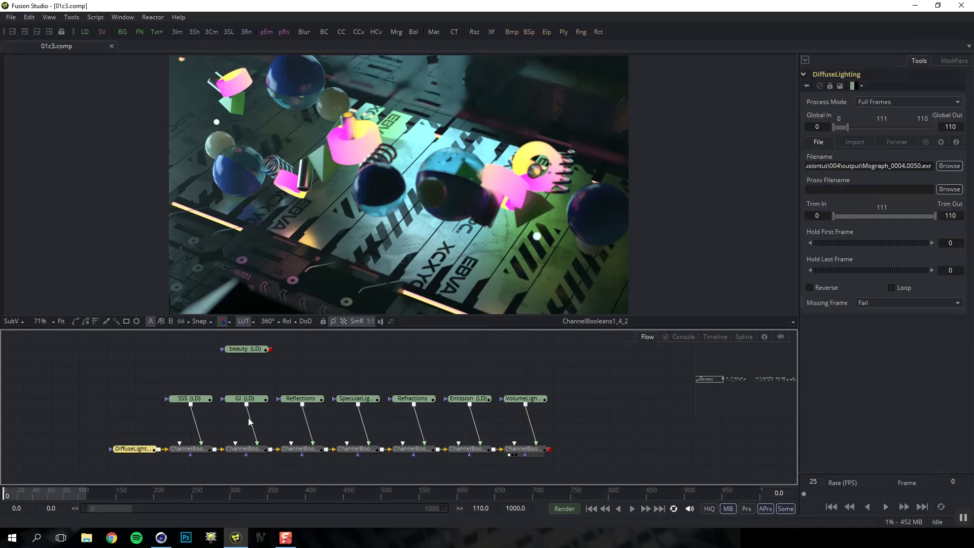
pyautogui.click(529, 452)
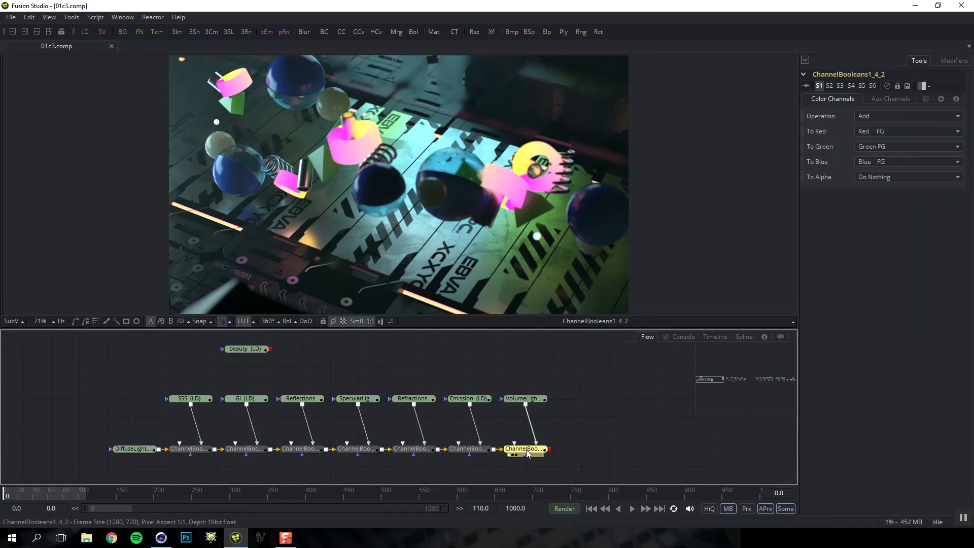
pyautogui.click(243, 350)
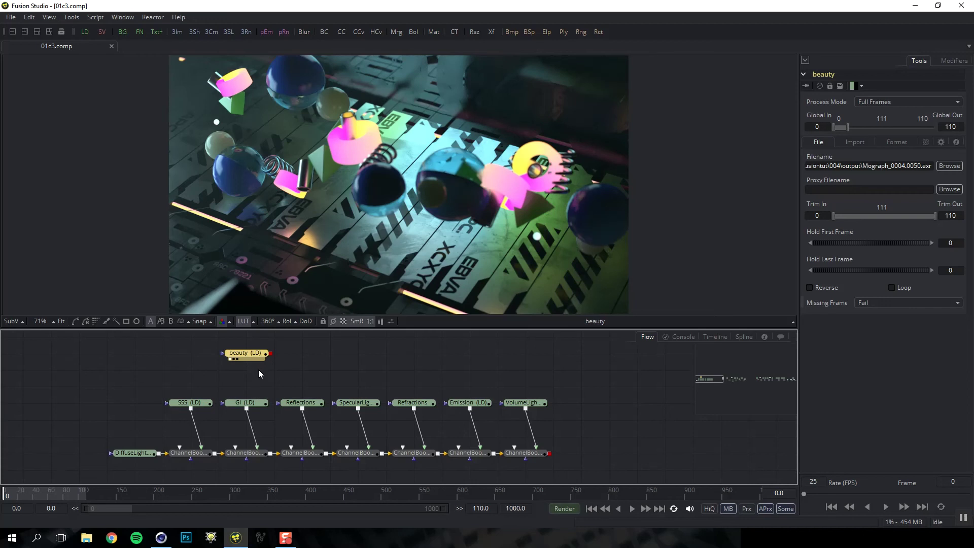
# View the SSS_1, DiffuseLighting_1 and GI_1 passes one after another in the viewer
pyautogui.moveTo(644, 402); pyautogui.dragTo(369, 416)
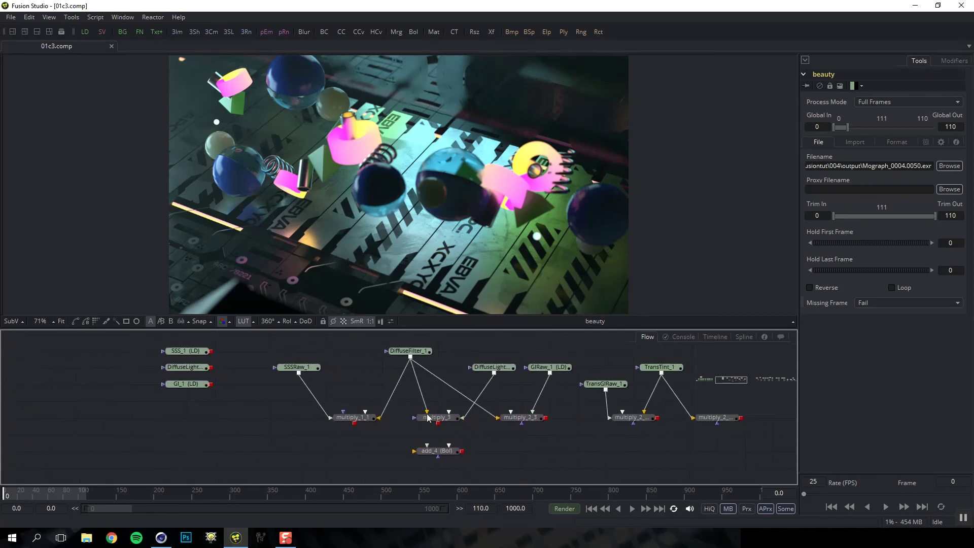
pyautogui.moveTo(537, 450); pyautogui.dragTo(431, 454)
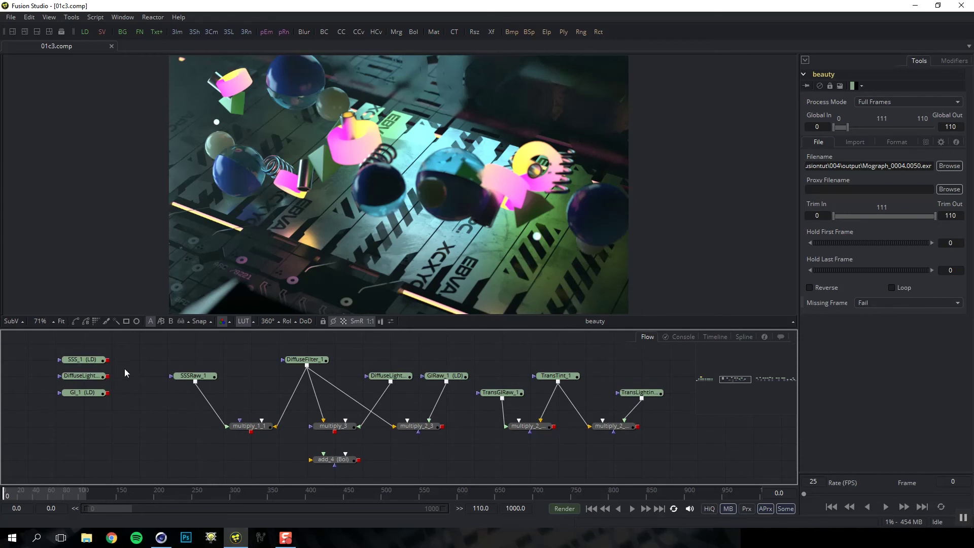
pyautogui.click(89, 360)
pyautogui.press('1')
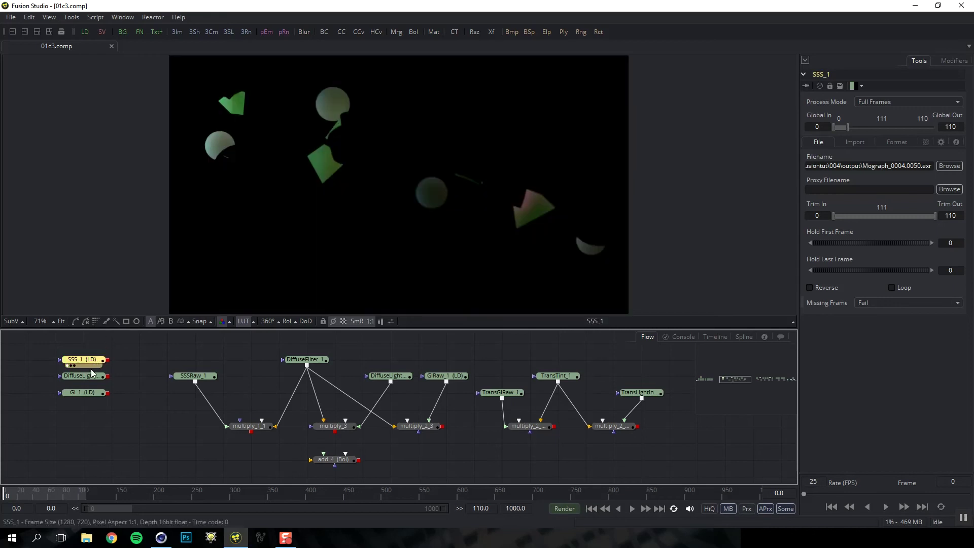
pyautogui.click(87, 376)
pyautogui.press('1')
pyautogui.click(89, 393)
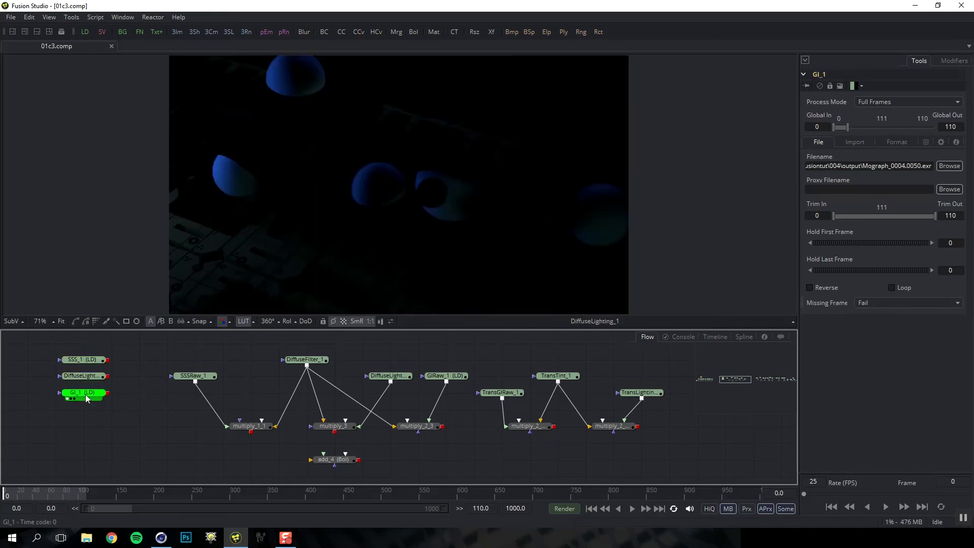
pyautogui.press('1')
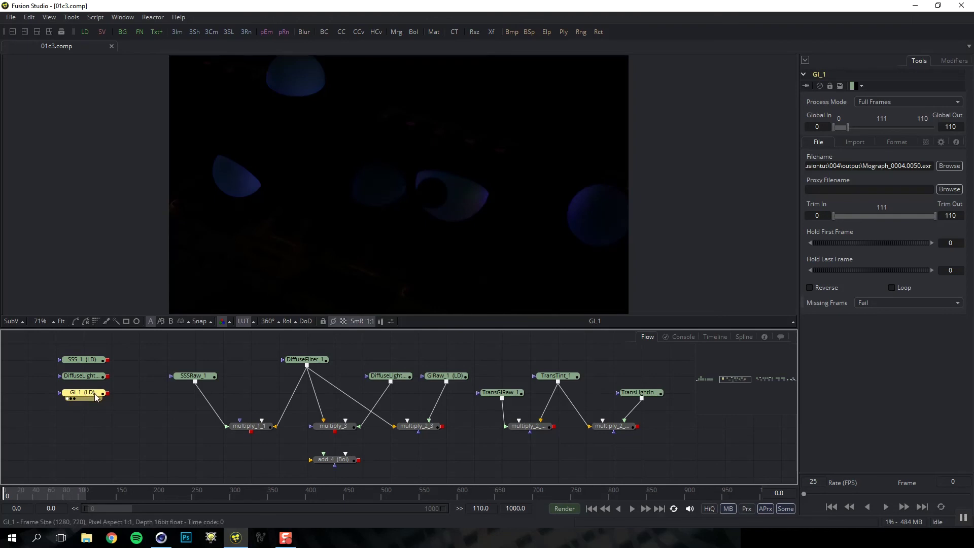
# View the raw passes SSSRaw_1, DiffuseLightingRaw_1 and GIRaw_1, followed by the DiffuseFilter_1 pass
pyautogui.click(219, 361)
pyautogui.moveTo(242, 370); pyautogui.dragTo(204, 377)
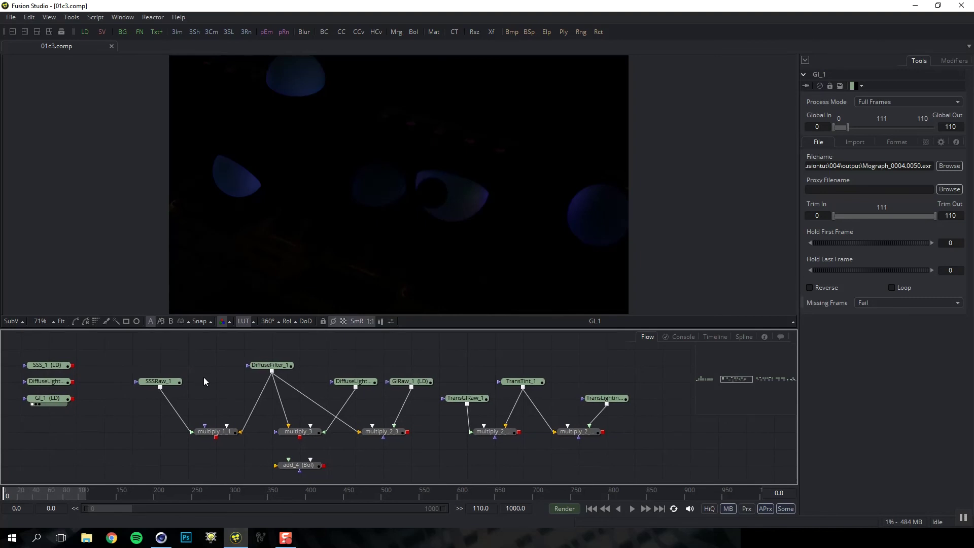
pyautogui.click(165, 385)
pyautogui.press('1')
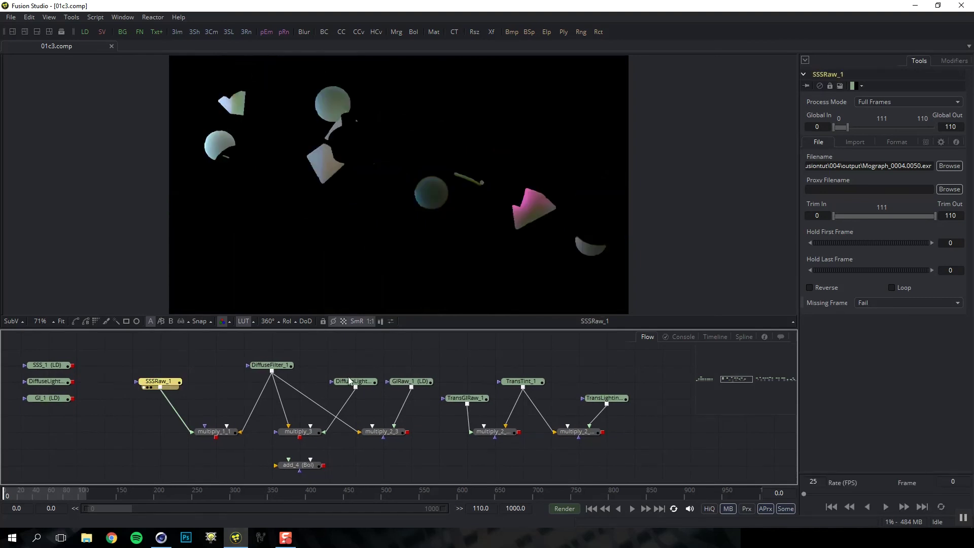
pyautogui.click(361, 384)
pyautogui.press('1')
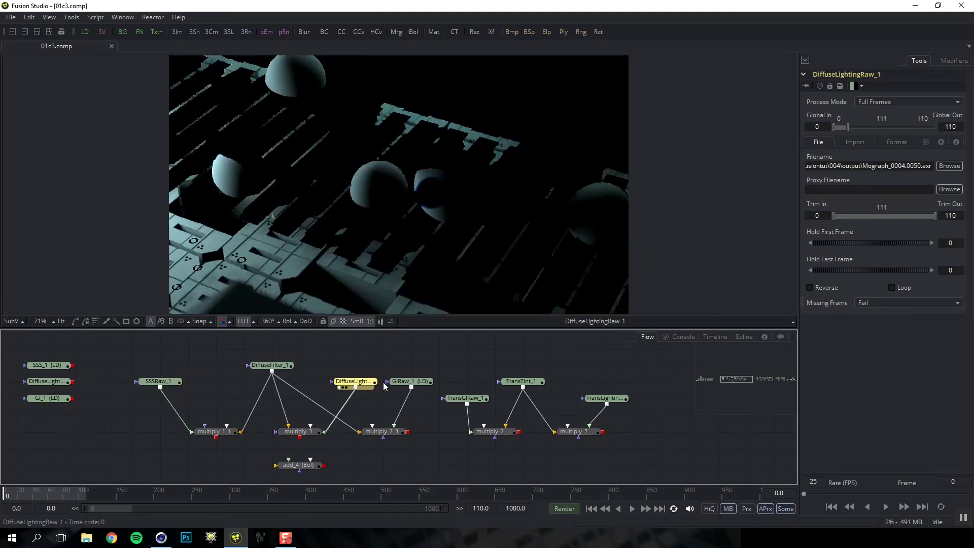
pyautogui.click(405, 385)
pyautogui.press('1')
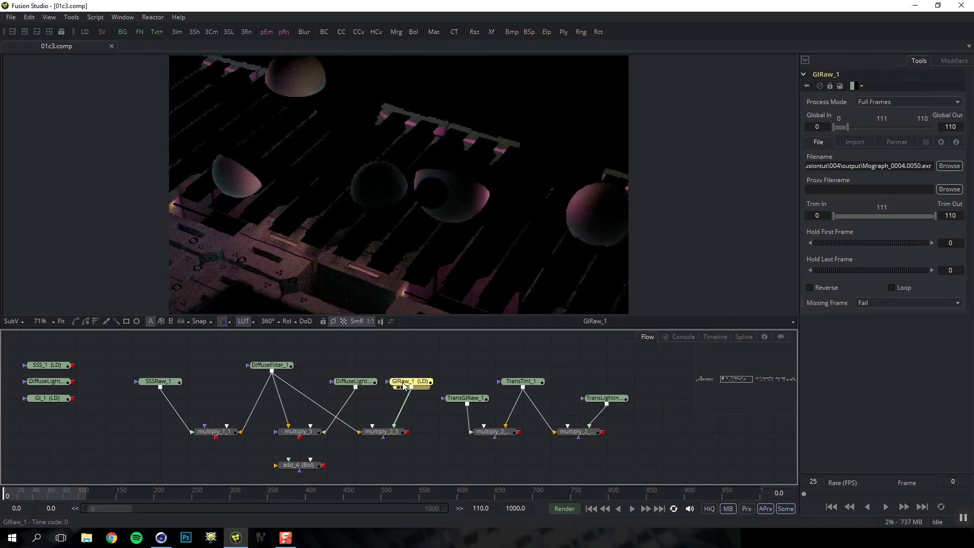
pyautogui.click(281, 367)
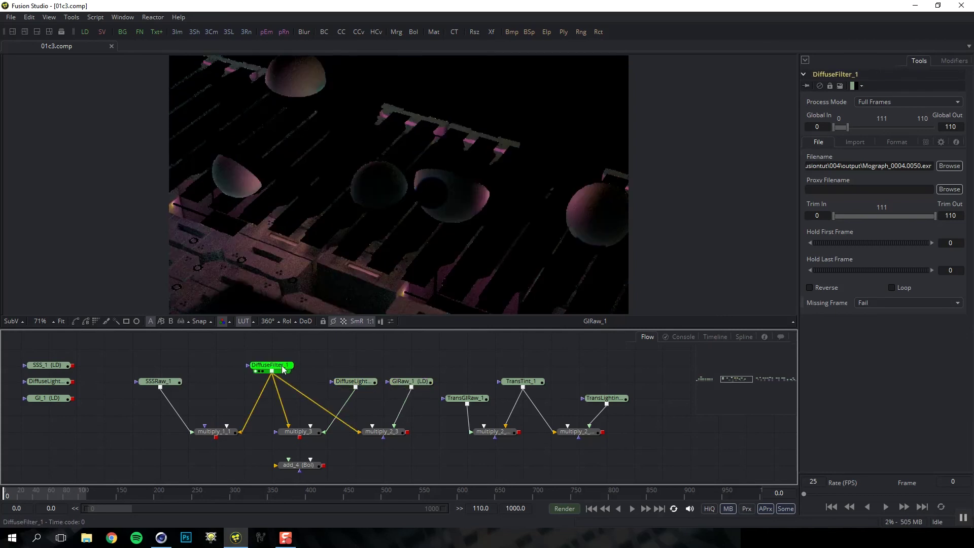
pyautogui.press('1')
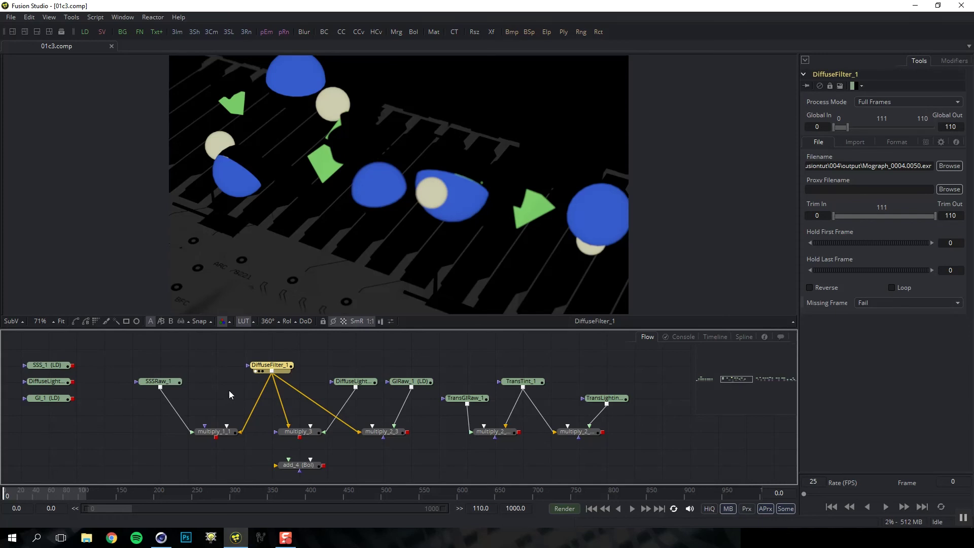
# View SSSRaw_1, DiffuseFilter_1 and their product multiply_1_1, and compare the product with the SSS_1 pass
pyautogui.click(166, 385)
pyautogui.press('1')
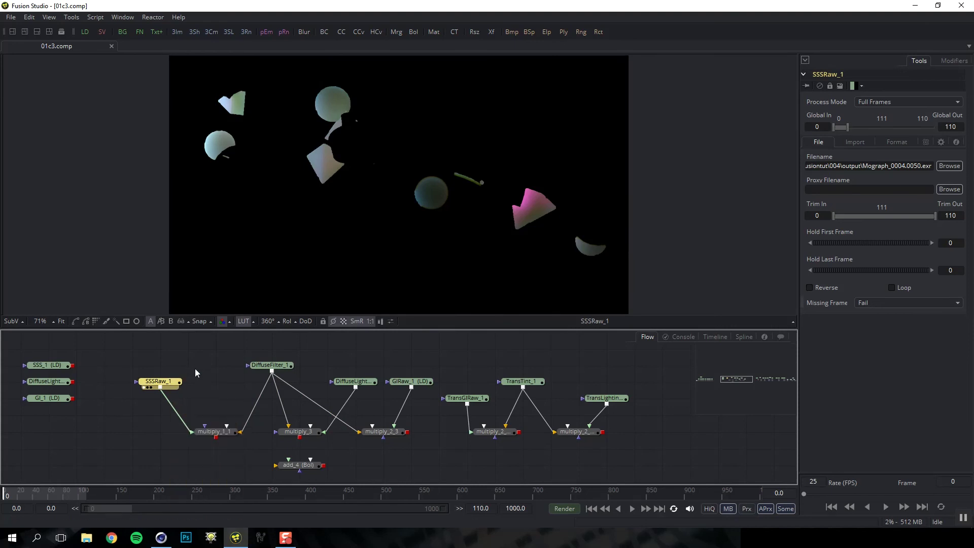
pyautogui.click(277, 367)
pyautogui.press('1')
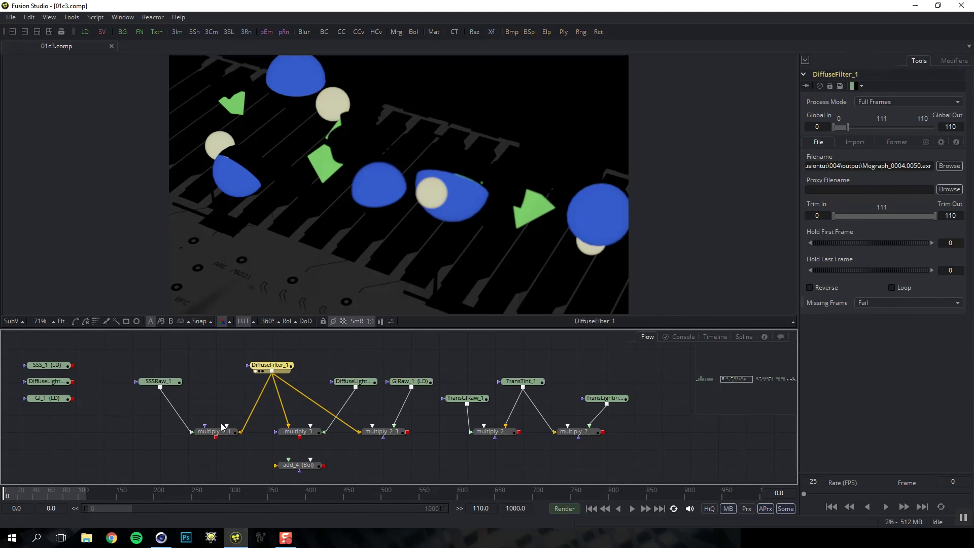
pyautogui.click(221, 435)
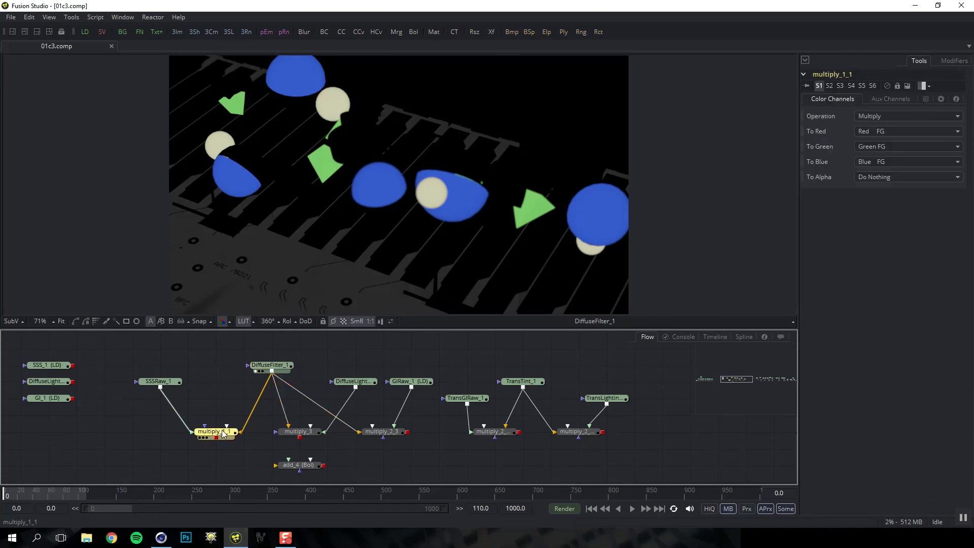
pyautogui.press('1')
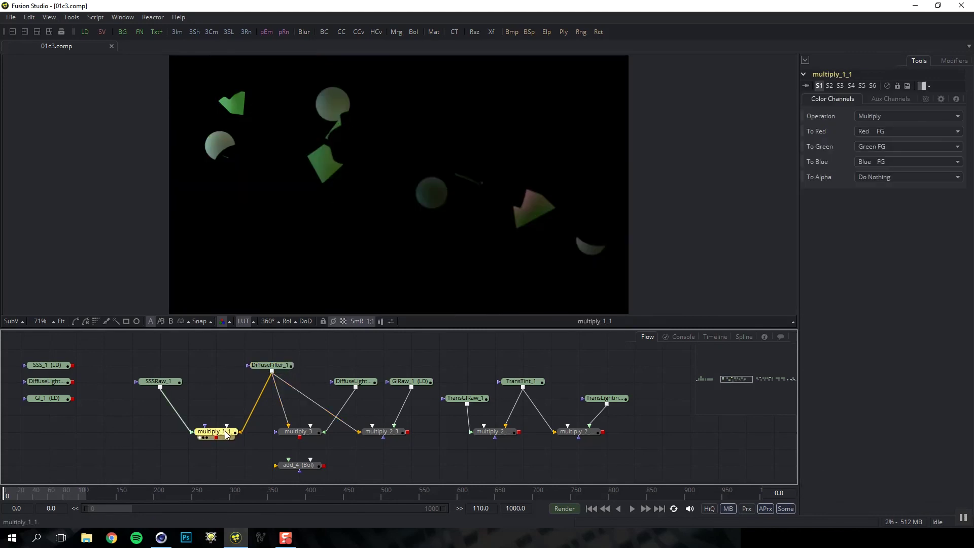
pyautogui.click(56, 366)
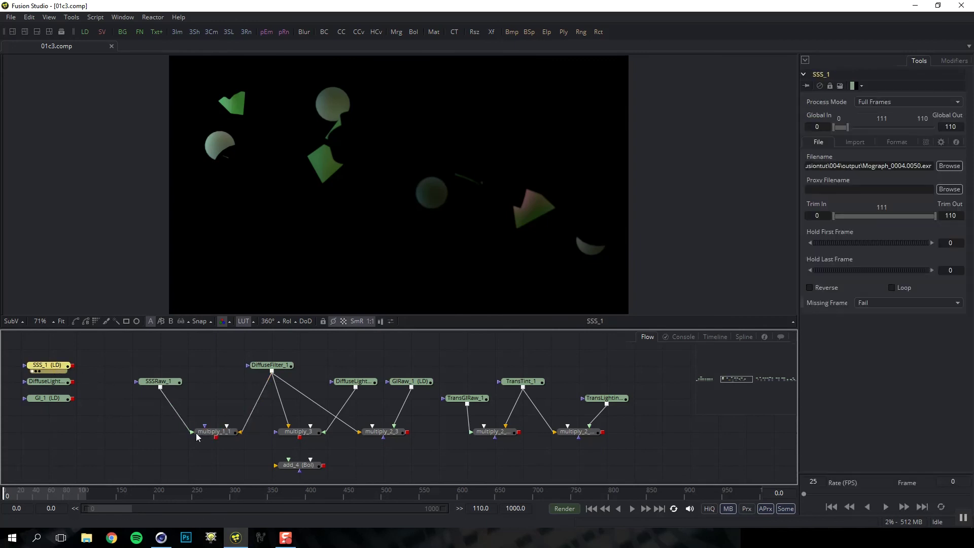
pyautogui.click(213, 432)
pyautogui.click(49, 367)
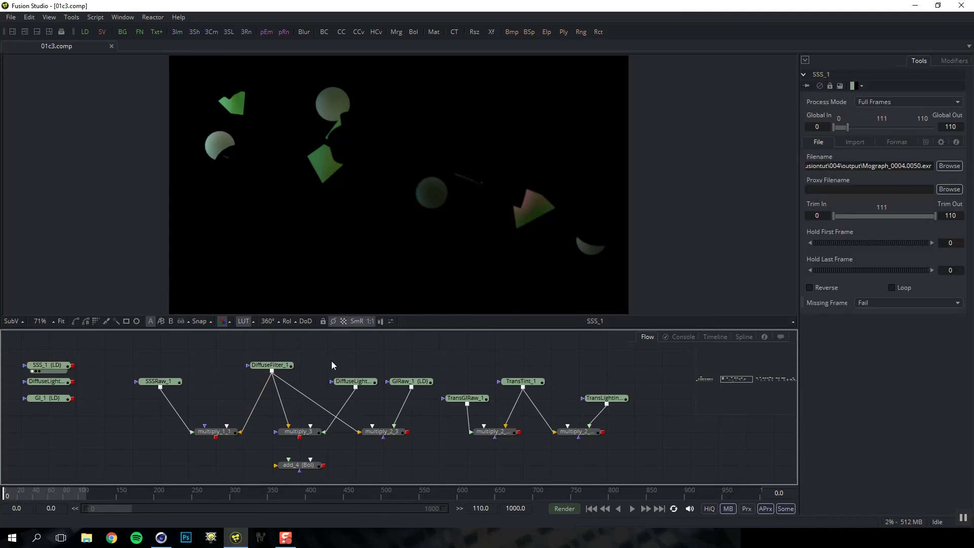
# View DiffuseLightingRaw_1, DiffuseFilter_1 and the multiply_3 node that combines them
pyautogui.click(355, 382)
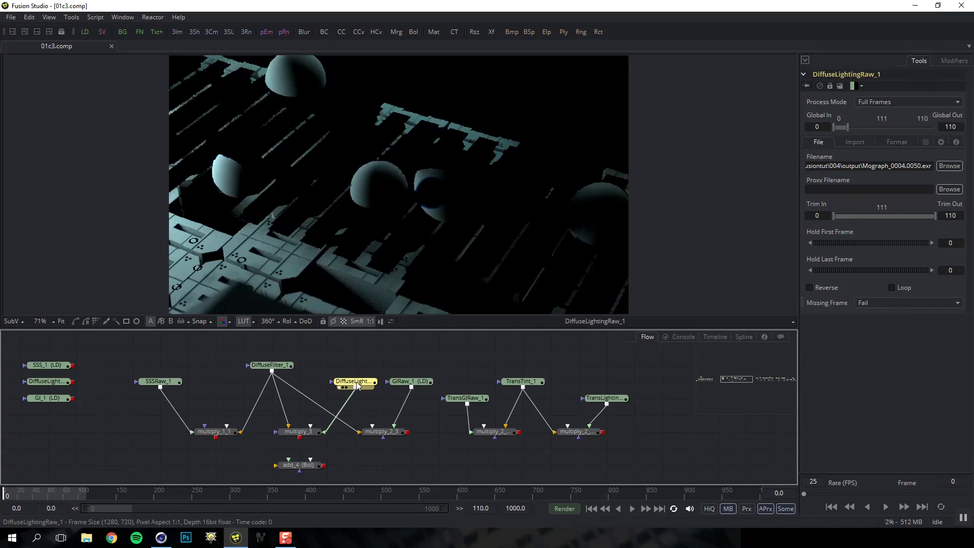
pyautogui.click(275, 365)
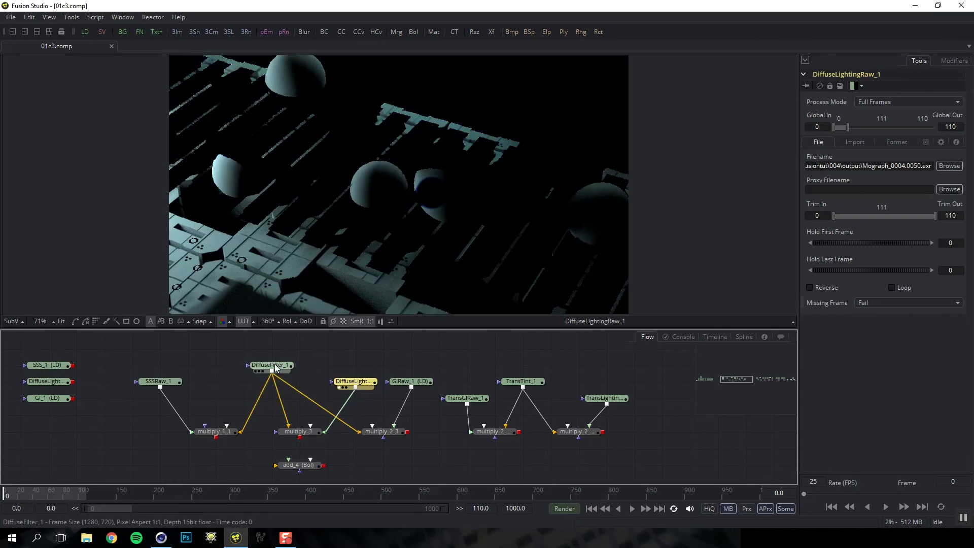
pyautogui.press('1')
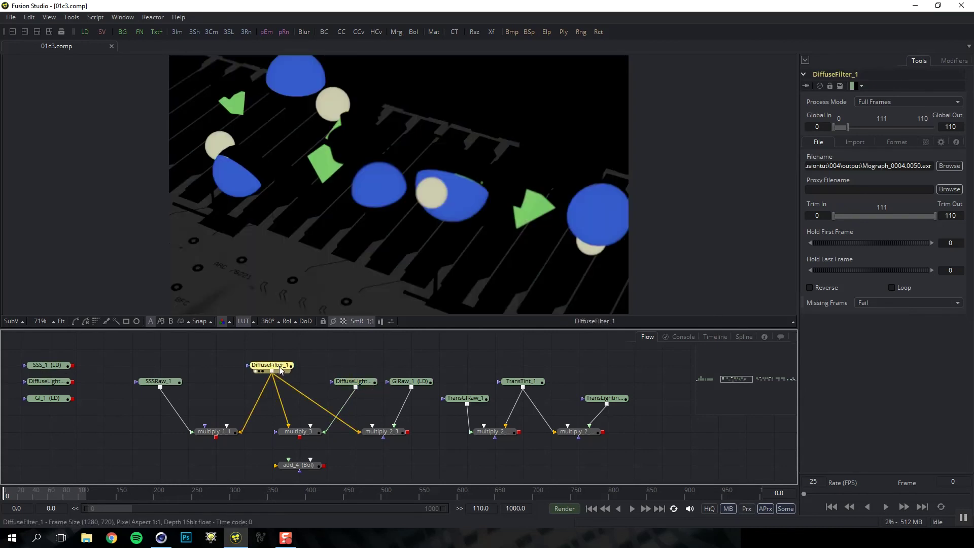
pyautogui.click(307, 433)
pyautogui.press('1')
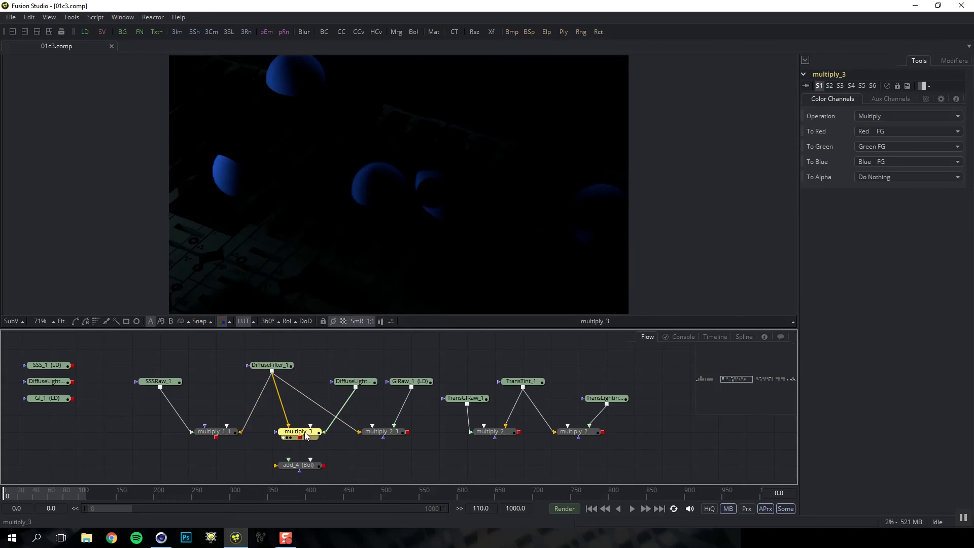
# View GIRaw_1, DiffuseFilter_1 and the multiply_2_3 node that combines them
pyautogui.click(404, 382)
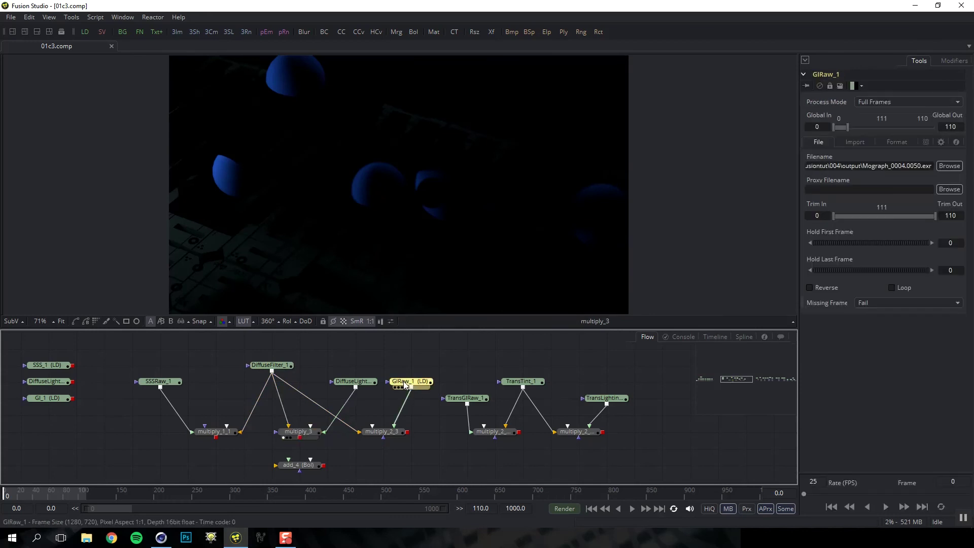
pyautogui.press('1')
pyautogui.click(276, 367)
pyautogui.press('1')
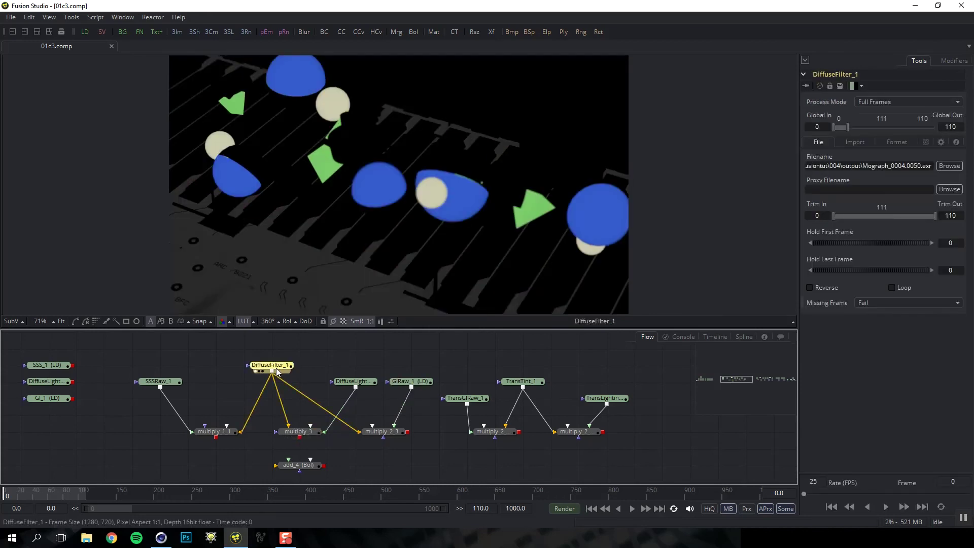
pyautogui.click(384, 432)
pyautogui.press('1')
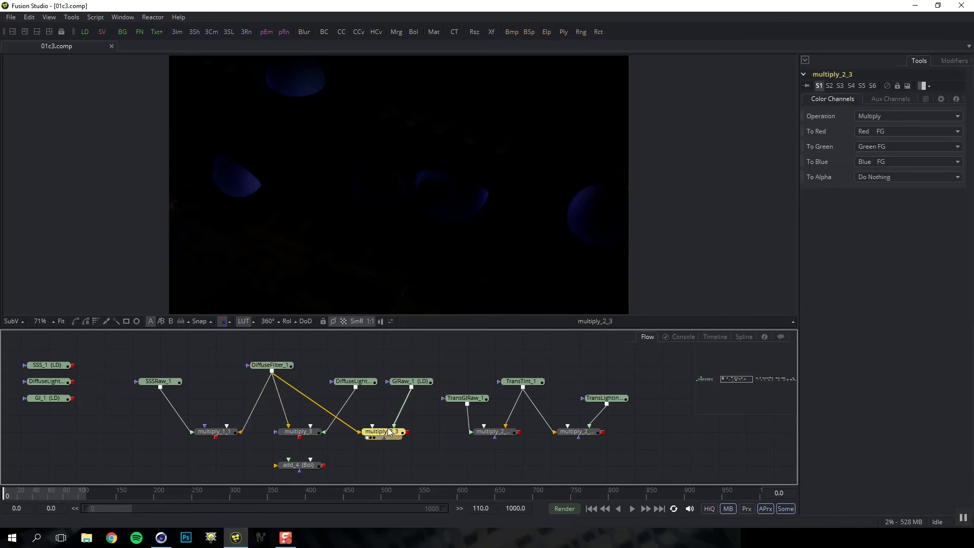
# Compare the multiply_3 result with the DiffuseLighting_1 pass in the viewer
pyautogui.click(309, 432)
pyautogui.press('1')
pyautogui.click(59, 386)
pyautogui.press('1')
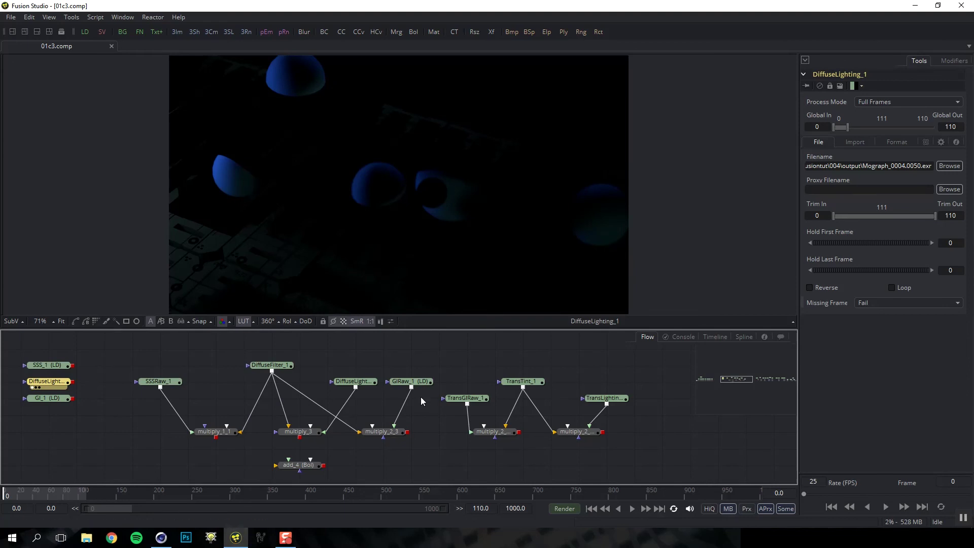
# Compare the multiply_2_3 result with the GI_1 pass in the viewer
pyautogui.click(389, 434)
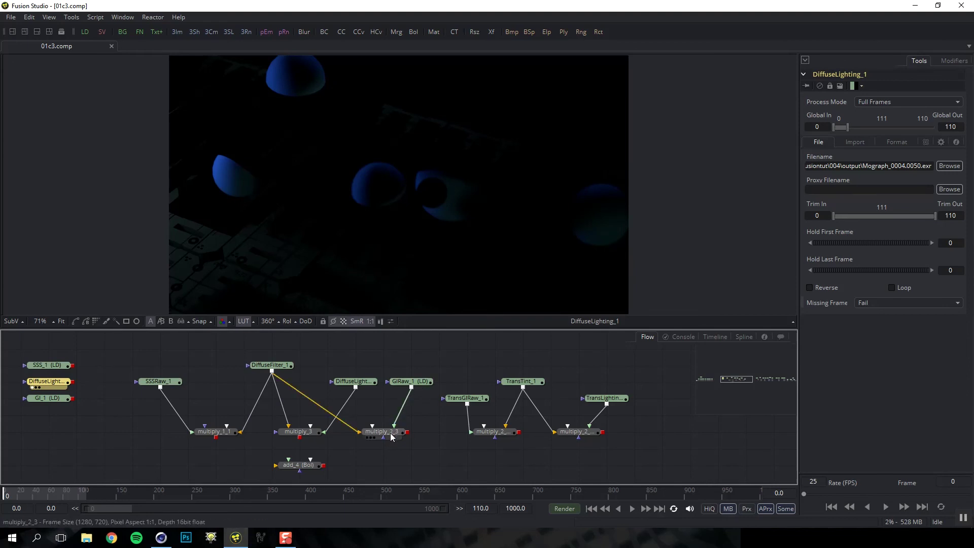
pyautogui.press('1')
pyautogui.click(48, 397)
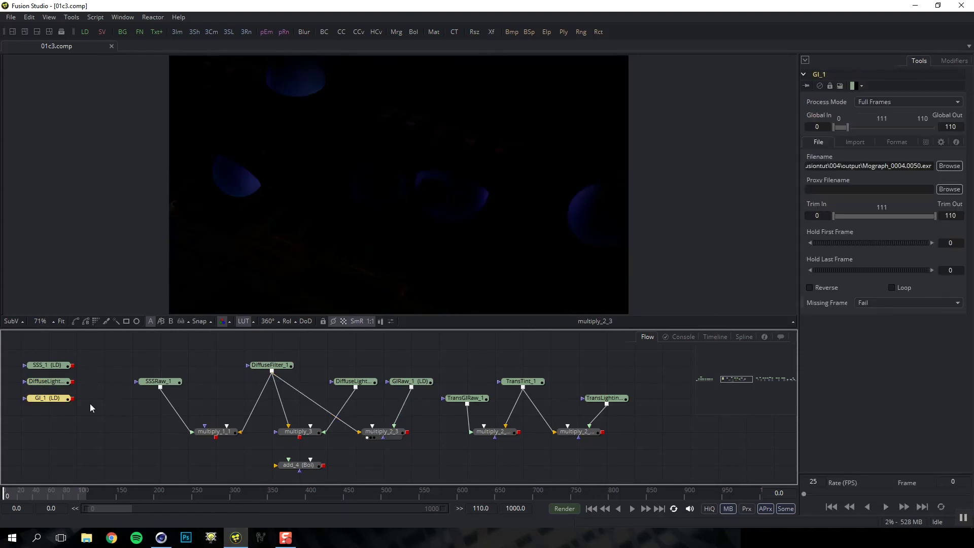
pyautogui.press('1')
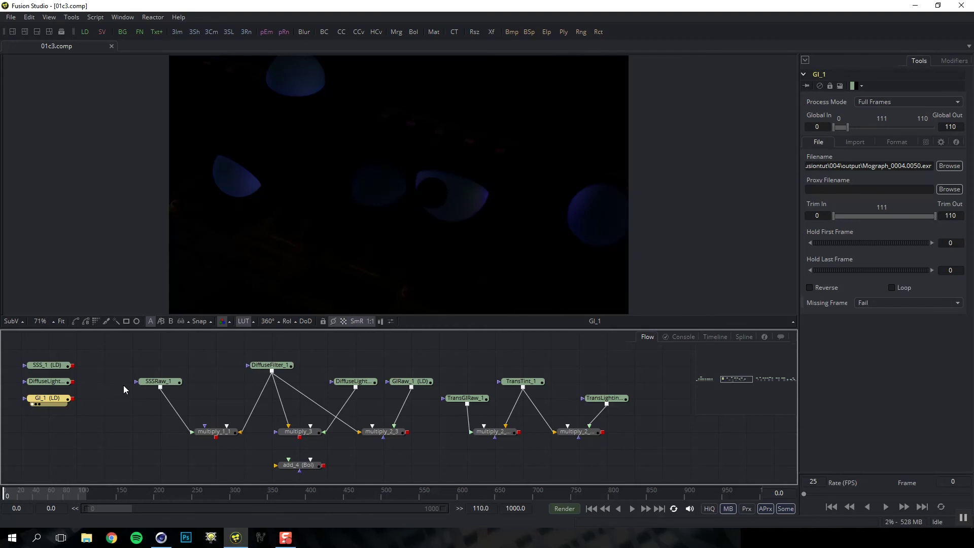
# Switch to Cinema 4D and examine the blue RS Material's diffuse and back-lighting/translucency settings, closing the material afterward
pyautogui.click(166, 539)
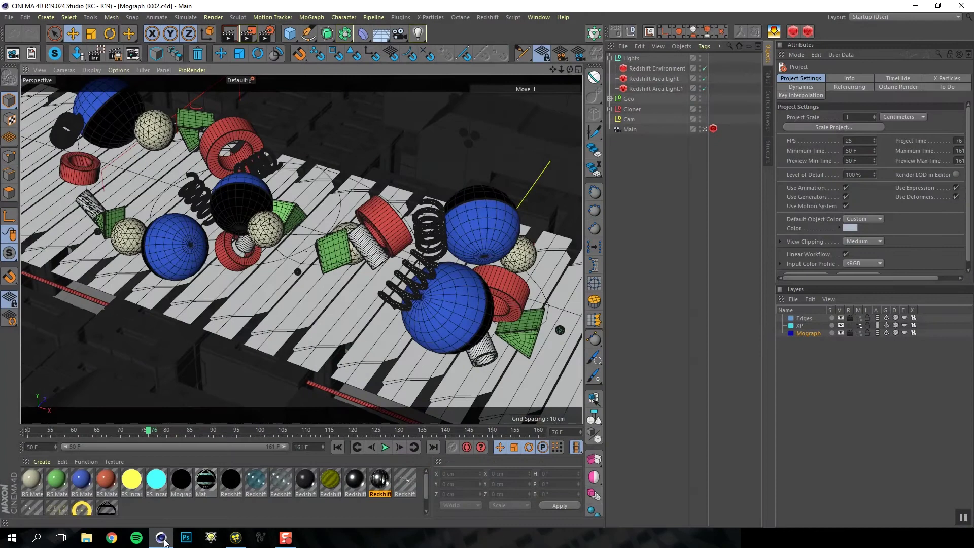
pyautogui.click(82, 482)
pyautogui.doubleClick(82, 484)
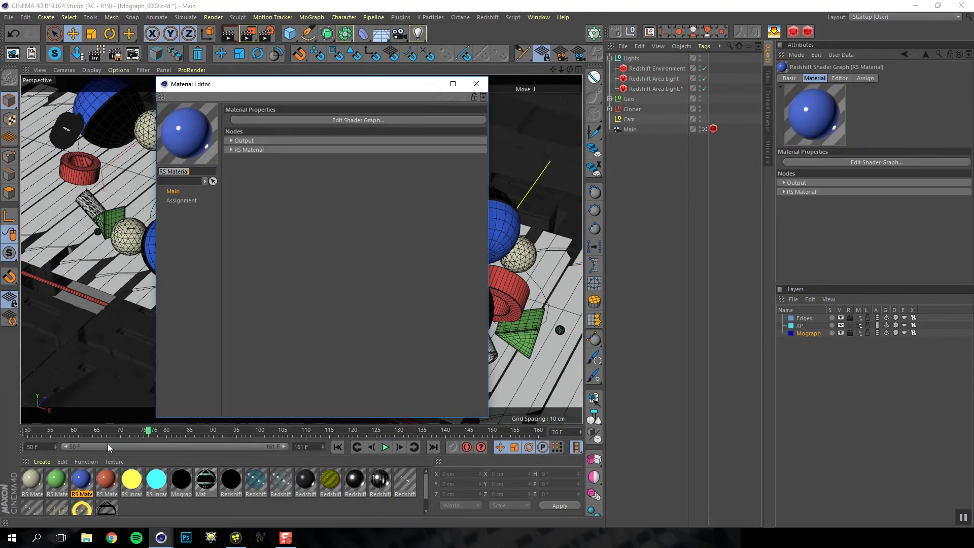
pyautogui.click(232, 150)
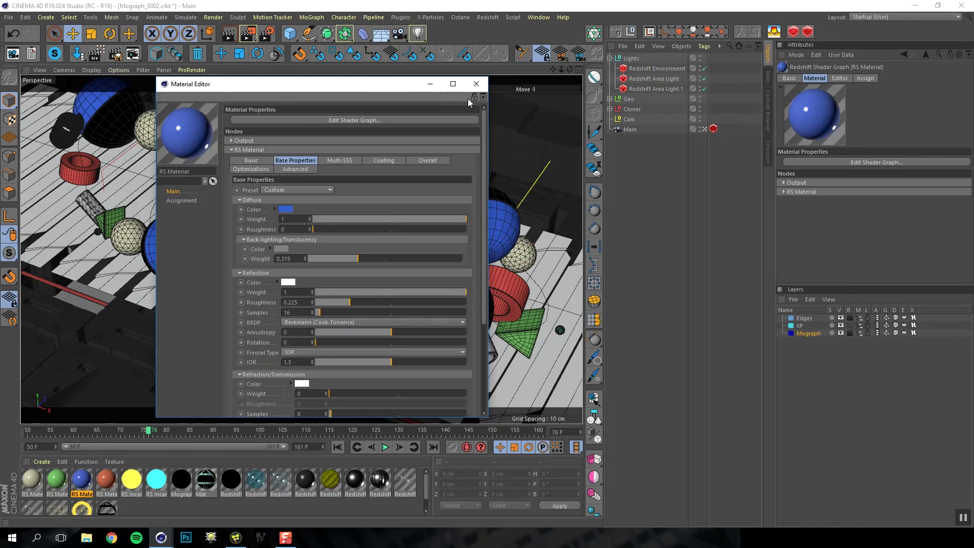
pyautogui.click(476, 85)
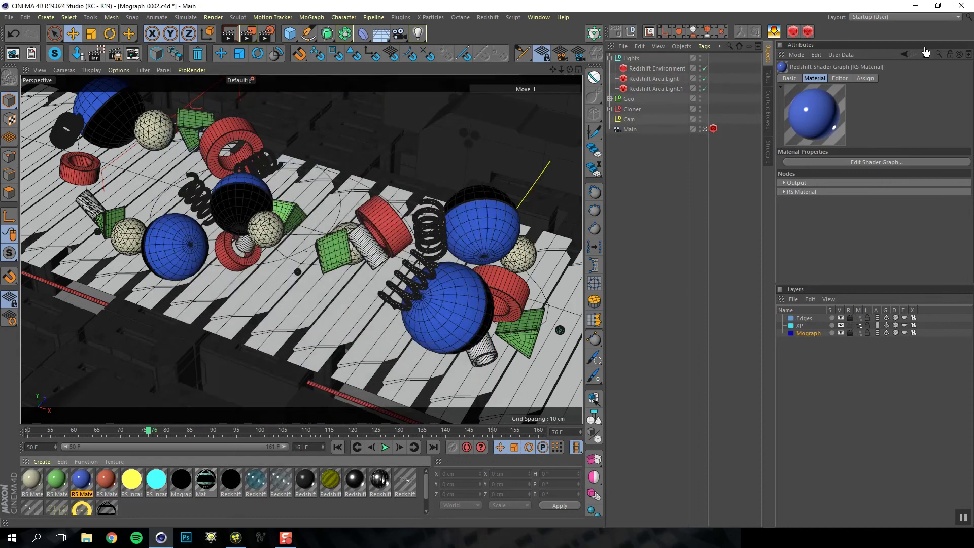
# Return to Fusion and view the DiffuseLighting_1 and GI_1 passes again
pyautogui.hotkey('alt', 'Tab')
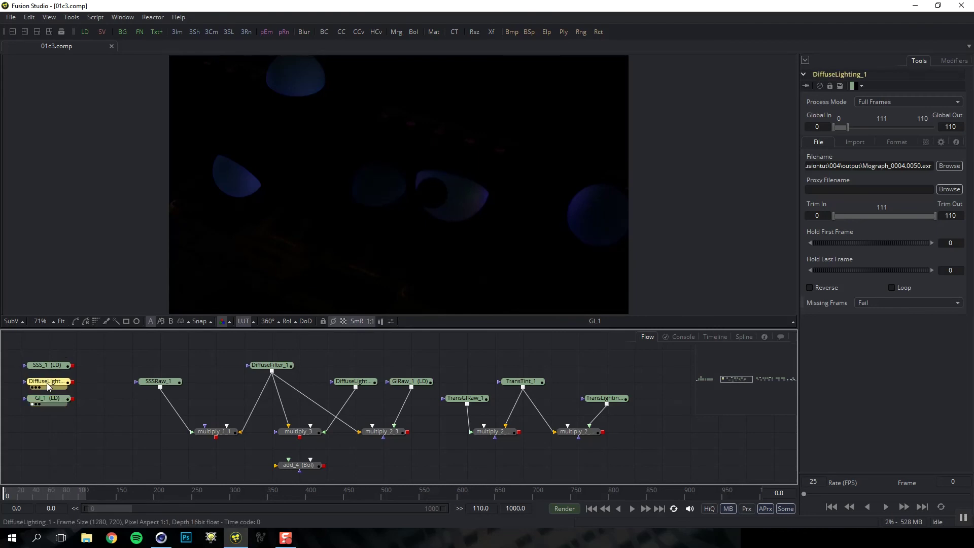
pyautogui.press('1')
pyautogui.press('1')
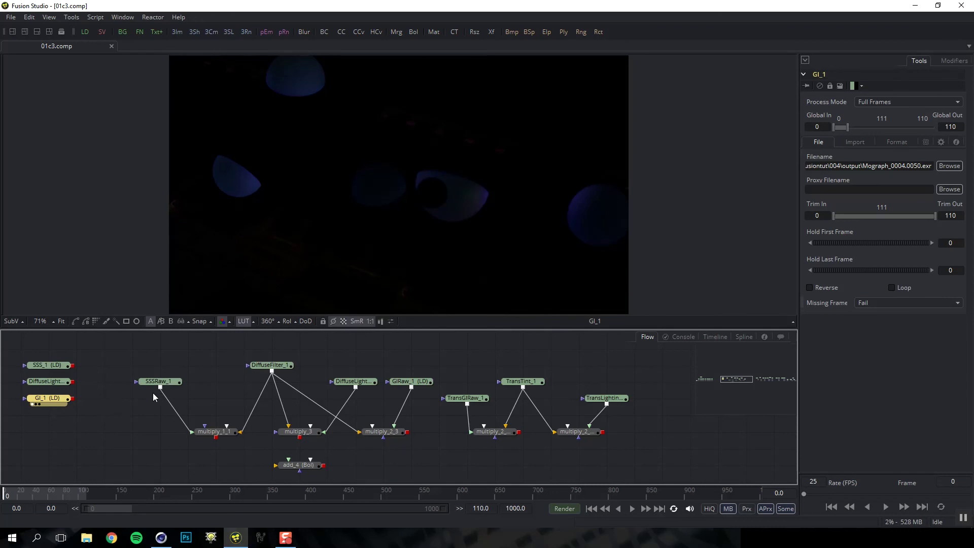
# View the TransGIRaw_1, TransLightingRaw_1 and TransTint_1 passes one after another in the viewer
pyautogui.click(468, 400)
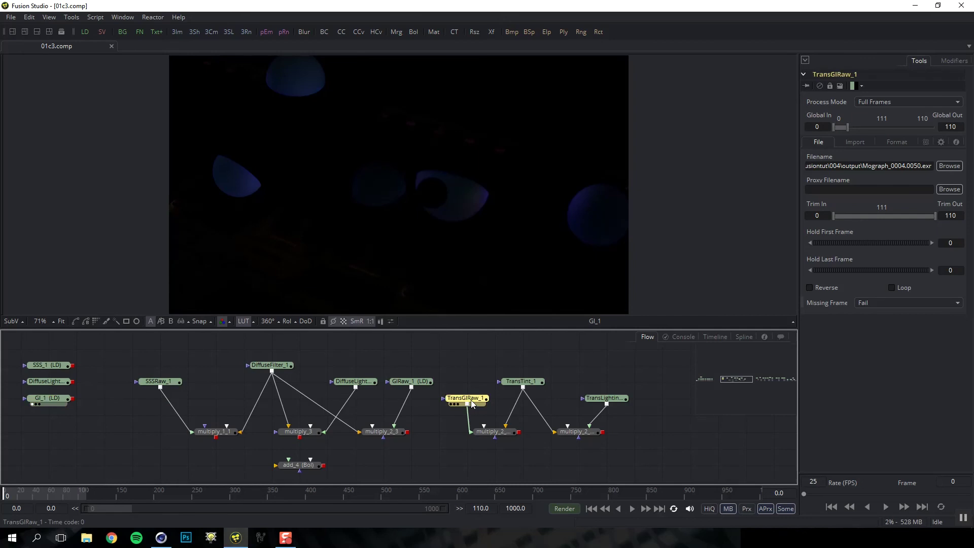
pyautogui.press('1')
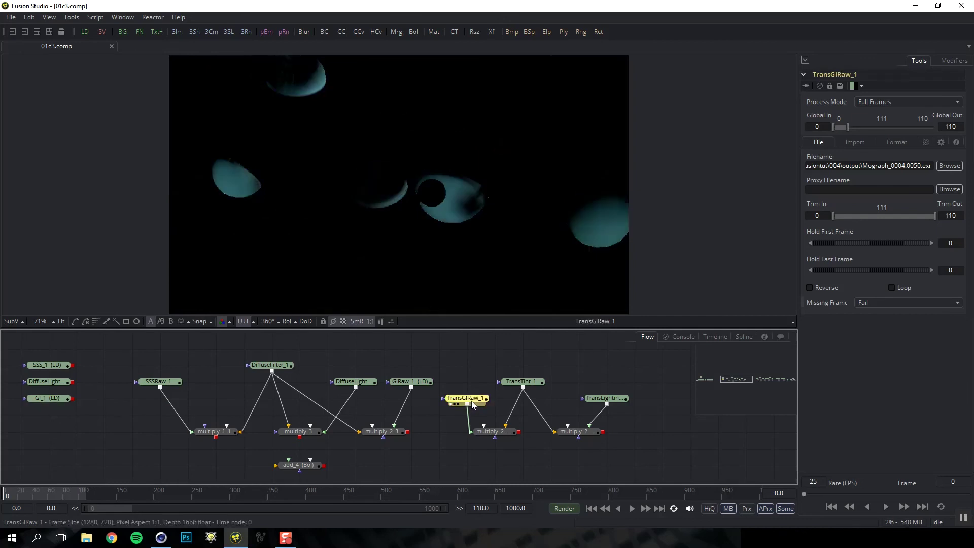
pyautogui.click(607, 400)
pyautogui.press('1')
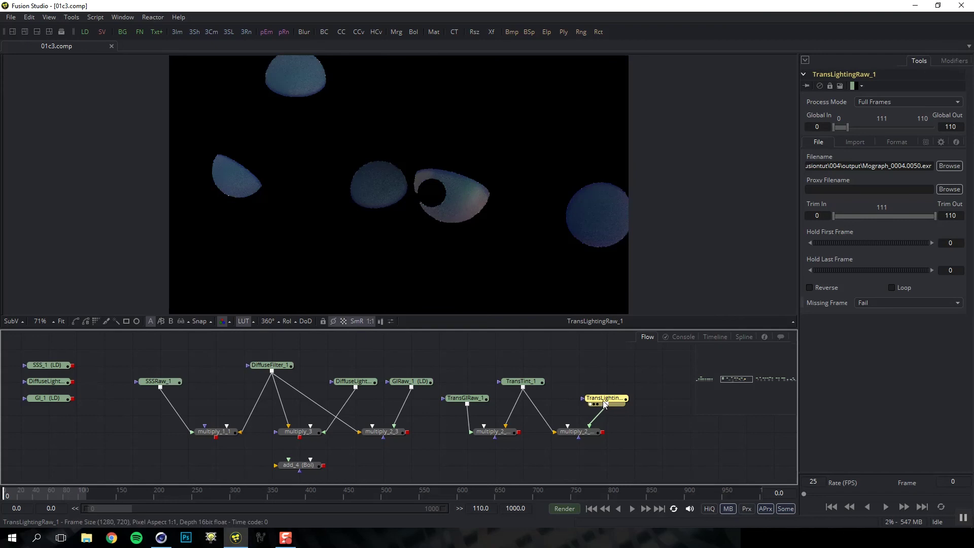
pyautogui.click(527, 384)
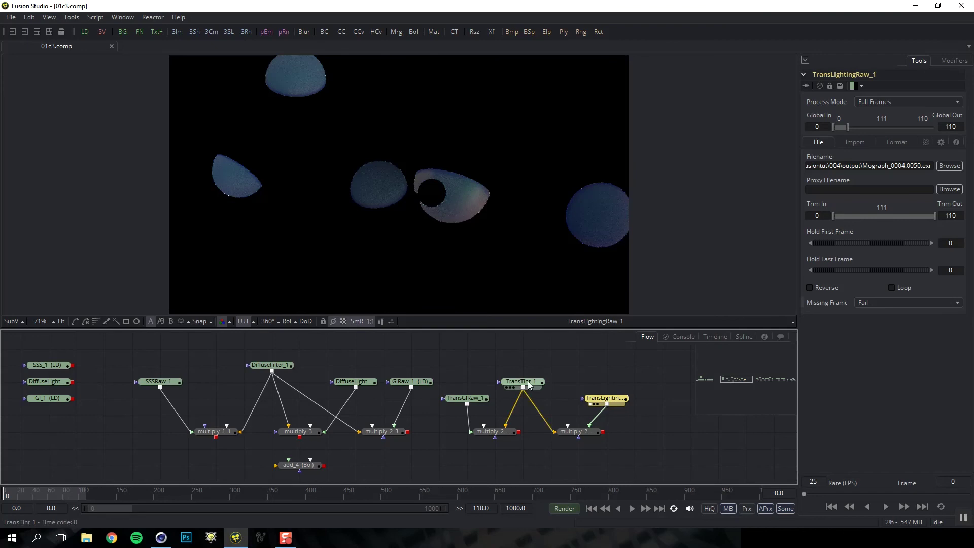
pyautogui.press('1')
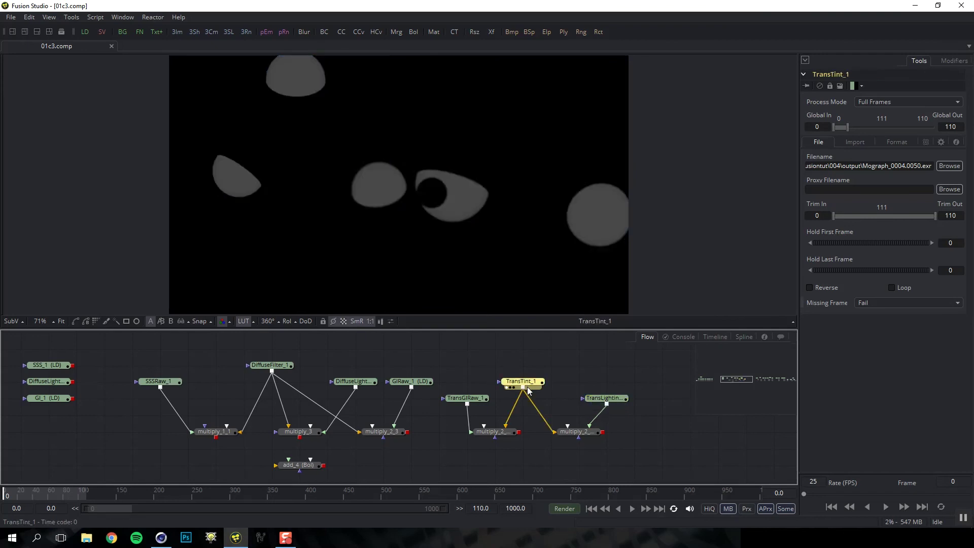
pyautogui.scroll(-1, 519, 378)
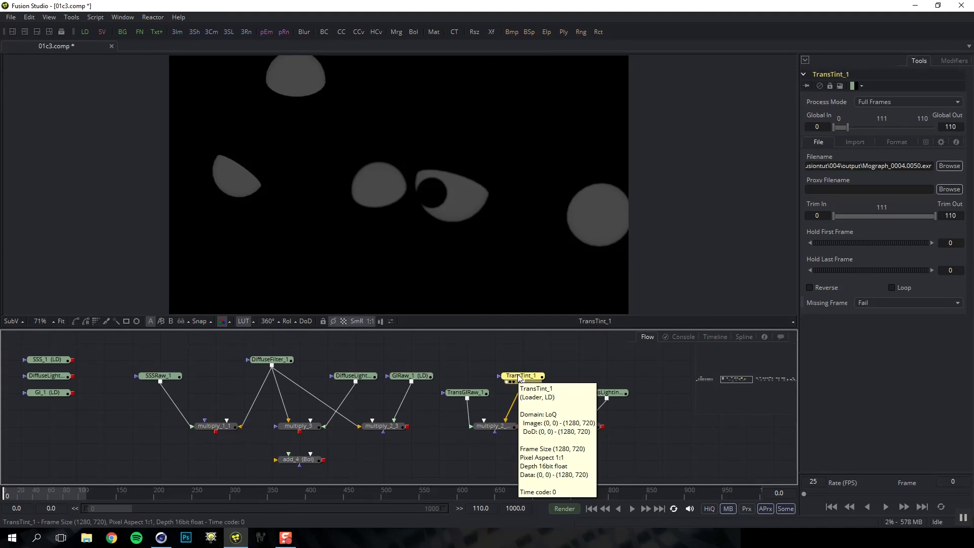
# View the multiply_2_1_1 result with the viewer gamma raised to brighten it, followed by the multiply_2_2_2 result
pyautogui.click(501, 429)
pyautogui.press('1')
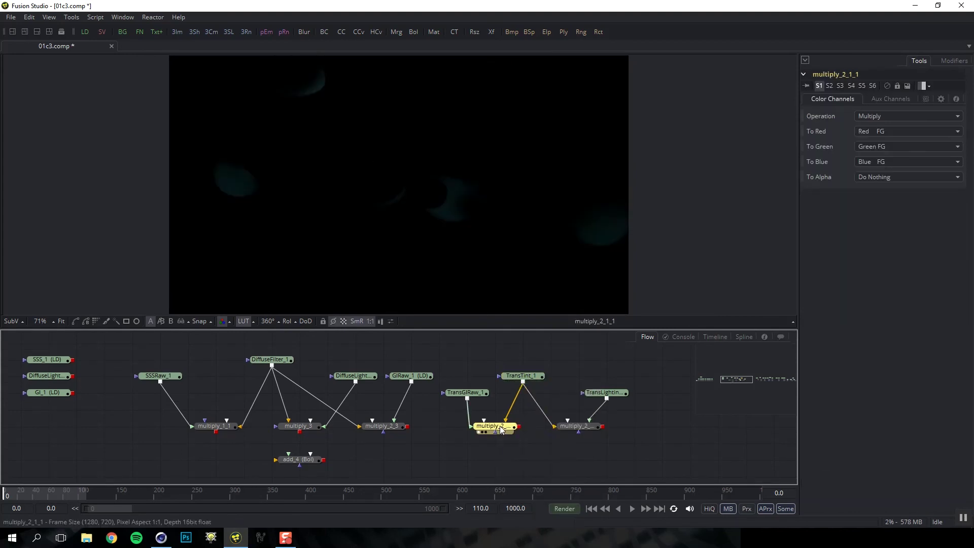
pyautogui.click(392, 320)
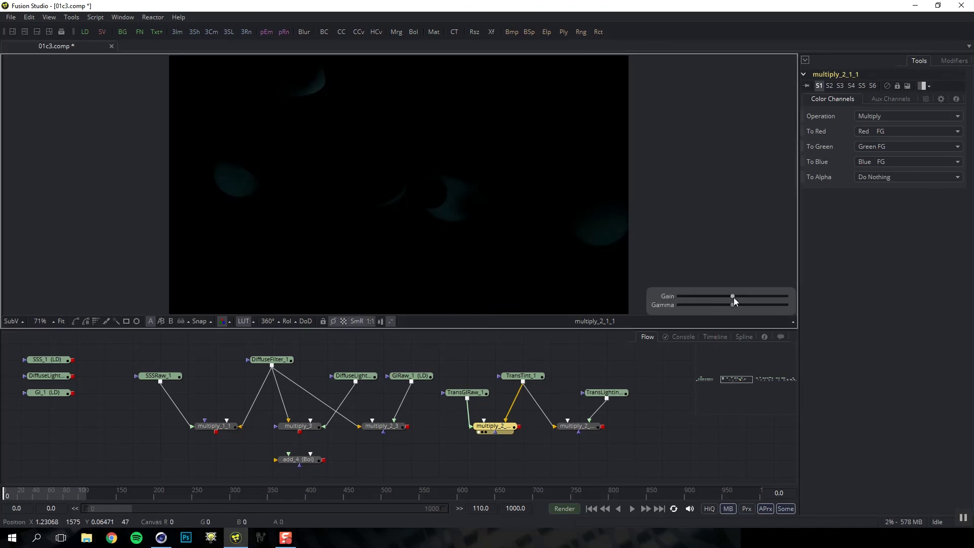
pyautogui.moveTo(734, 304); pyautogui.dragTo(746, 305)
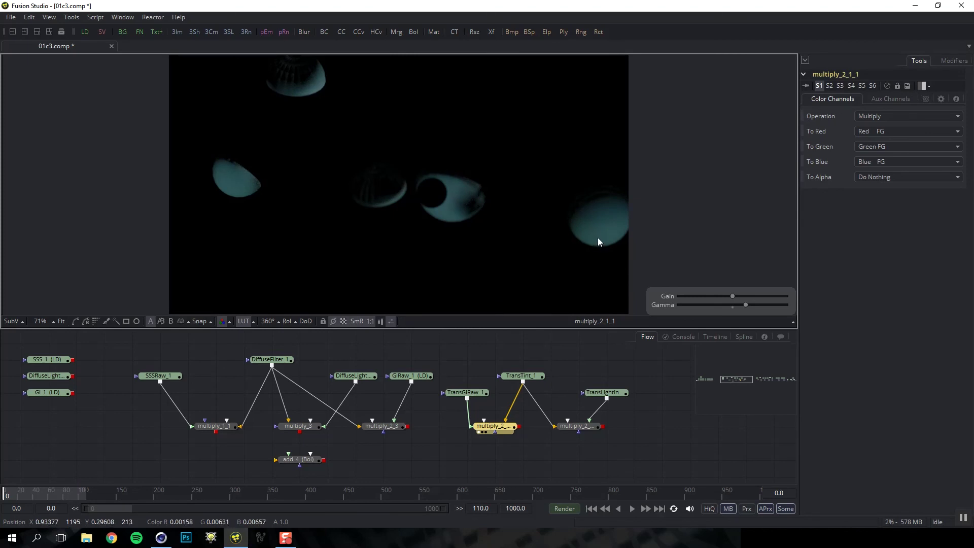
pyautogui.click(582, 430)
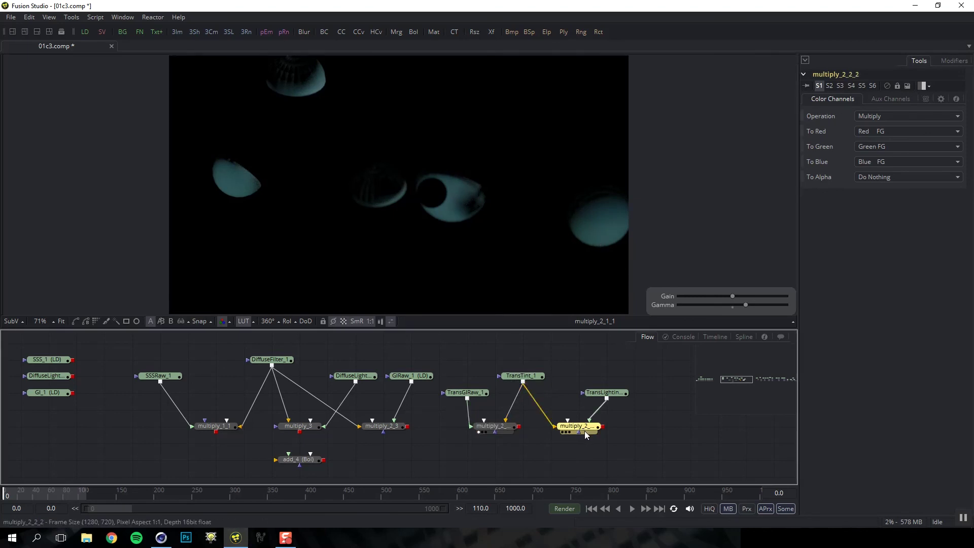
pyautogui.press('1')
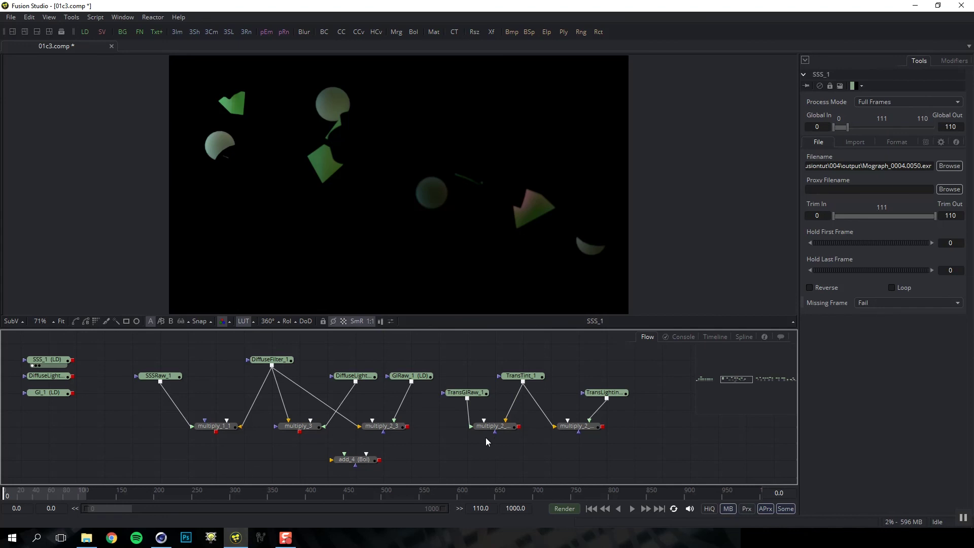
# Select the SSS_1, DiffuseLighting_1 and GI_1 loaders in turn to point out the non-raw passes
pyautogui.click(44, 361)
pyautogui.click(47, 376)
pyautogui.click(48, 397)
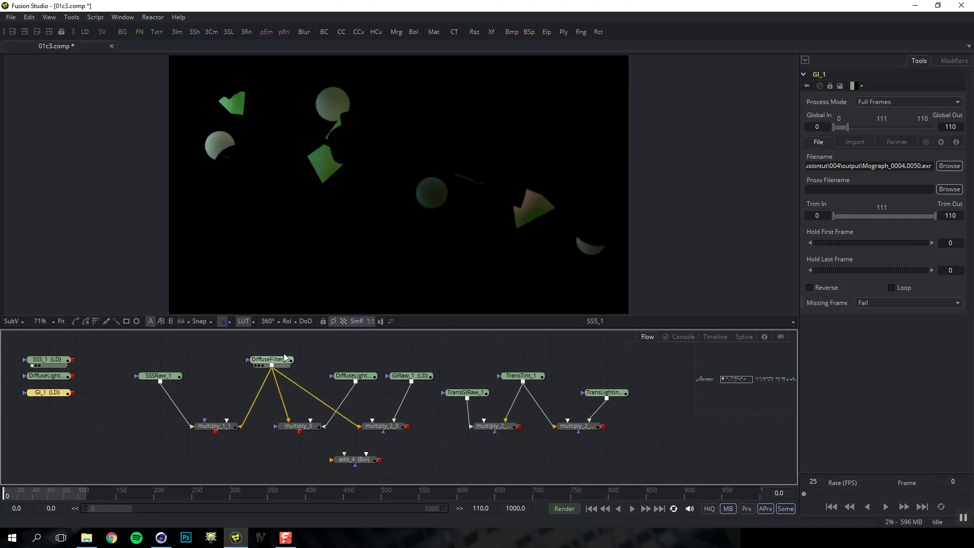
# In the full raw-pass network, follow the chain from multiply_1 and view the accumulated results of add_1, add_2 and add_3
pyautogui.moveTo(663, 379); pyautogui.dragTo(445, 390)
pyautogui.moveTo(575, 394); pyautogui.dragTo(301, 400)
pyautogui.moveTo(574, 375); pyautogui.dragTo(396, 359)
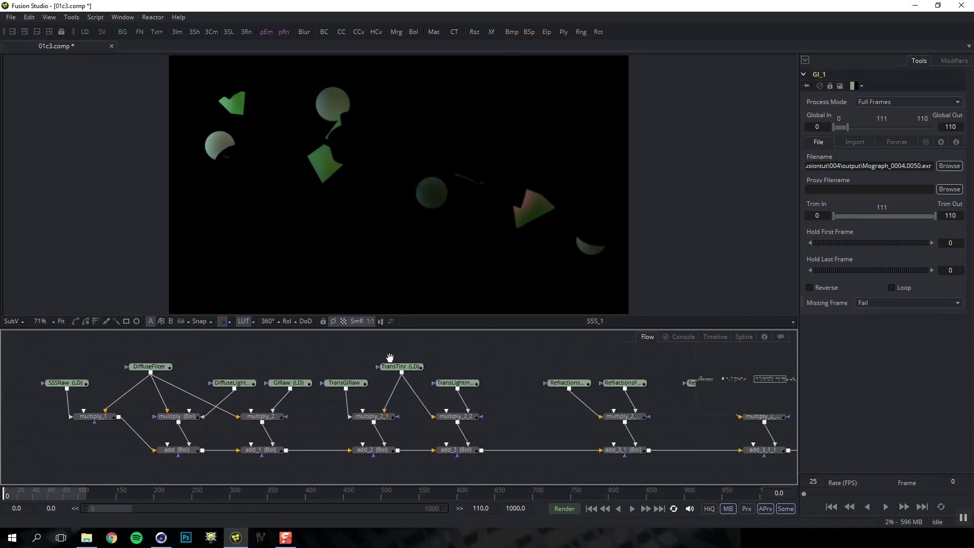
pyautogui.click(104, 416)
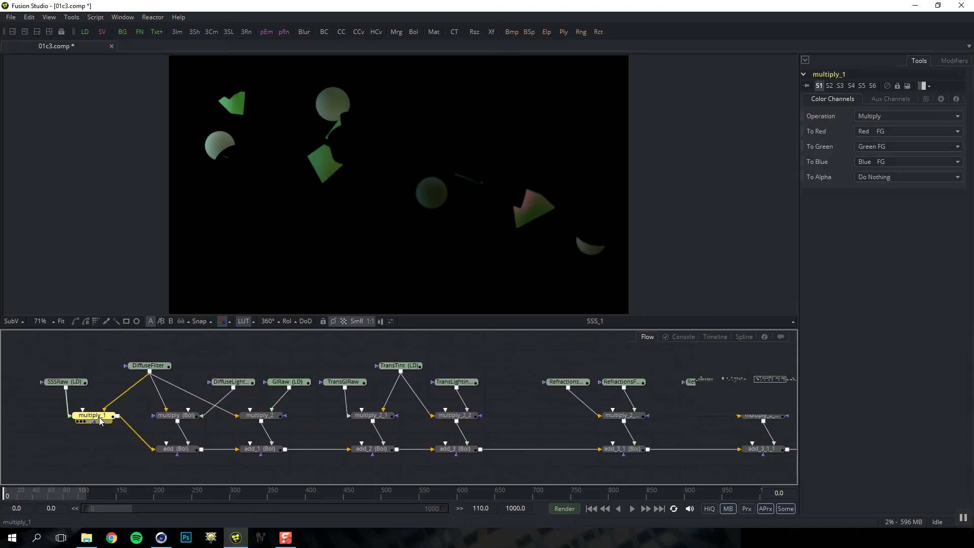
pyautogui.moveTo(325, 427); pyautogui.dragTo(298, 425)
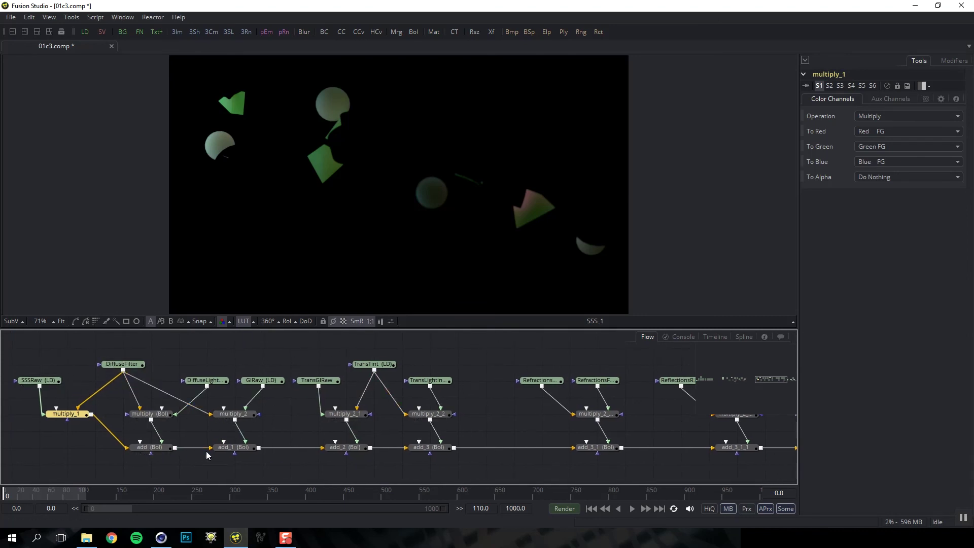
pyautogui.click(231, 449)
pyautogui.click(337, 448)
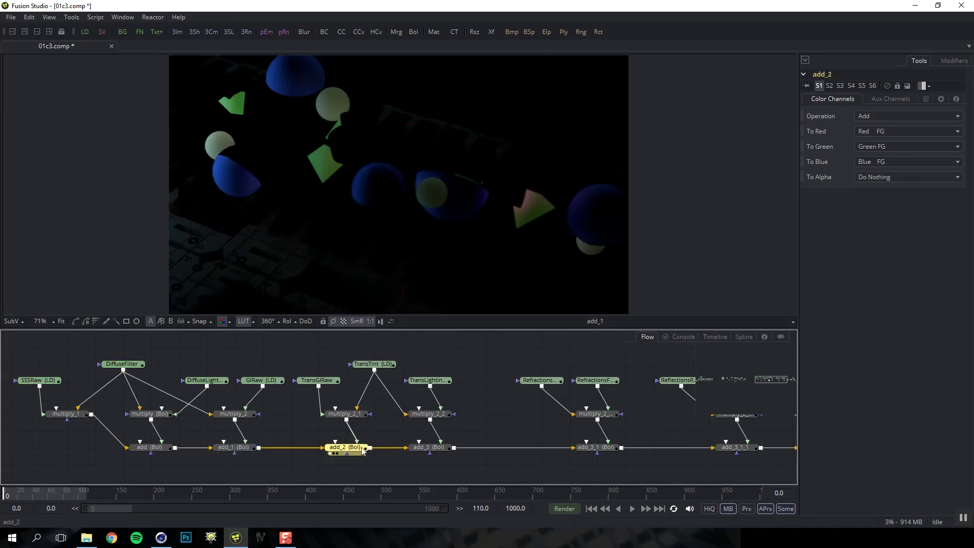
pyautogui.click(429, 447)
pyautogui.moveTo(499, 425); pyautogui.dragTo(328, 425)
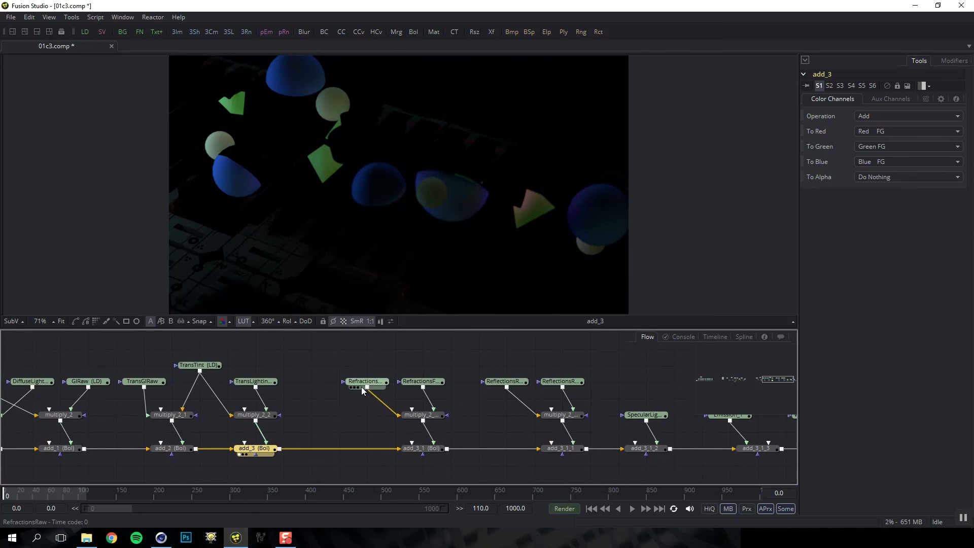
# View the RefractionsRaw and RefractionsFilter passes and their multiplied result, multiply_2_2_1
pyautogui.click(373, 386)
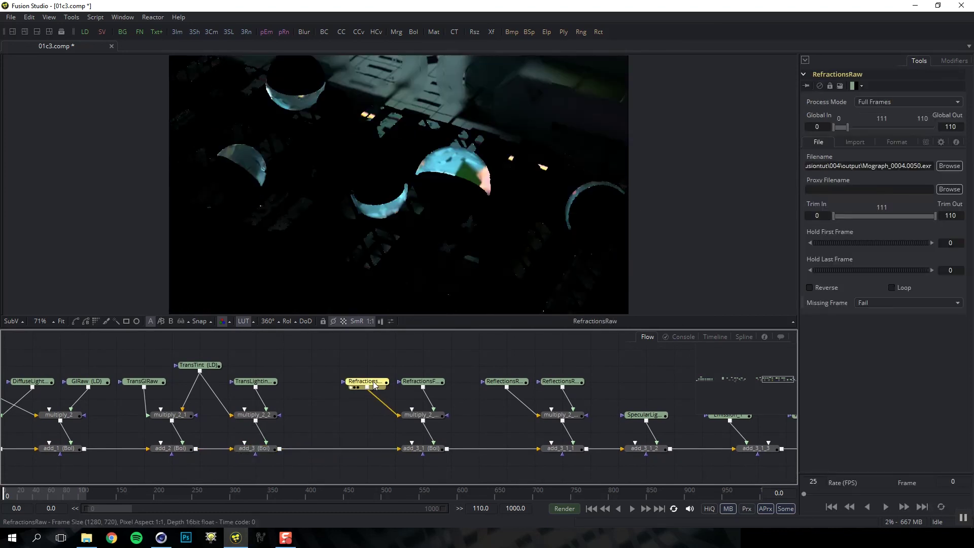
pyautogui.click(412, 386)
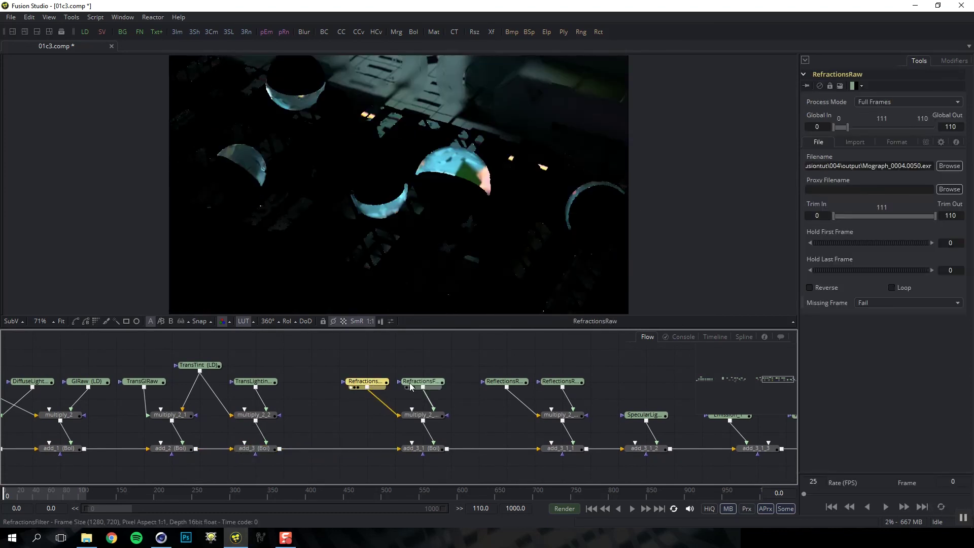
pyautogui.press('1')
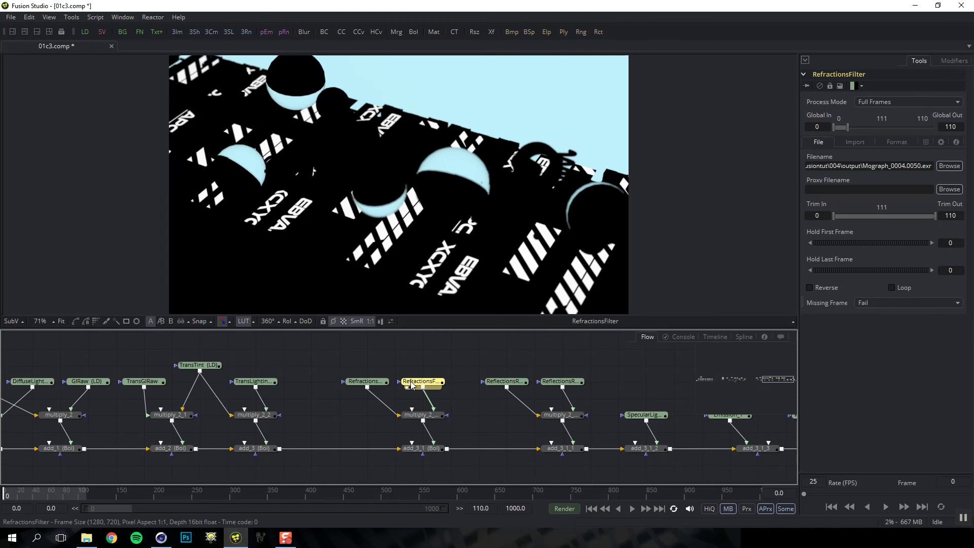
pyautogui.click(420, 418)
pyautogui.press('1')
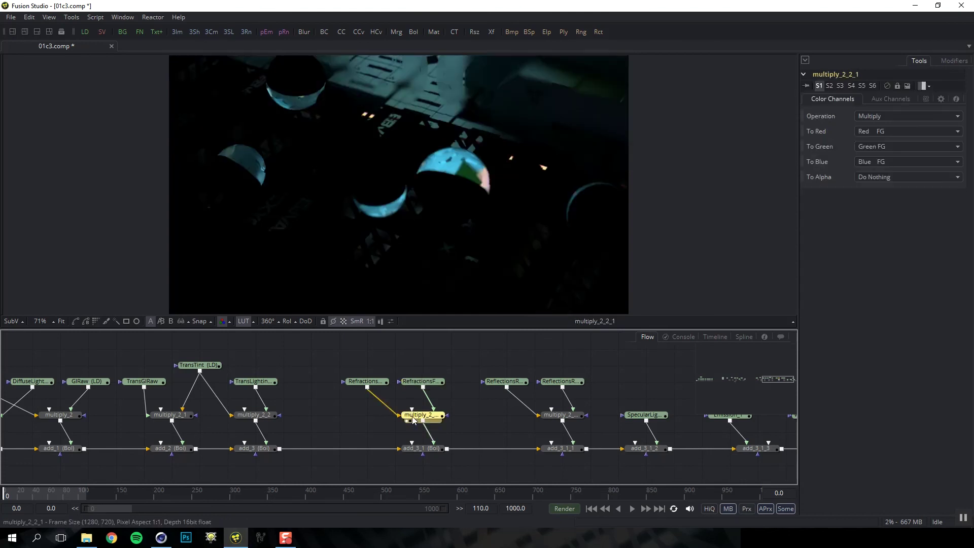
# View the ReflectionsRaw and ReflectionsRaw_1 passes and their multiplied result, multiply_2_2_1_1
pyautogui.click(494, 393)
pyautogui.press('1')
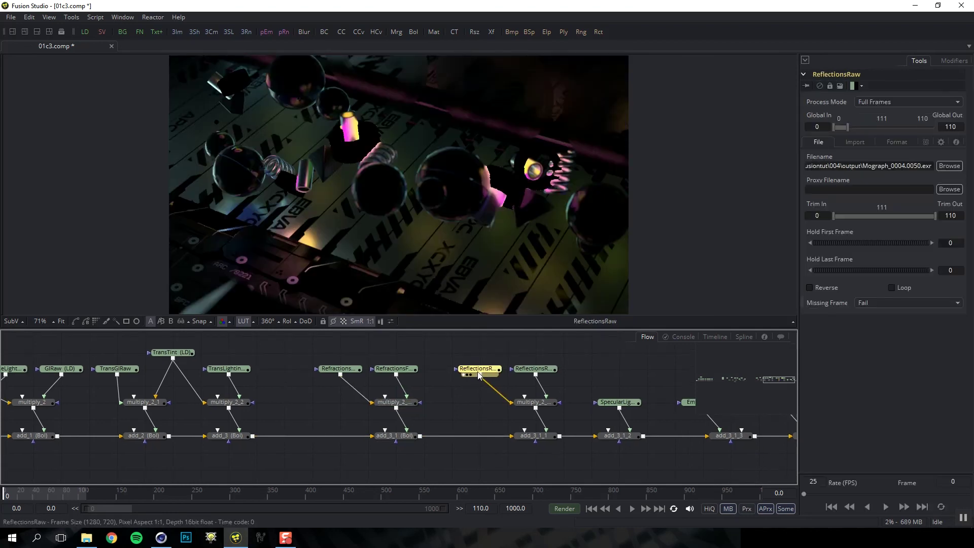
pyautogui.click(546, 374)
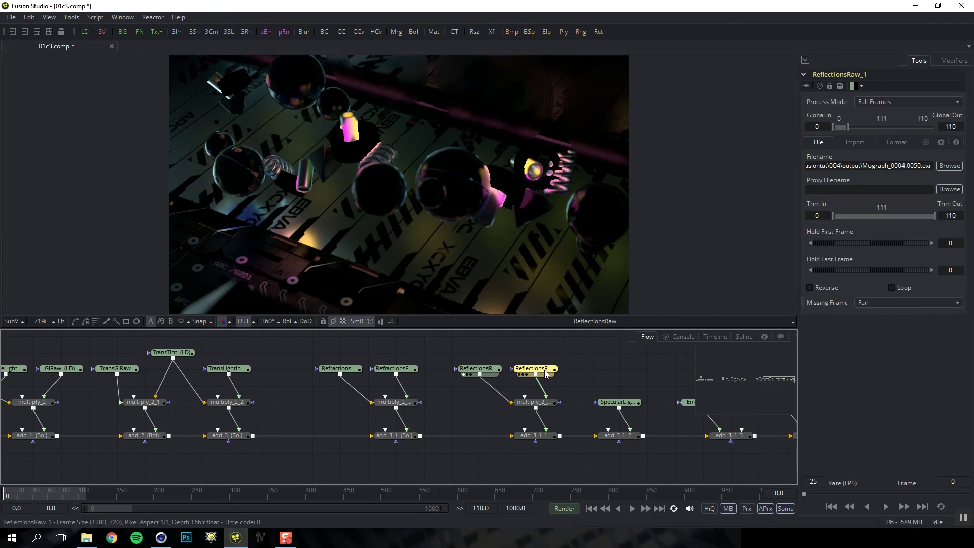
pyautogui.press('1')
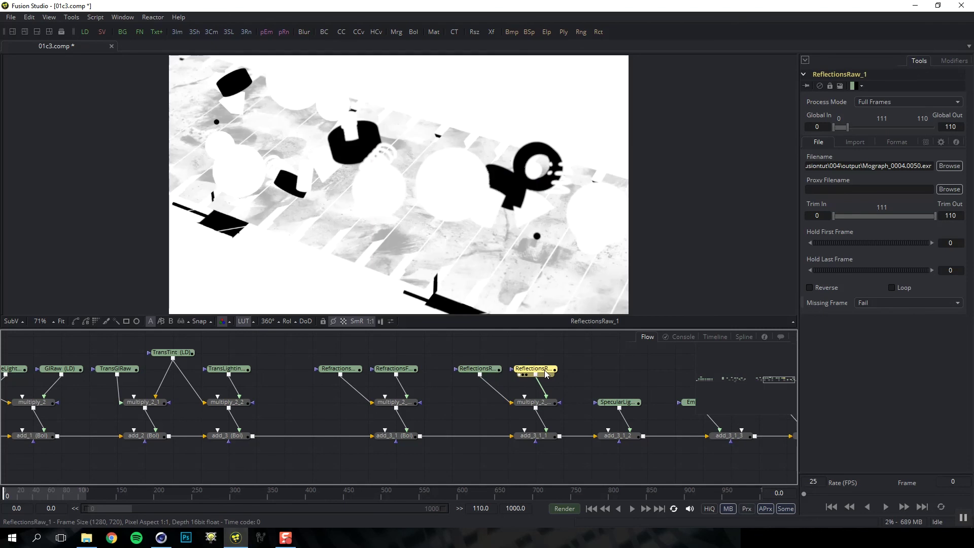
pyautogui.click(542, 403)
pyautogui.press('1')
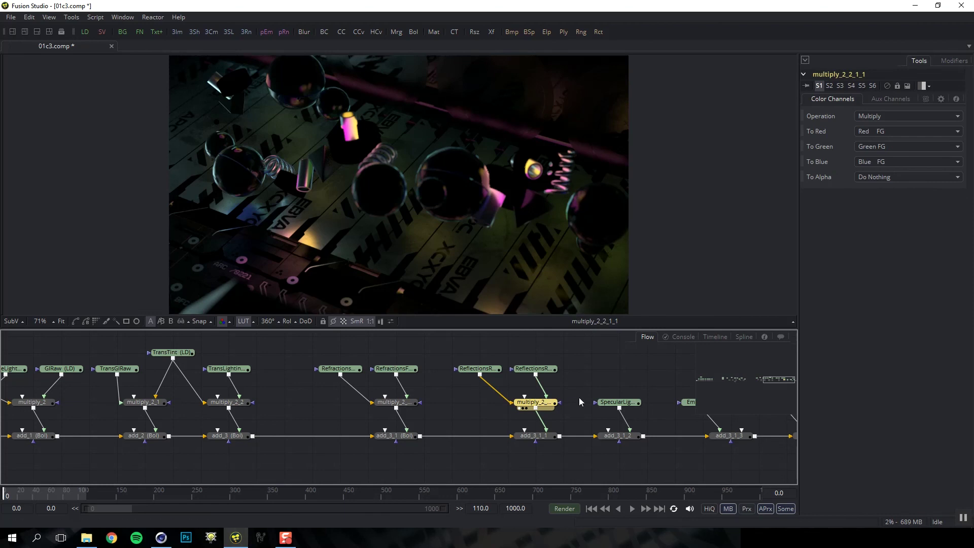
# Compare the final add_3_1_3_1 result at the end of the chain with the beauty_1 pass
pyautogui.moveTo(572, 396); pyautogui.dragTo(400, 429)
pyautogui.hscroll(2, 460, 432)
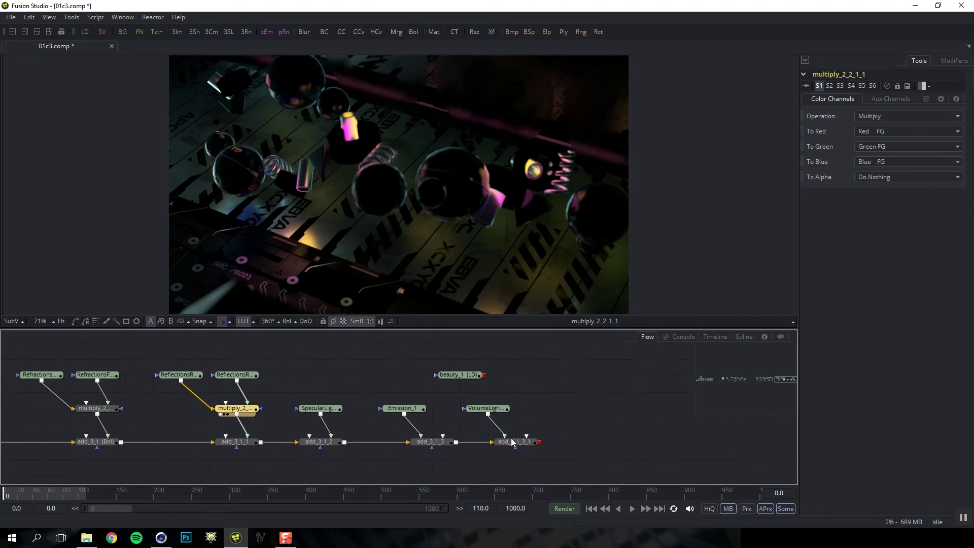
pyautogui.click(513, 443)
pyautogui.press('1')
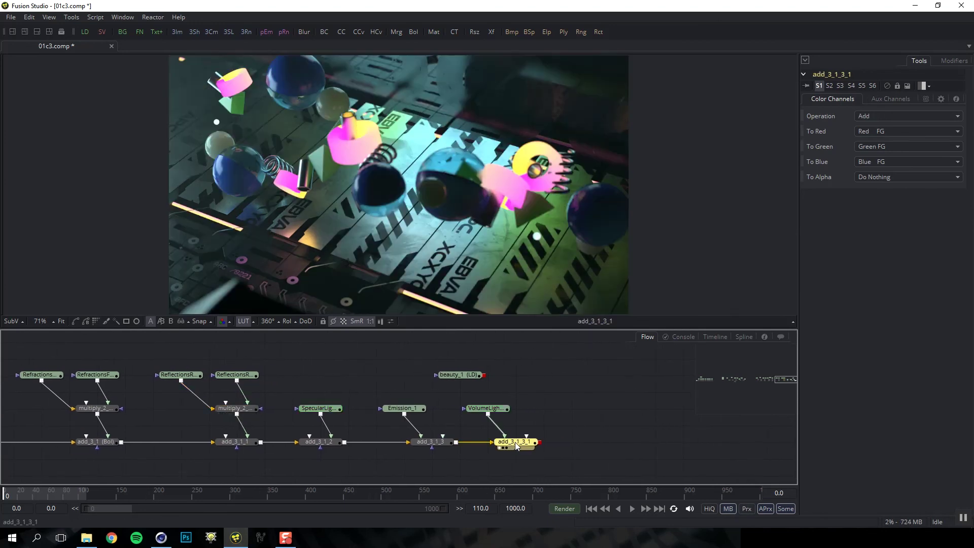
pyautogui.click(460, 379)
pyautogui.press('1')
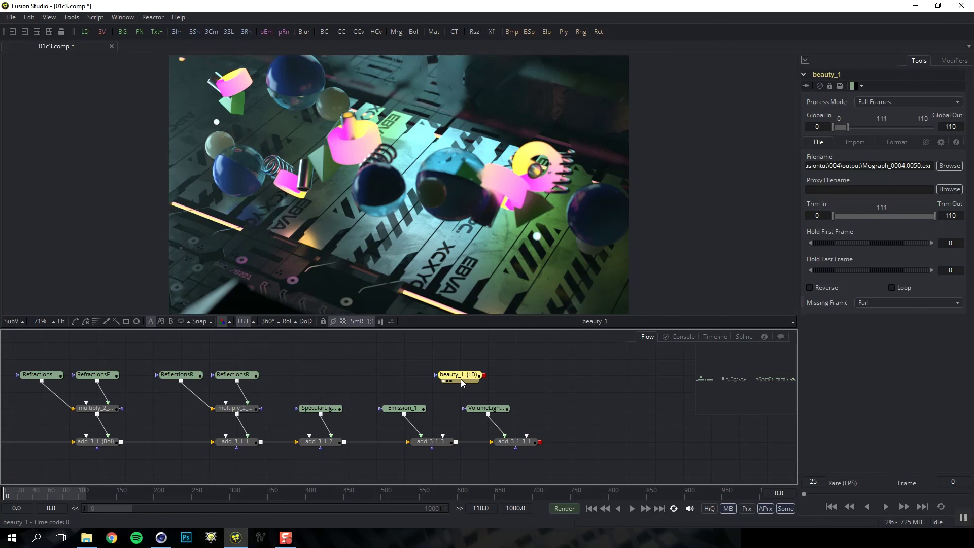
# Undo earlier edits until the flow holds only the beauty, SSS, SpecularLighting and Emission loaders
pyautogui.hotkey('ctrl', 'f')
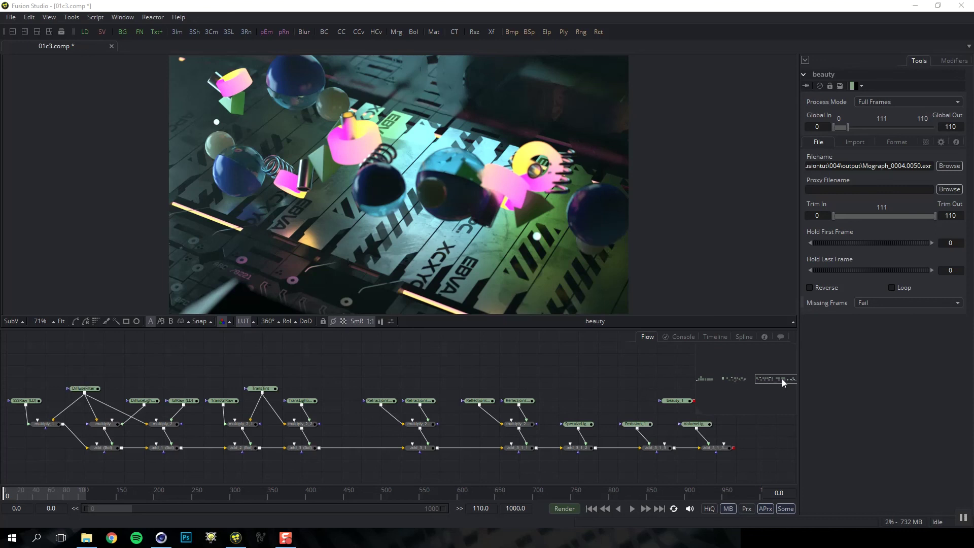
pyautogui.moveTo(778, 378); pyautogui.dragTo(705, 378)
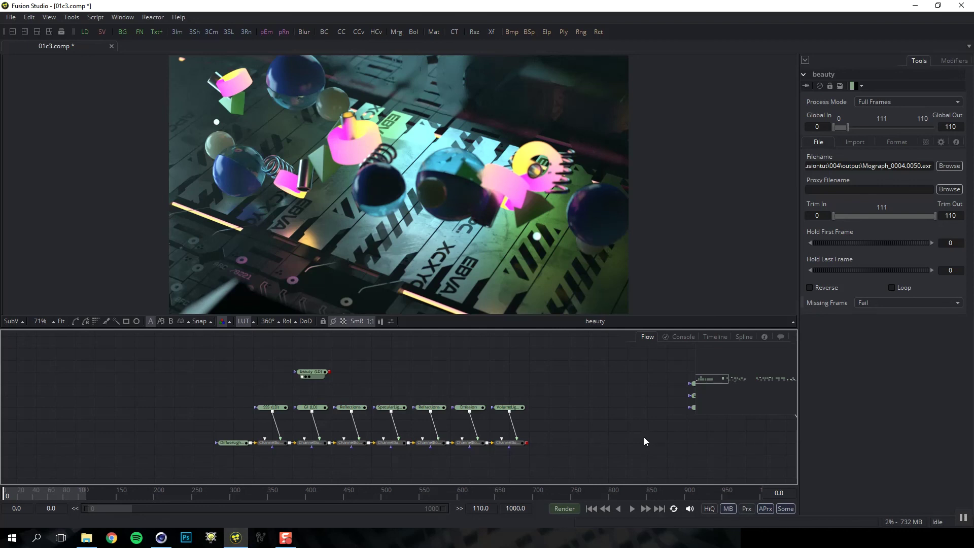
pyautogui.hotkey('ctrl', 'z')
pyautogui.hotkey('ctrl', 'z')
pyautogui.hotkey('ctrl', 'z')
pyautogui.hotkey('ctrl', 'z')
pyautogui.hotkey('ctrl', 'z')
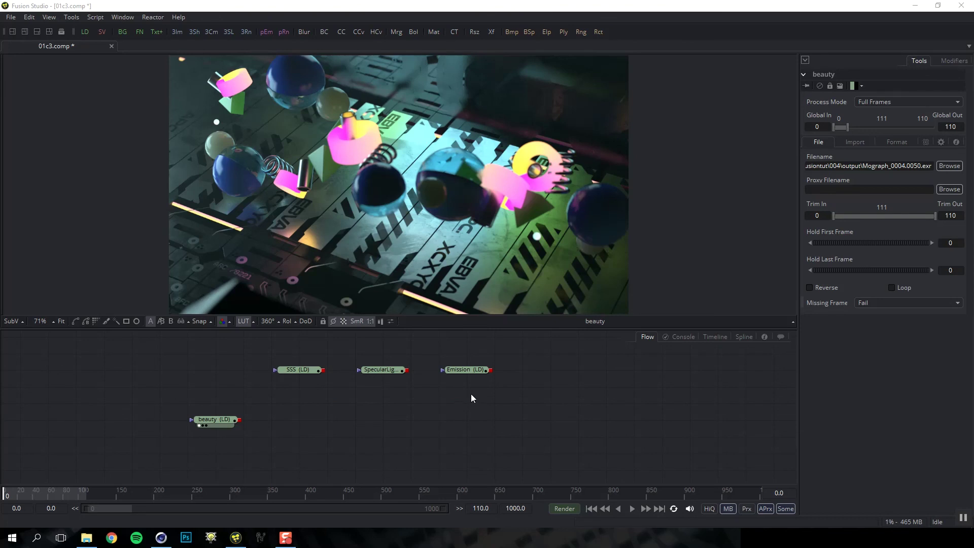
# View the SSS, SpecularLighting and Emission passes in turn, ending on the beauty pass
pyautogui.click(227, 422)
pyautogui.click(304, 371)
pyautogui.press('1')
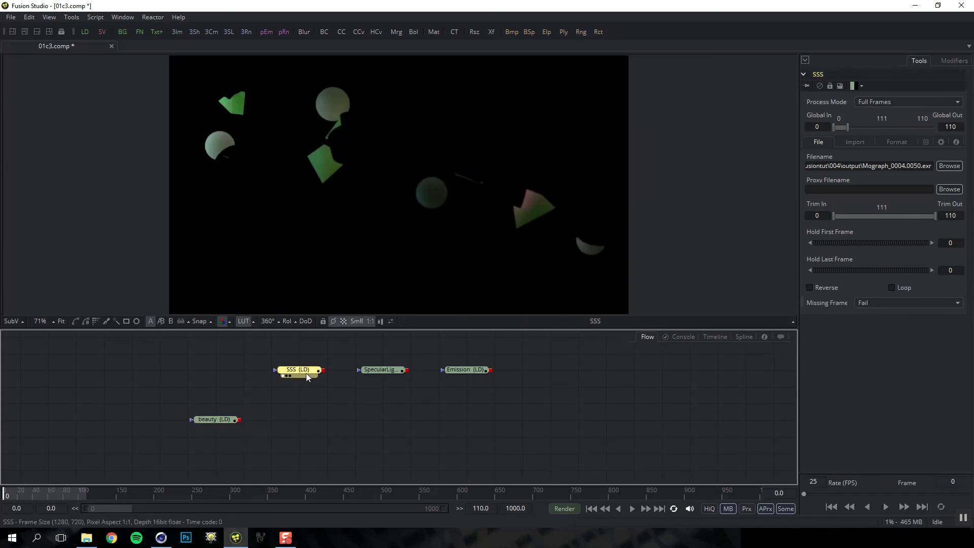
pyautogui.click(387, 373)
pyautogui.press('1')
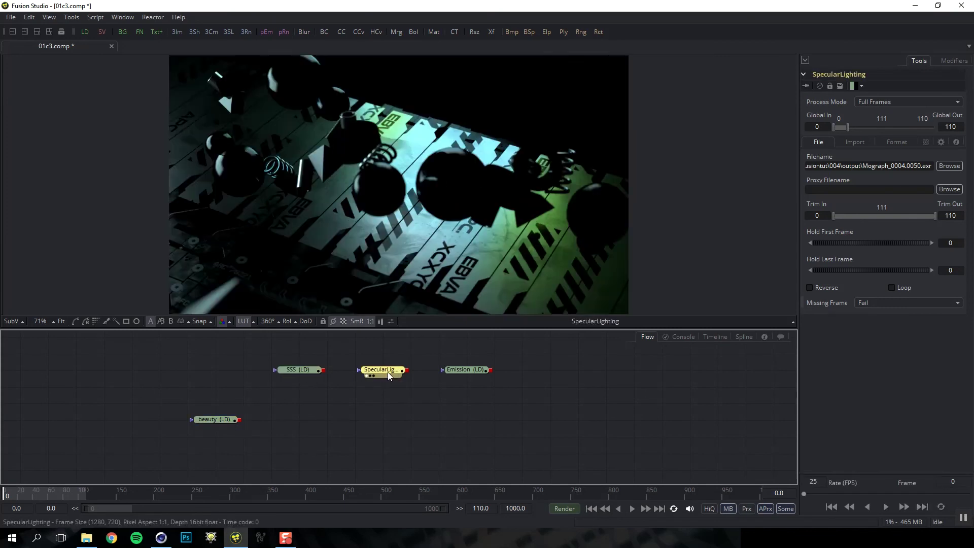
pyautogui.click(460, 372)
pyautogui.press('1')
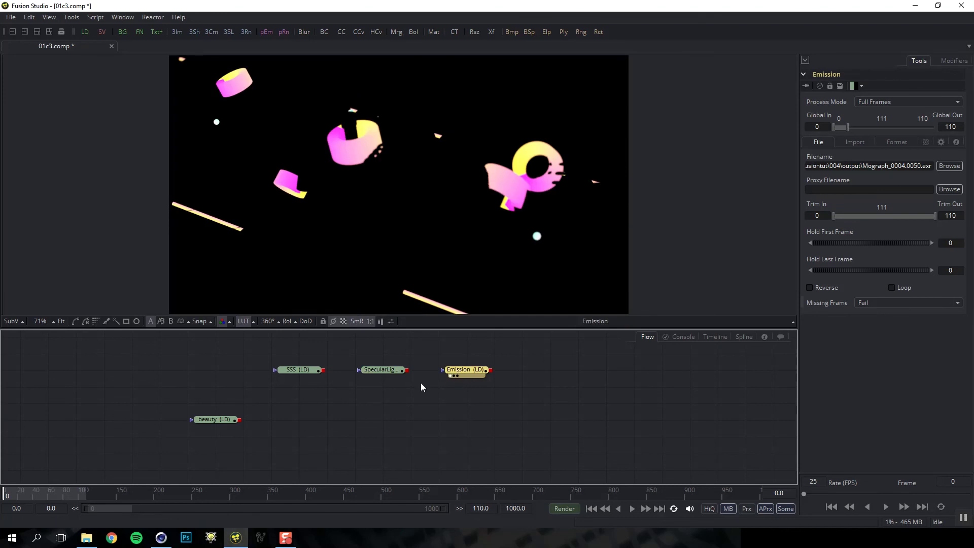
pyautogui.click(223, 419)
pyautogui.press('1')
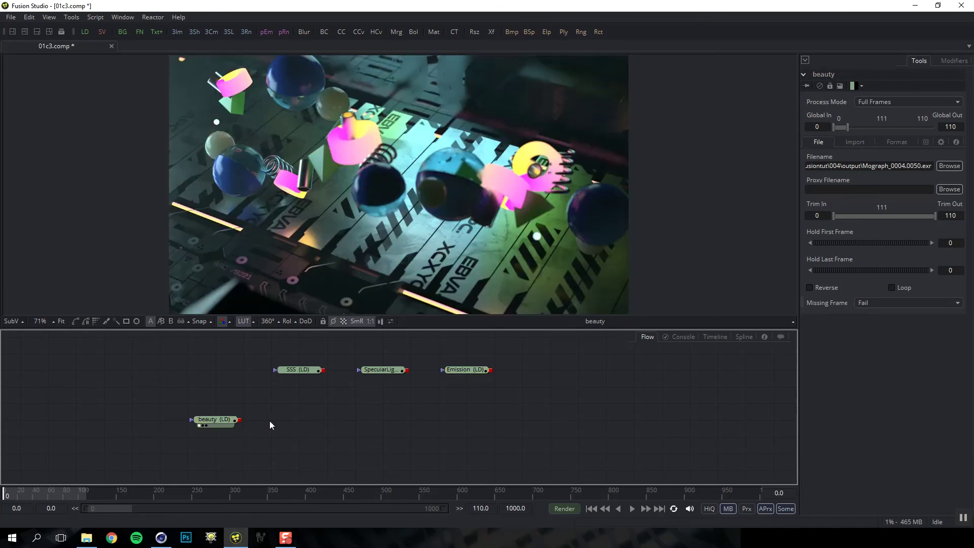
# Add a Channel Booleans node with beauty as its background and SSS as its foreground, and view the result
pyautogui.hotkey('shift', 'space')
pyautogui.write('bol')
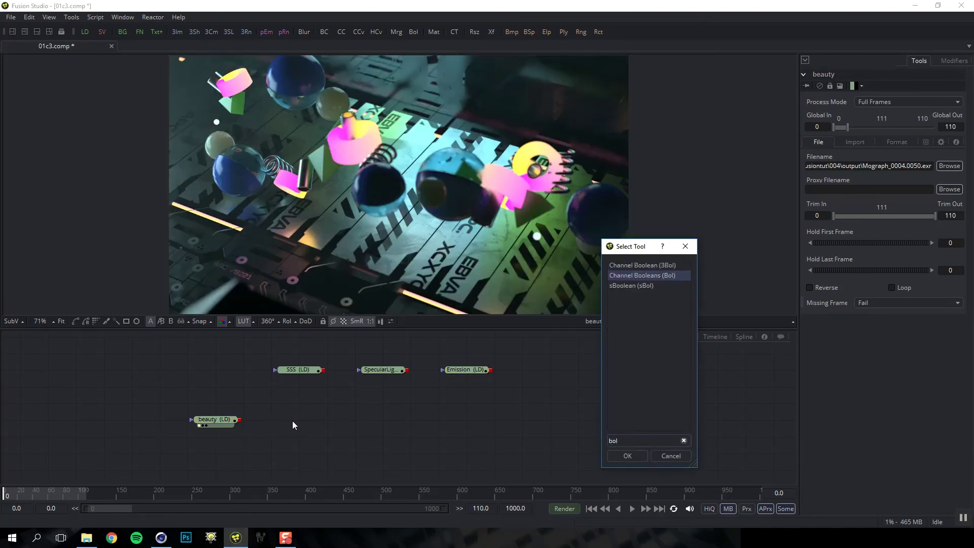
pyautogui.press('Return')
pyautogui.moveTo(276, 424); pyautogui.dragTo(303, 423)
pyautogui.moveTo(239, 420); pyautogui.dragTo(275, 421)
pyautogui.moveTo(321, 373); pyautogui.dragTo(293, 419)
pyautogui.click(287, 426)
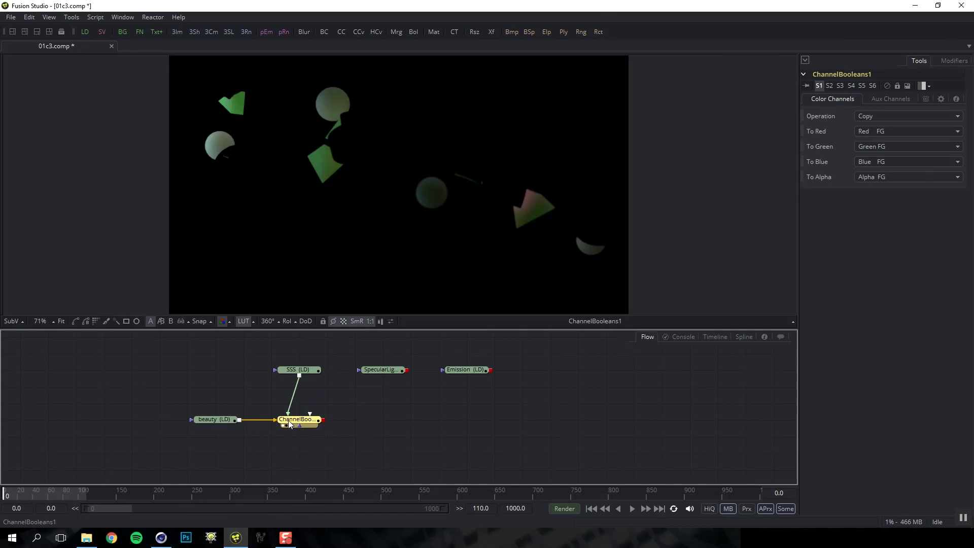
# Set the Channel Booleans operation to Add and To Alpha to Do Nothing, and compare the result with the beauty pass
pyautogui.click(876, 117)
pyautogui.click(881, 169)
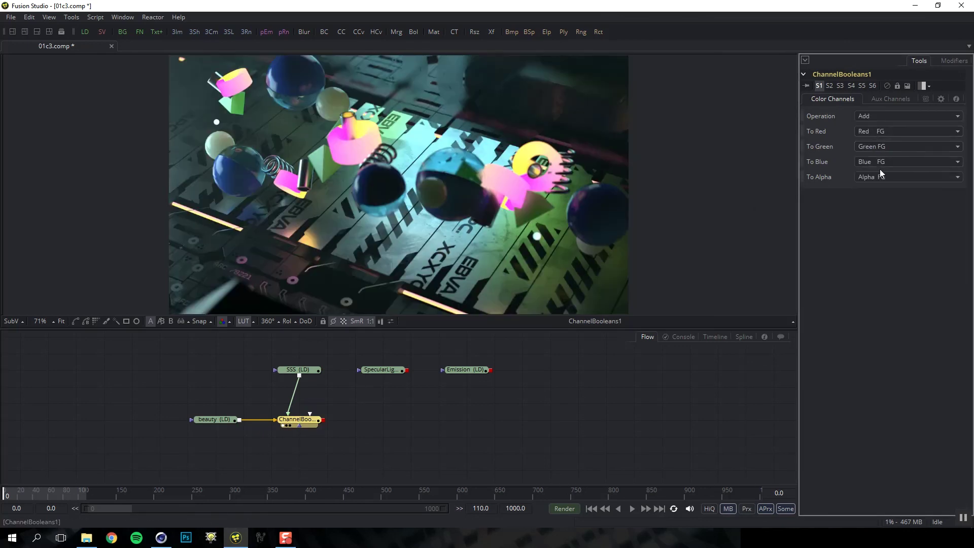
pyautogui.click(881, 174)
pyautogui.click(882, 155)
pyautogui.click(217, 421)
pyautogui.press('1')
pyautogui.click(302, 420)
pyautogui.press('1')
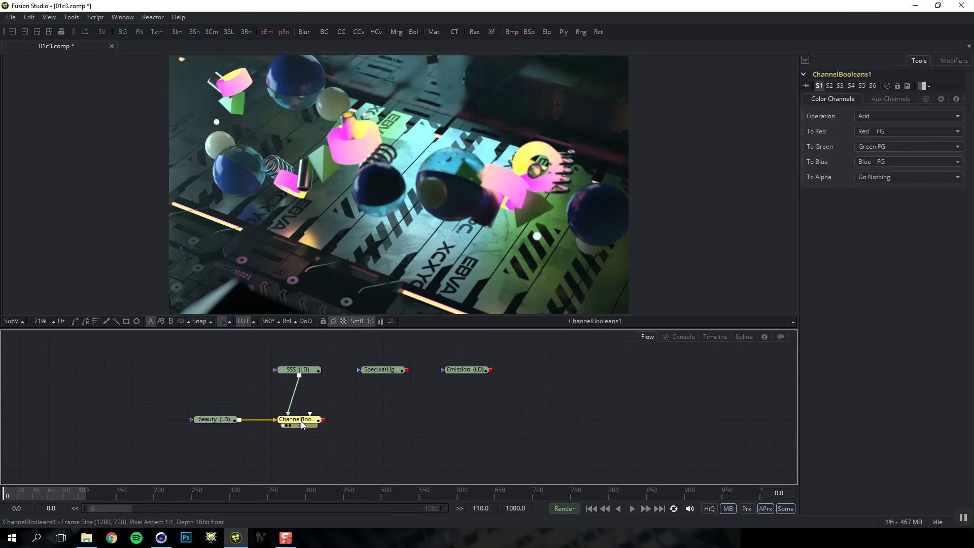
# Try a Color Corrector with RGB gain 1.581 between SSS and the Channel Booleans node, and delete it
pyautogui.hotkey('ctrl', 'space')
pyautogui.write('cc')
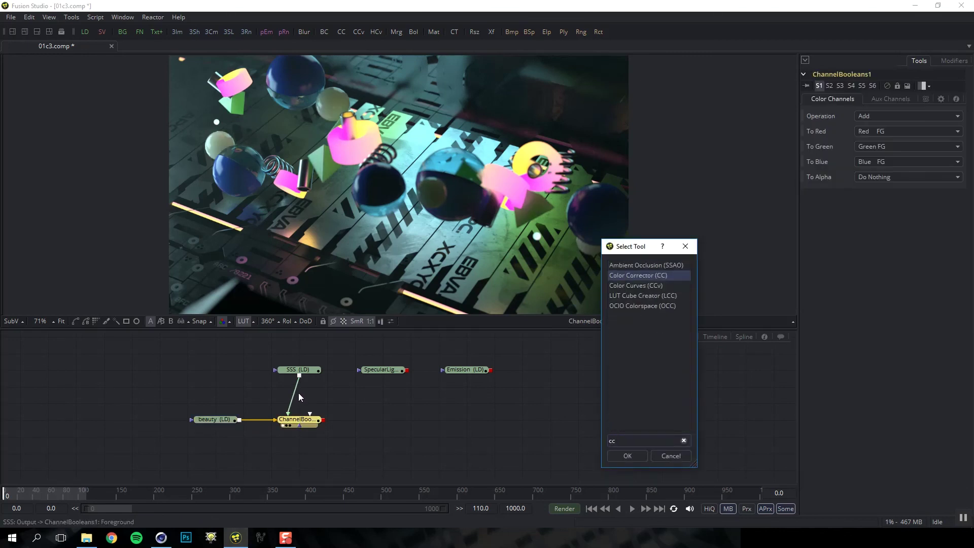
pyautogui.press('Return')
pyautogui.moveTo(295, 434); pyautogui.dragTo(287, 388)
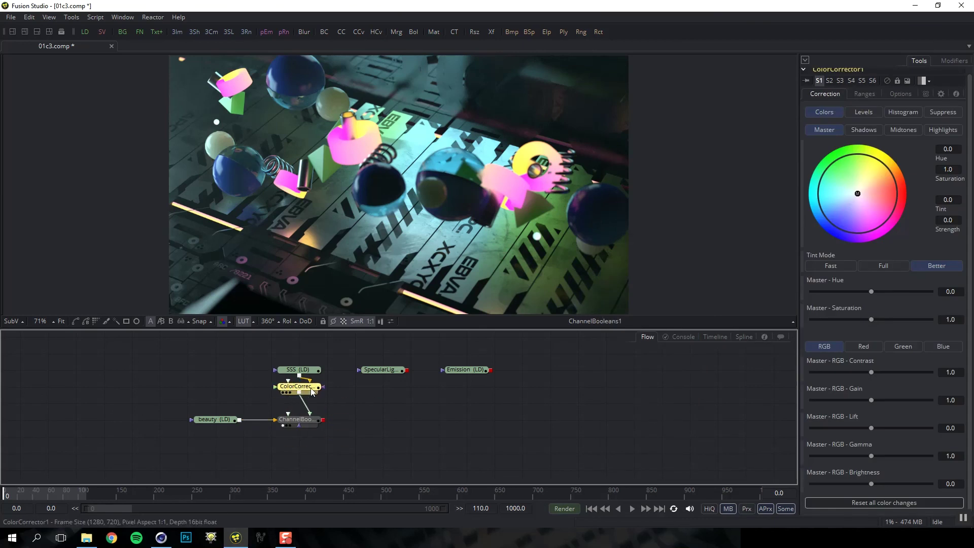
pyautogui.moveTo(871, 400)
pyautogui.mouseDown()
pyautogui.moveTo(909, 398)
pyautogui.moveTo(880, 400)
pyautogui.mouseUp()
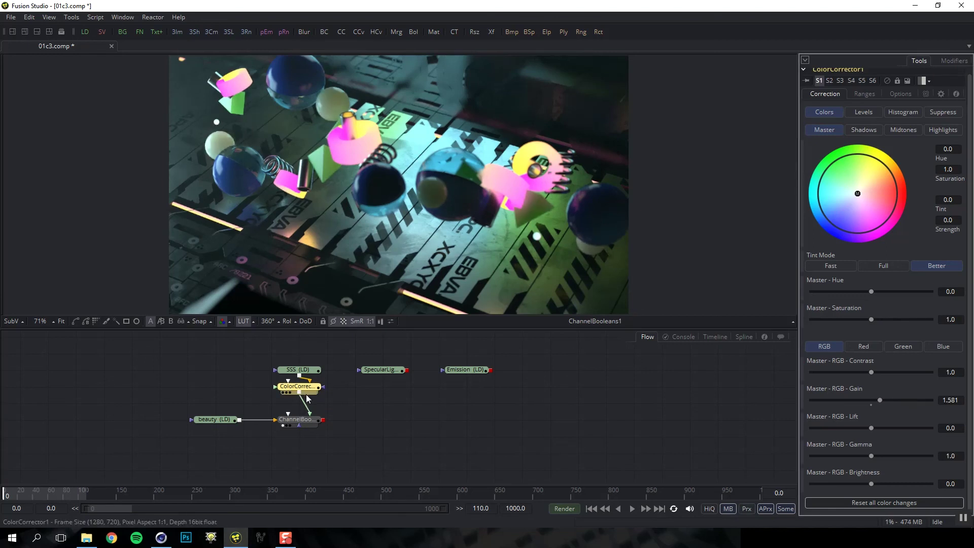
pyautogui.press('Delete')
# Change the operation of the Channel Booleans node under SSS to Subtract
pyautogui.click(297, 420)
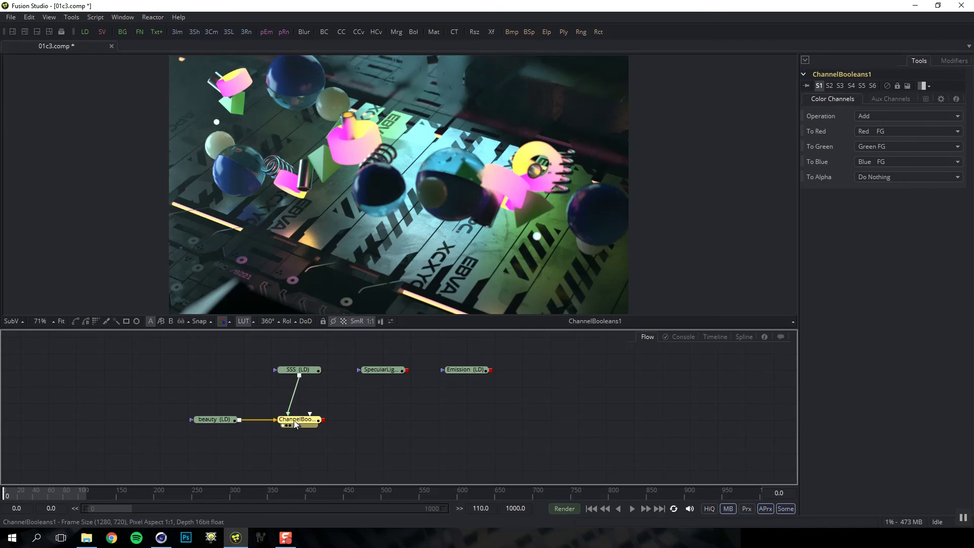
pyautogui.click(879, 116)
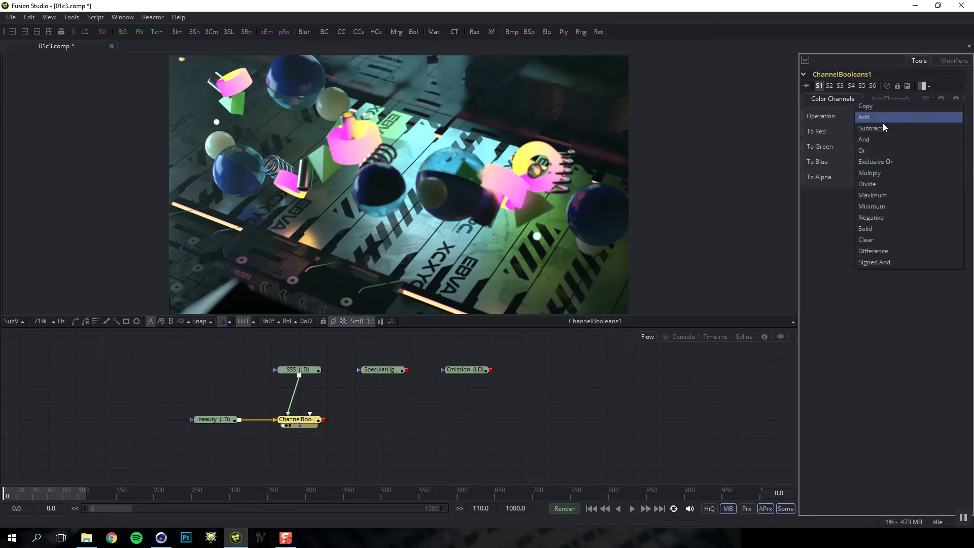
pyautogui.click(882, 127)
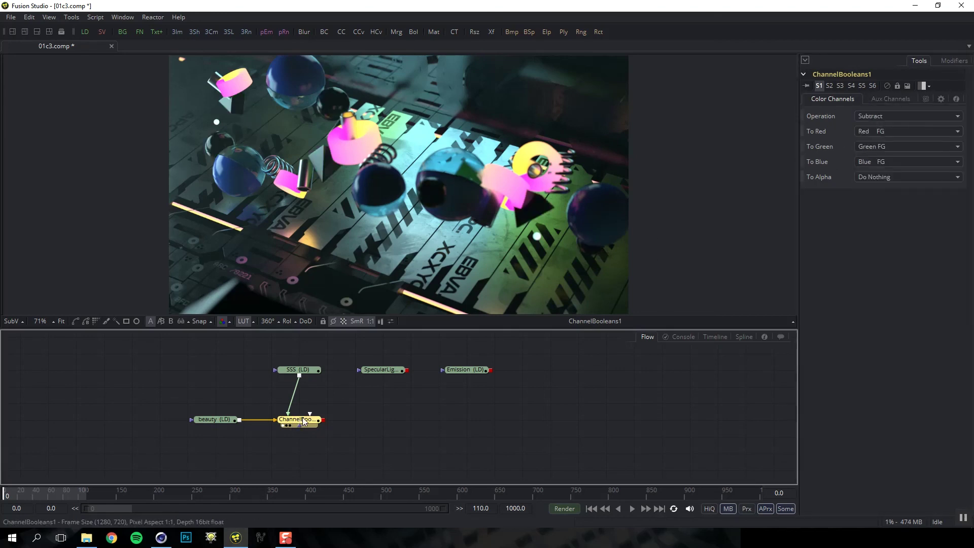
# Try lowering the Blend of the SSS subtract node, and undo the change
pyautogui.click(929, 99)
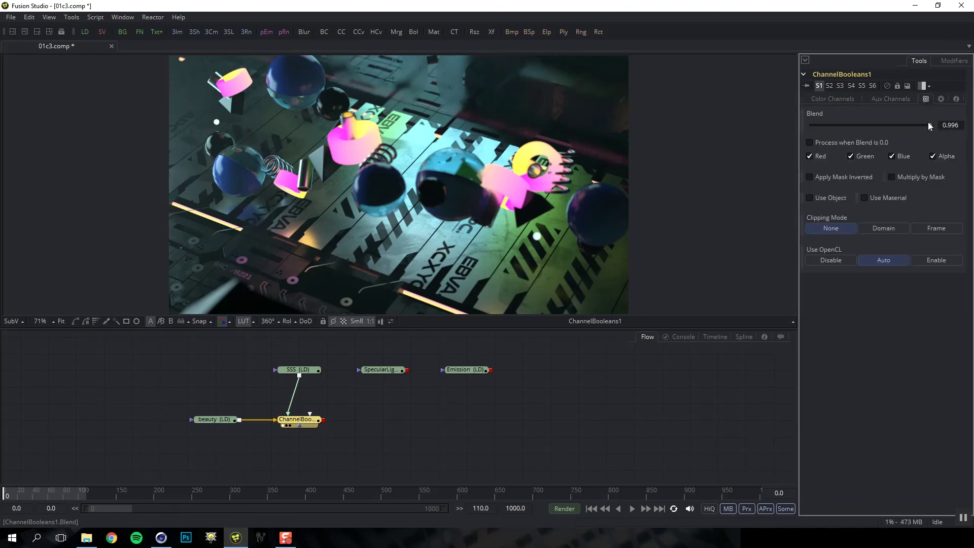
pyautogui.moveTo(931, 125); pyautogui.dragTo(801, 126)
pyautogui.hotkey('ctrl', 'z')
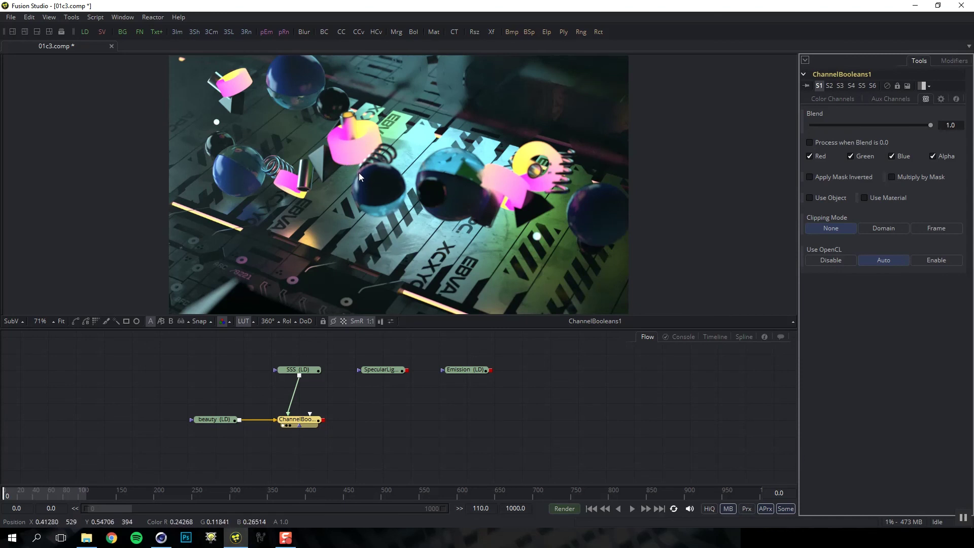
# Subtract SpecularLighting using a copy of the Channel Booleans node placed after the first, with its Blend set to 0.321
pyautogui.click(313, 424)
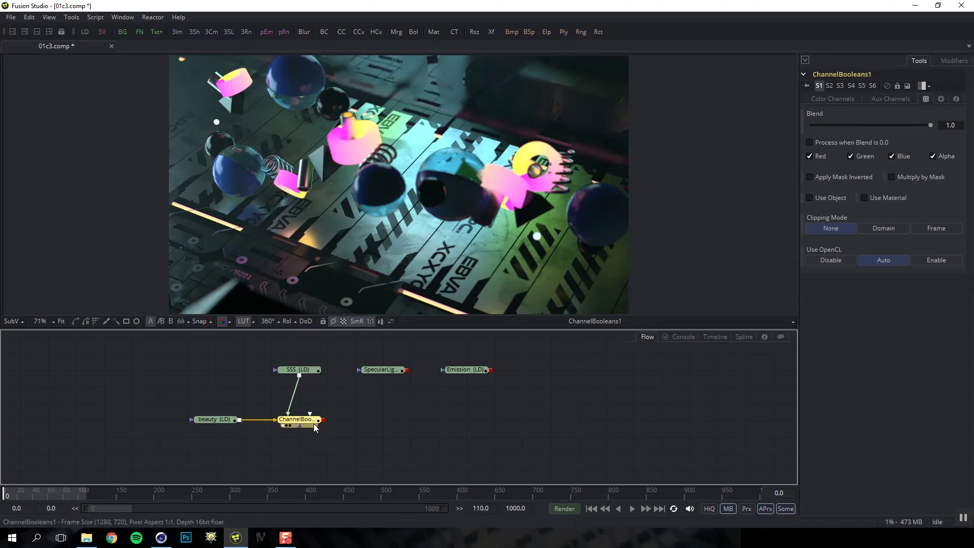
pyautogui.hotkey('ctrl', 'v')
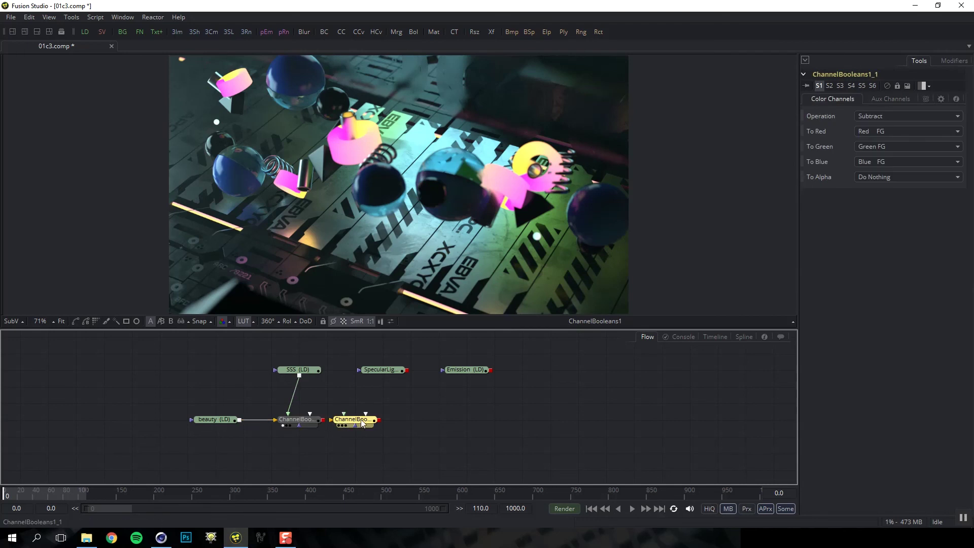
pyautogui.moveTo(324, 420); pyautogui.dragTo(359, 419)
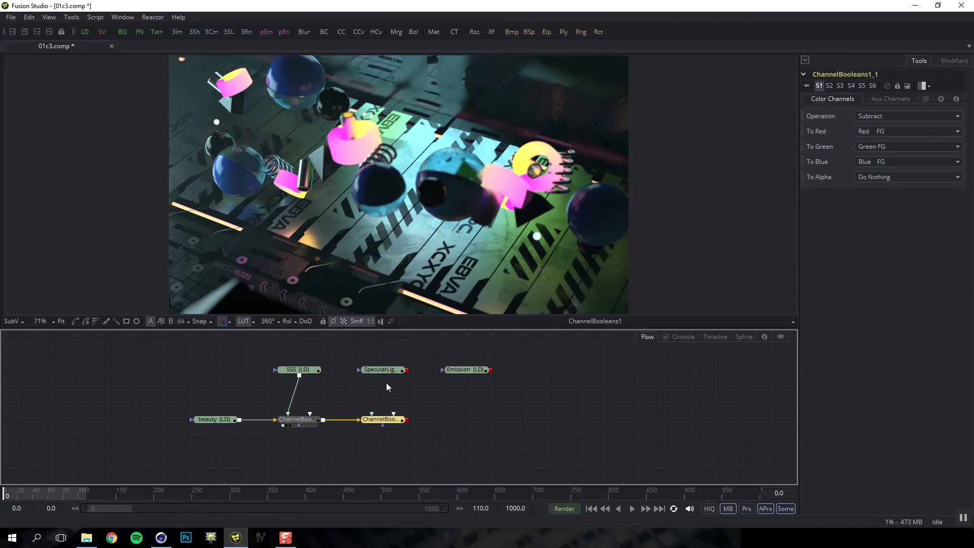
pyautogui.moveTo(408, 372); pyautogui.dragTo(377, 422)
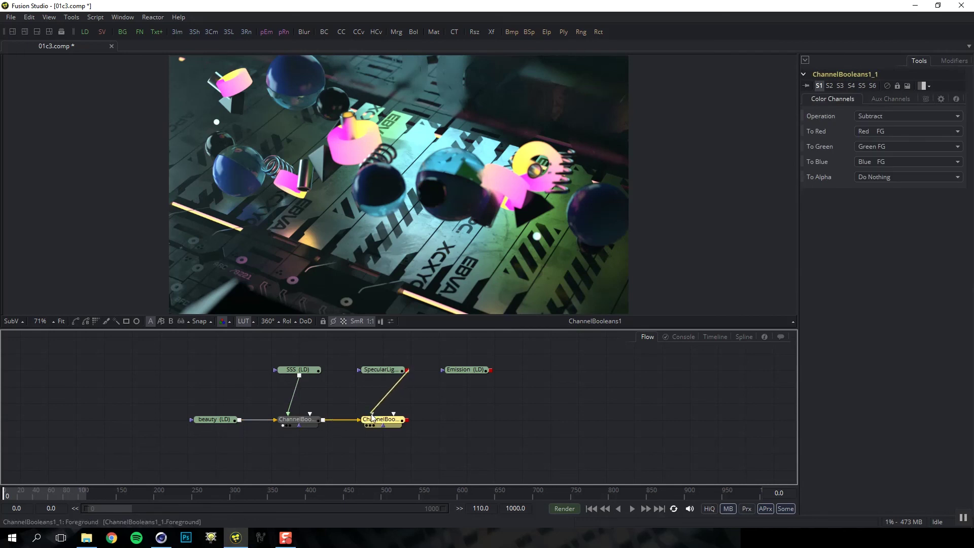
pyautogui.click(375, 426)
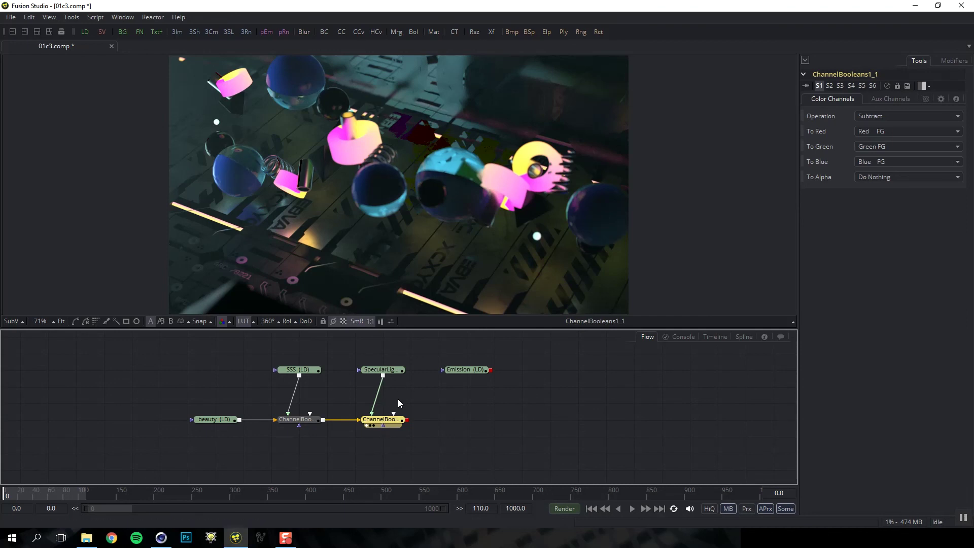
pyautogui.click(927, 98)
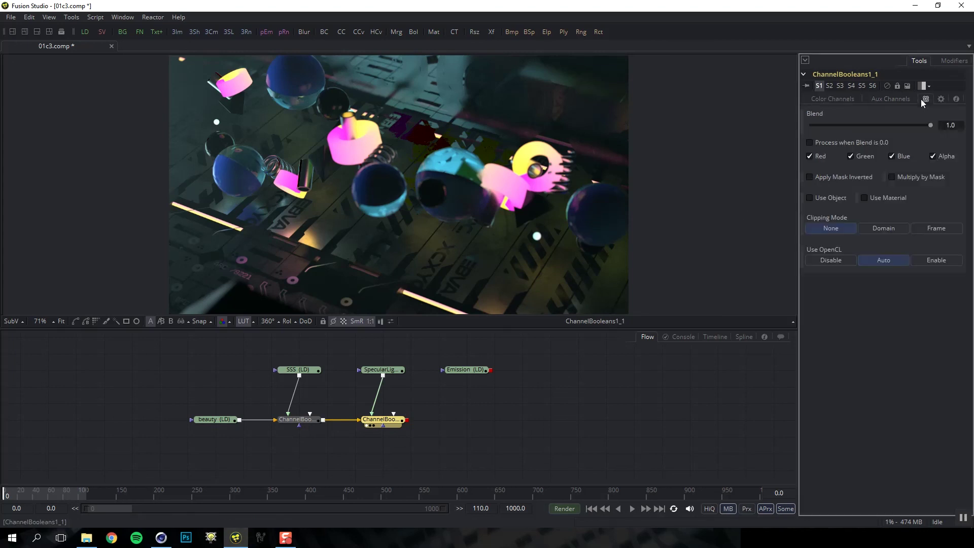
pyautogui.moveTo(931, 125); pyautogui.dragTo(852, 131)
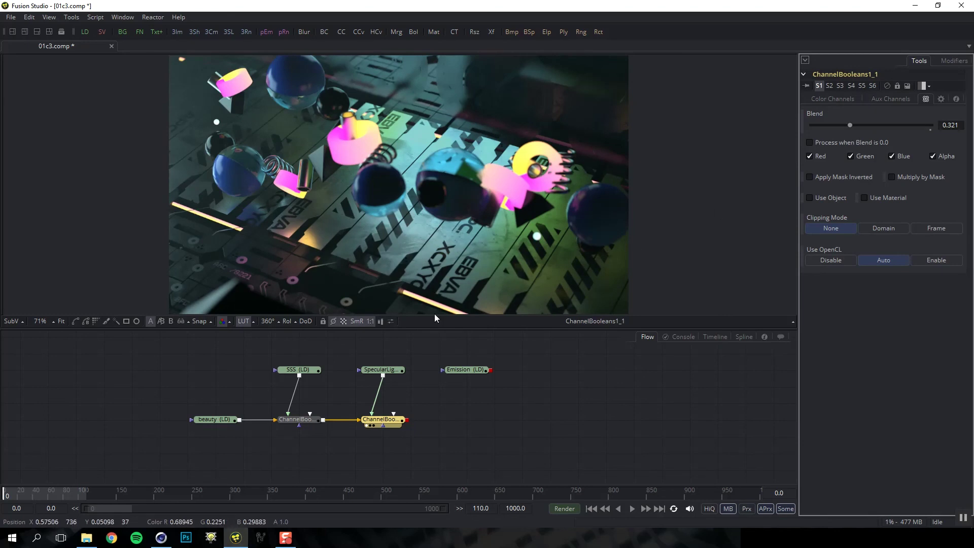
# Add an ExponentialGlow after the Emission loader and view the glowing result
pyautogui.click(467, 372)
pyautogui.hotkey('shift', 'space')
pyautogui.write('ex')
pyautogui.press('Return')
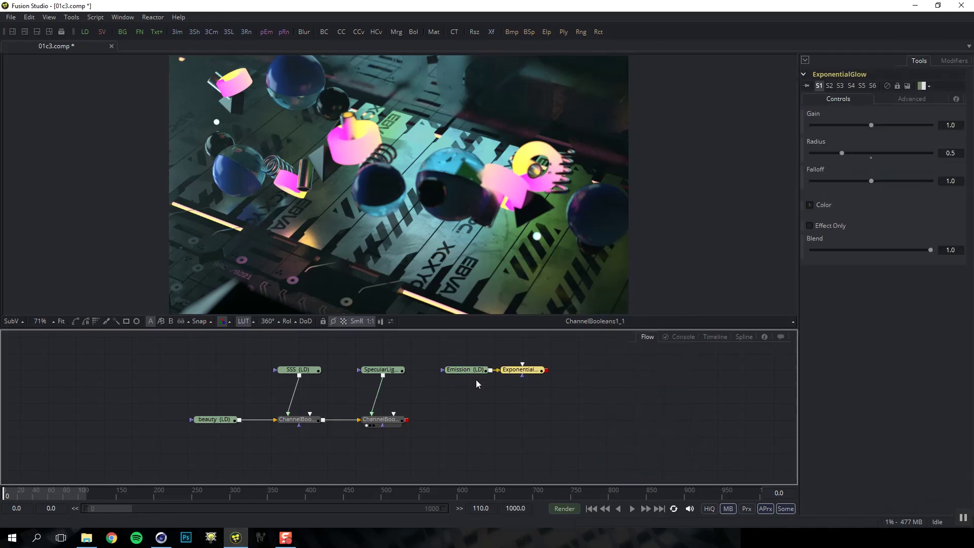
pyautogui.press('1')
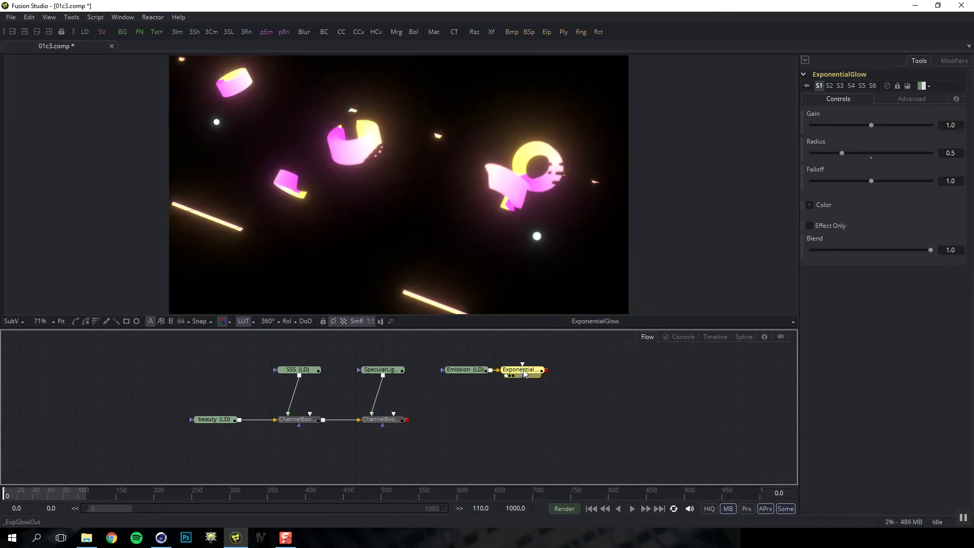
# Append another copy of the subtracting Channel Booleans node to the chain, connect Emission as its foreground, and view it
pyautogui.click(378, 419)
pyautogui.click(305, 420)
pyautogui.click(441, 422)
pyautogui.hotkey('ctrl', 'v')
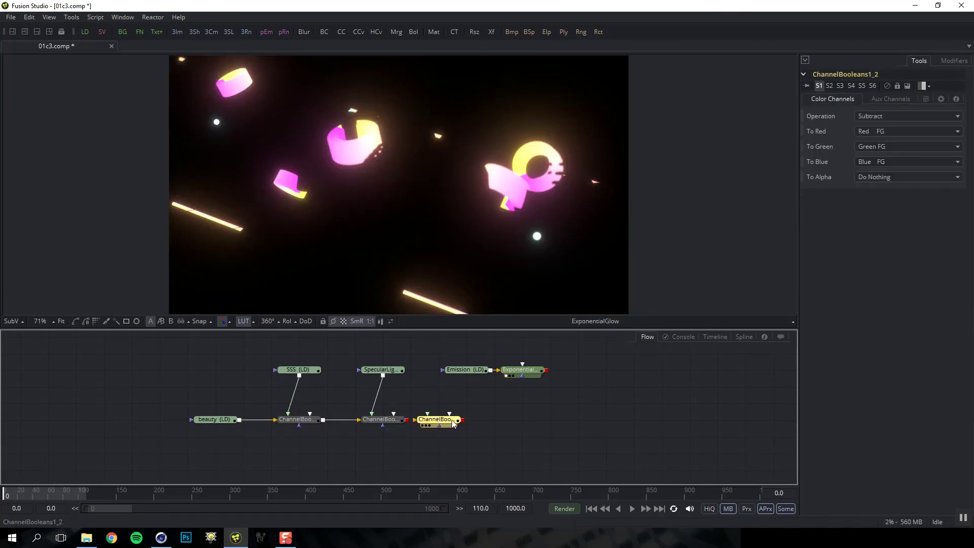
pyautogui.press('1')
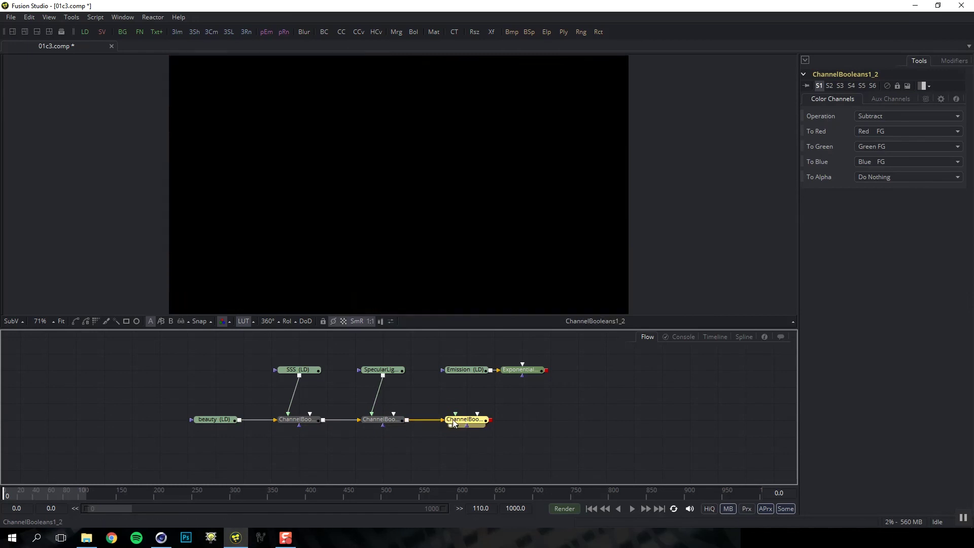
pyautogui.moveTo(491, 370); pyautogui.dragTo(454, 423)
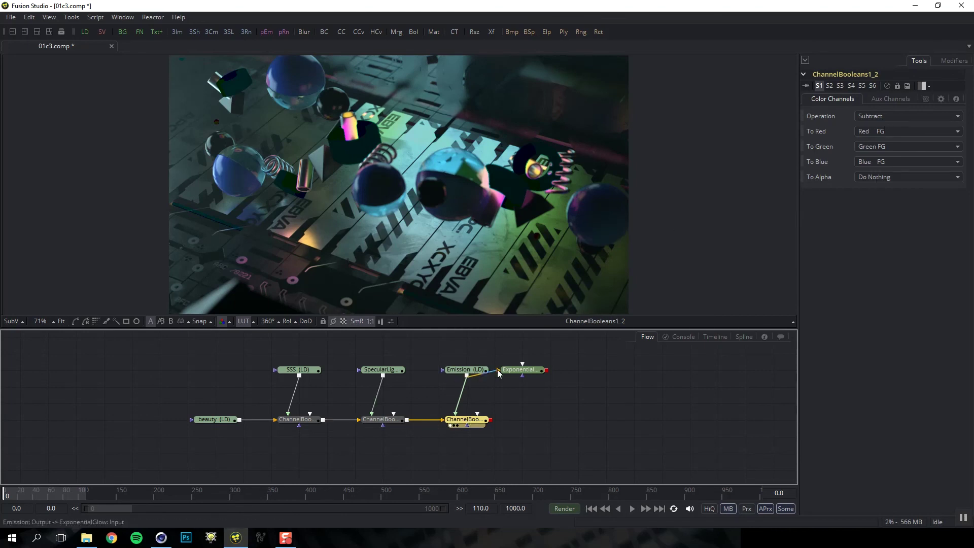
# Compare the ExponentialGlow output with the original Emission pass, ending on the glow
pyautogui.click(520, 372)
pyautogui.press('1')
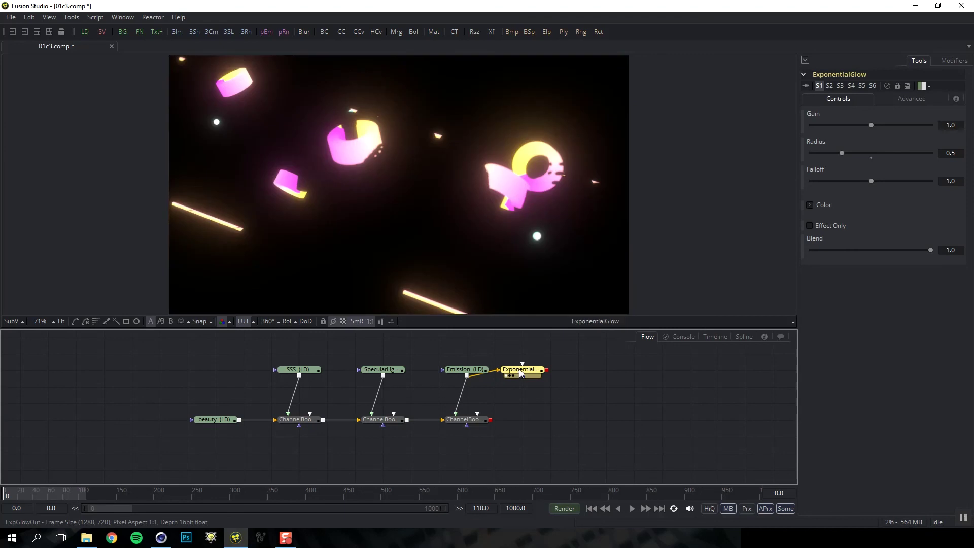
pyautogui.click(484, 370)
pyautogui.press('1')
pyautogui.press('1')
pyautogui.click(518, 372)
pyautogui.press('1')
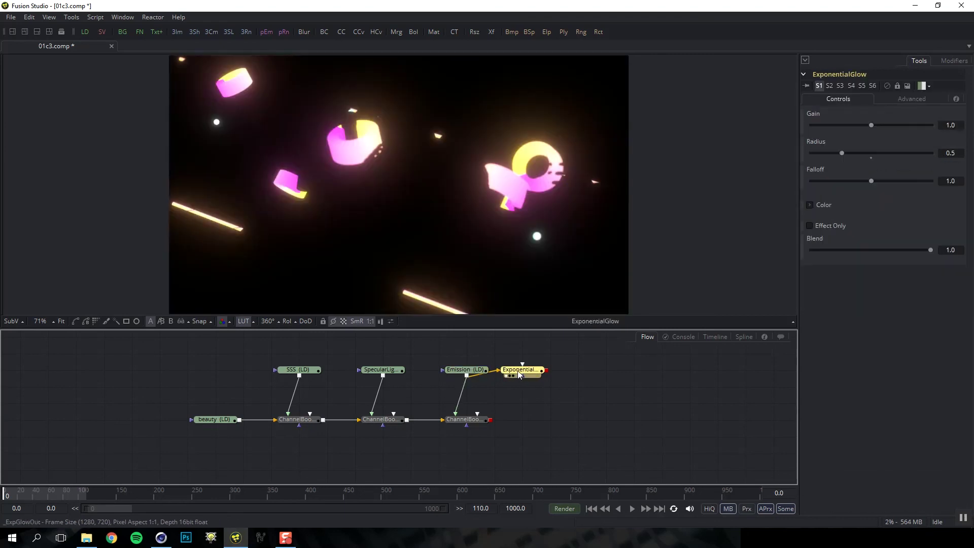
# Add a new Channel Booleans node after the Emission subtraction, with the ExponentialGlow output as its foreground
pyautogui.hotkey('shift', 'space')
pyautogui.write('bol')
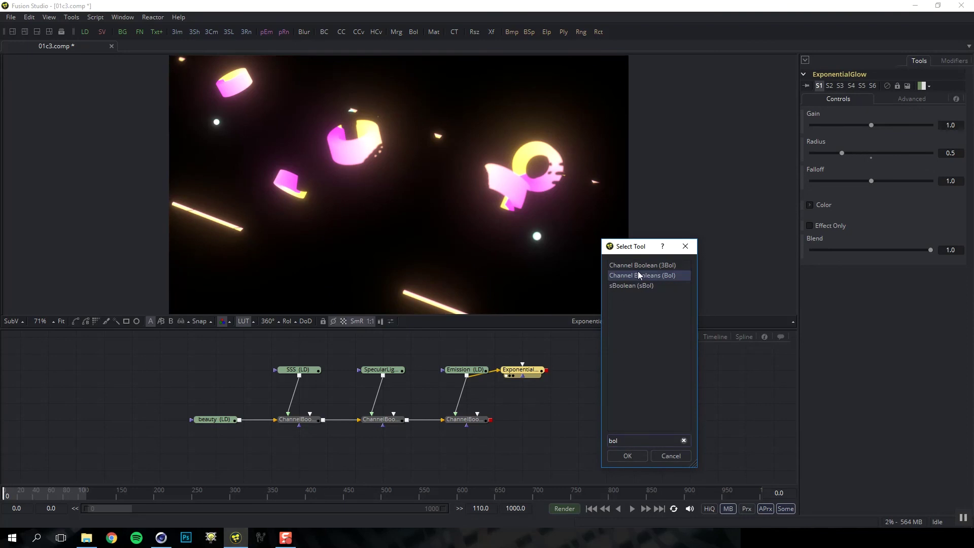
pyautogui.click(639, 275)
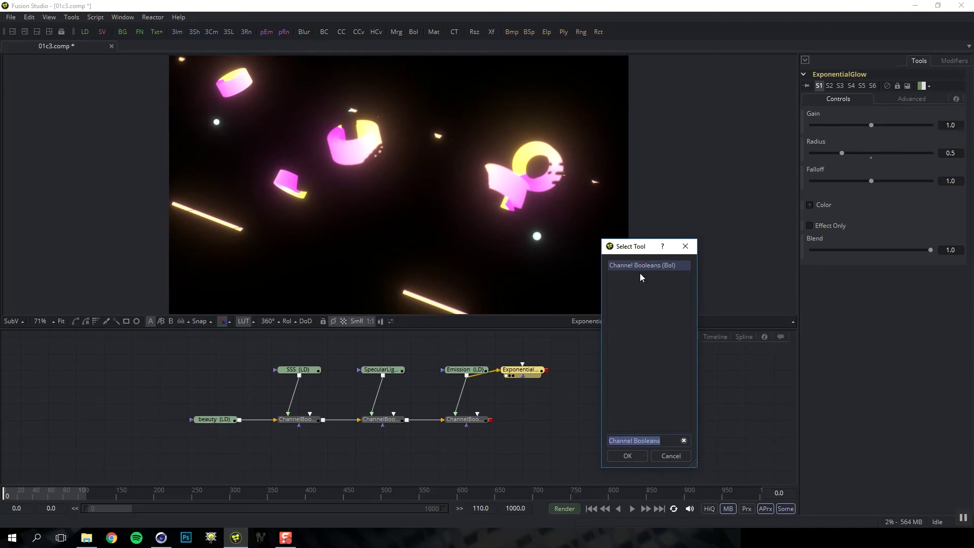
pyautogui.doubleClick(641, 270)
pyautogui.moveTo(577, 370); pyautogui.dragTo(491, 420)
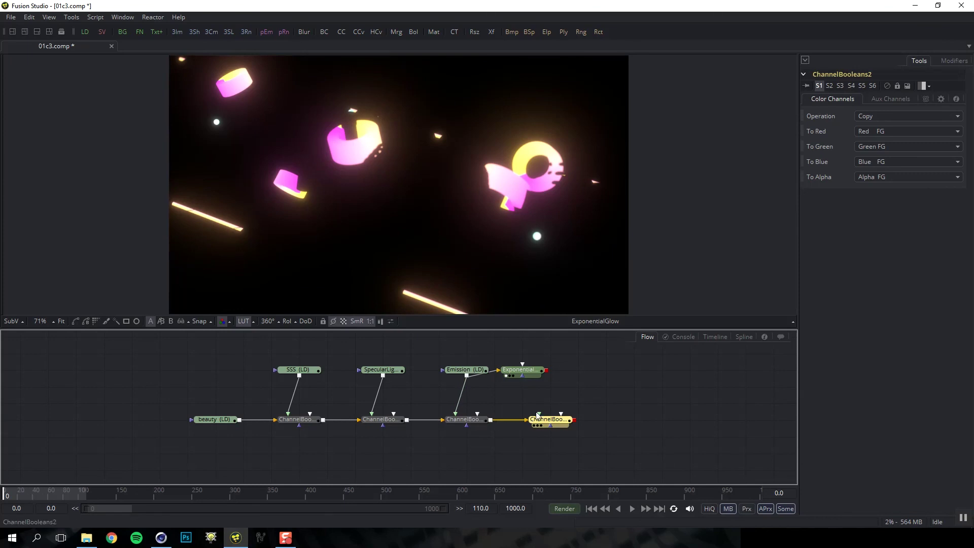
pyautogui.moveTo(547, 370); pyautogui.dragTo(698, 287)
# Set the glow's Channel Booleans node to the Add operation with To Alpha on Do Nothing
pyautogui.click(872, 115)
pyautogui.click(873, 128)
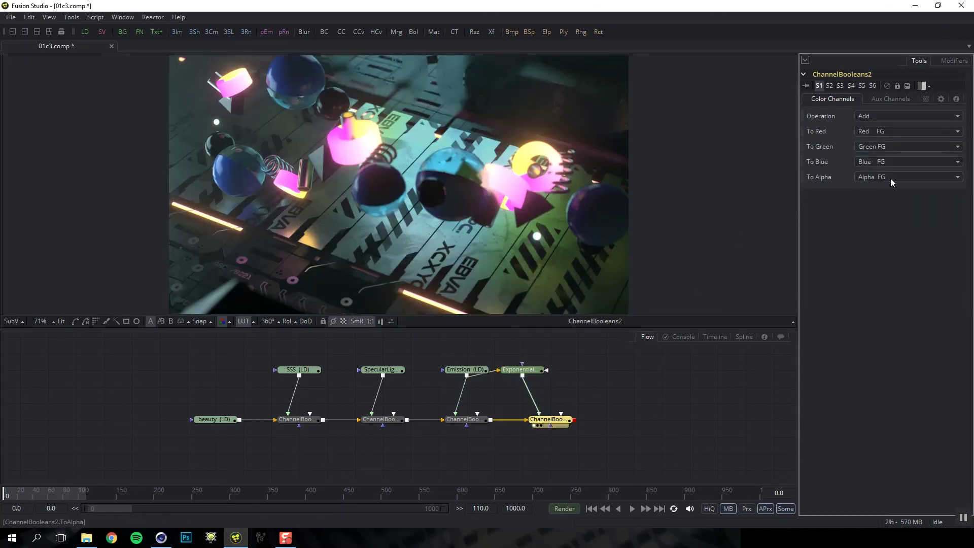
pyautogui.click(884, 176)
pyautogui.click(888, 151)
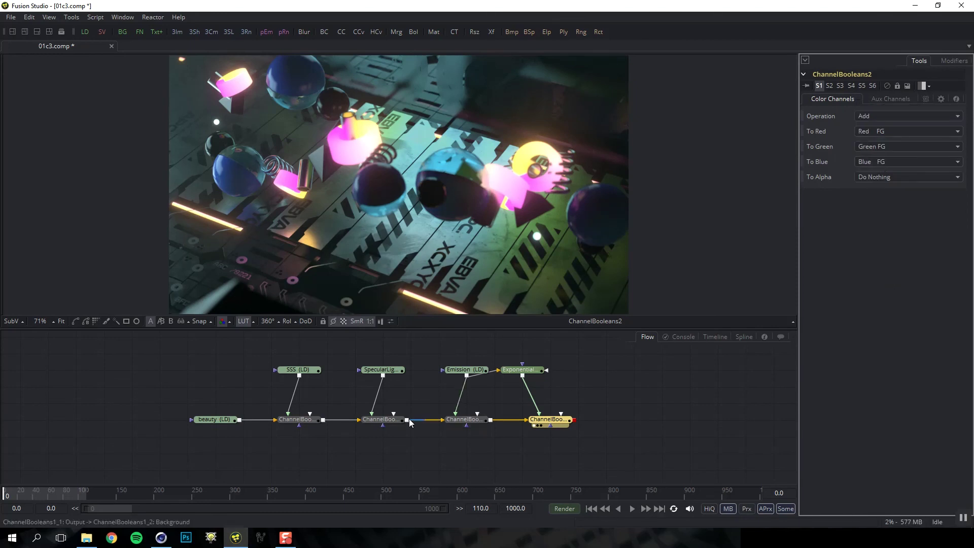
# Compare the chain before the Emission subtraction with the final result that includes the added glow
pyautogui.click(380, 420)
pyautogui.click(475, 422)
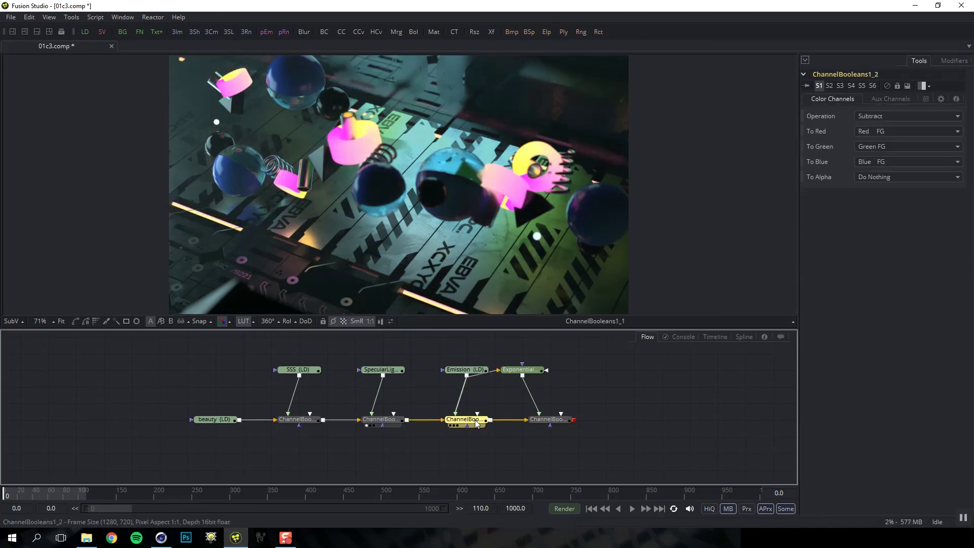
pyautogui.click(543, 423)
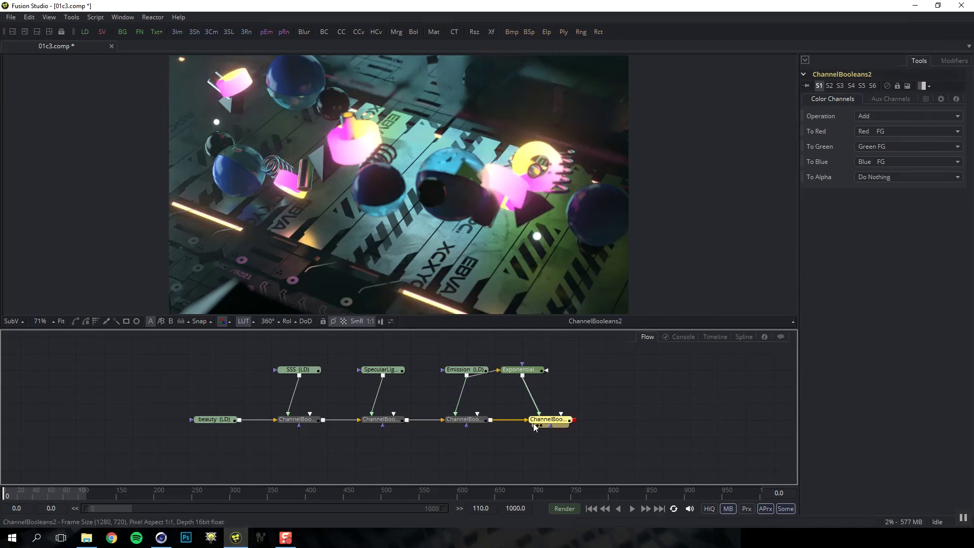
pyautogui.click(521, 429)
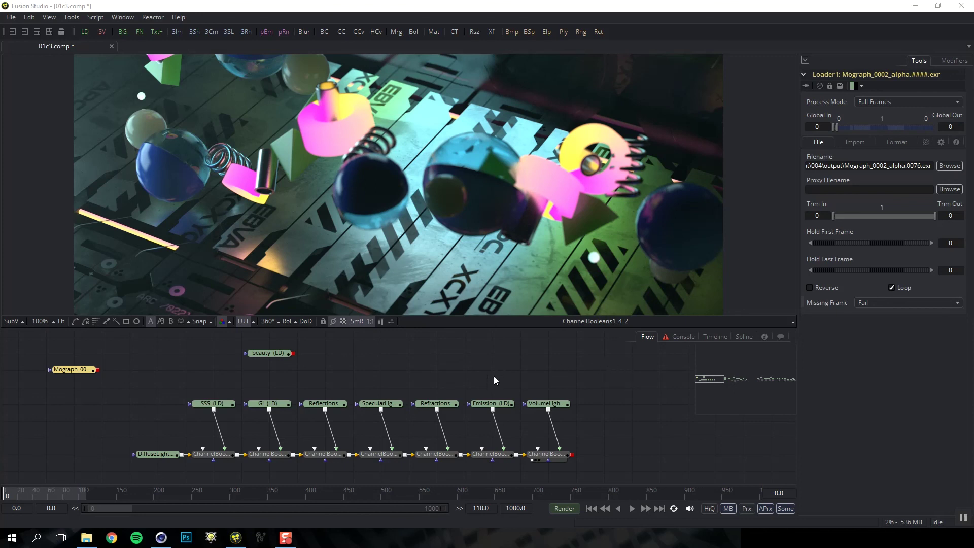
# Insert a Color Corrector after the SSS loader and raise its master RGB gain to about 3.017
pyautogui.click(219, 405)
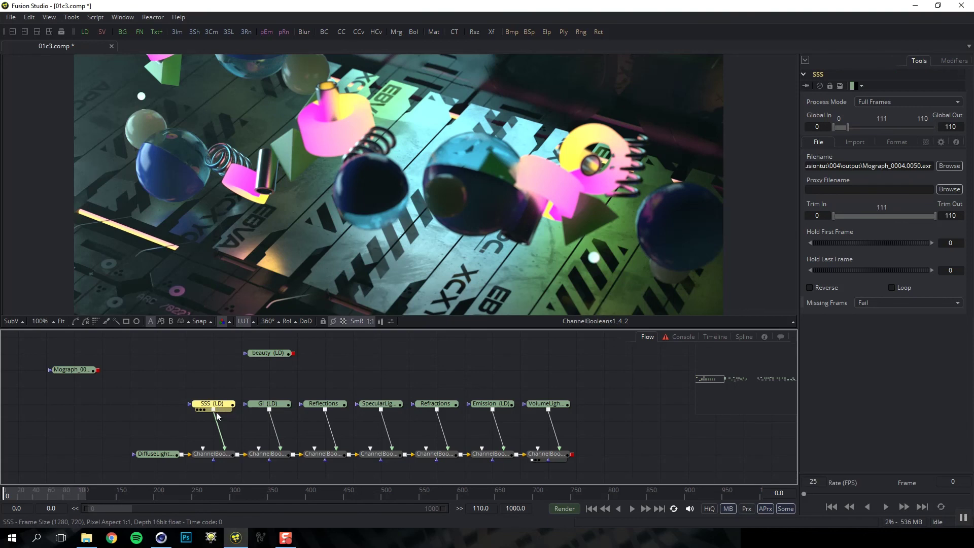
pyautogui.hotkey('shift', 'space')
pyautogui.write('cc')
pyautogui.press('Return')
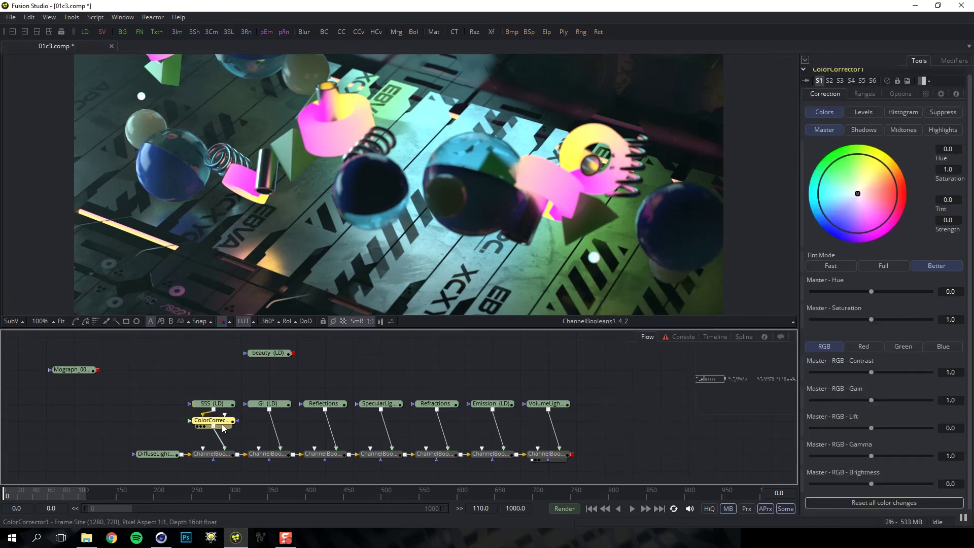
pyautogui.moveTo(873, 400); pyautogui.dragTo(893, 401)
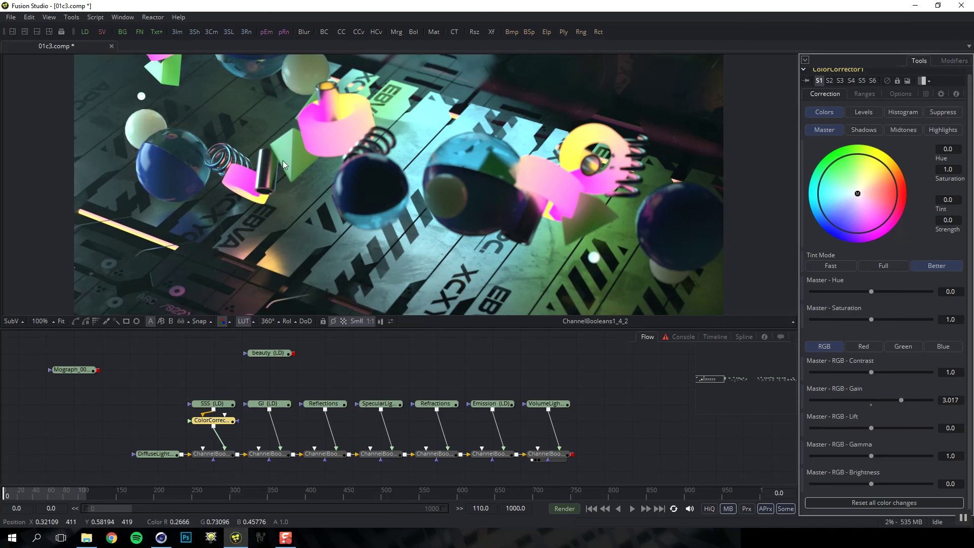
# View the SSS pass, inspect its alpha channel and return to the color view
pyautogui.click(217, 404)
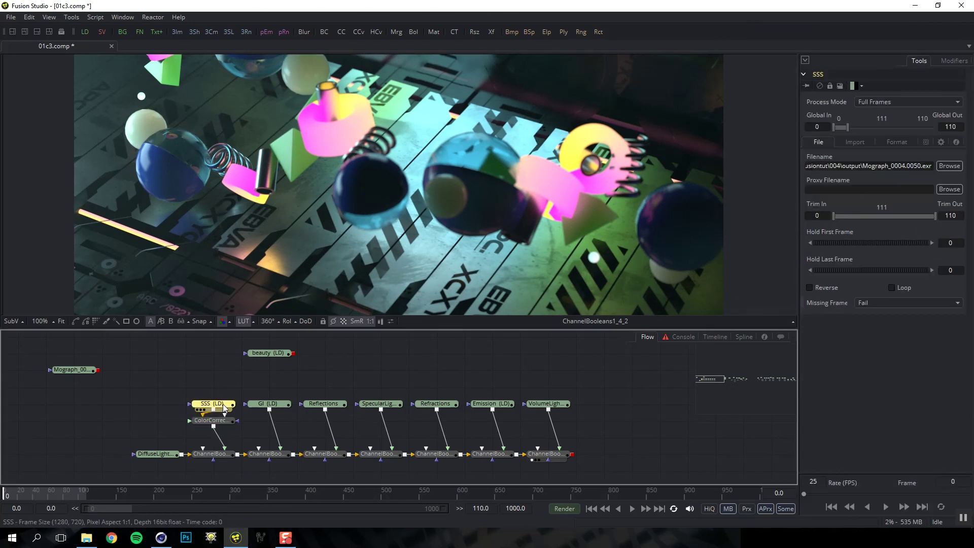
pyautogui.press('1')
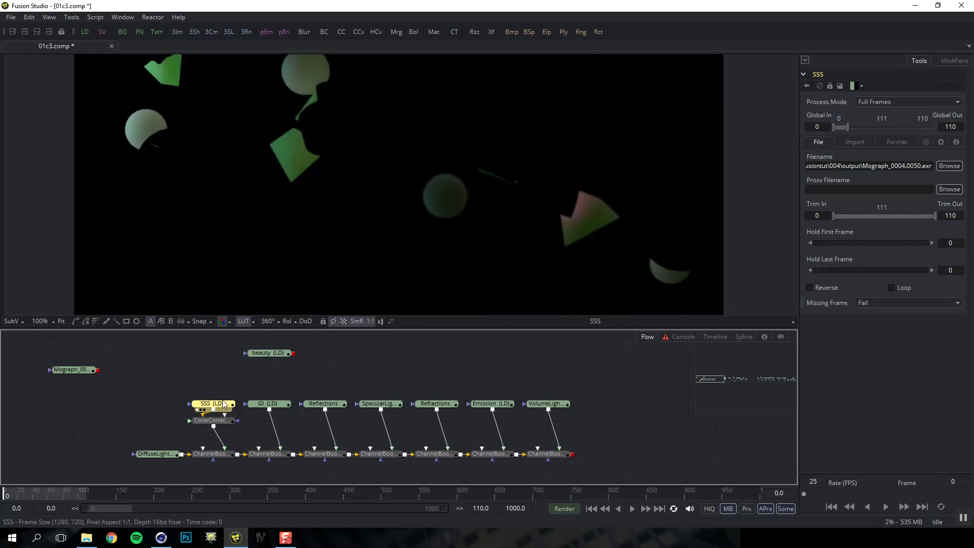
pyautogui.press('a')
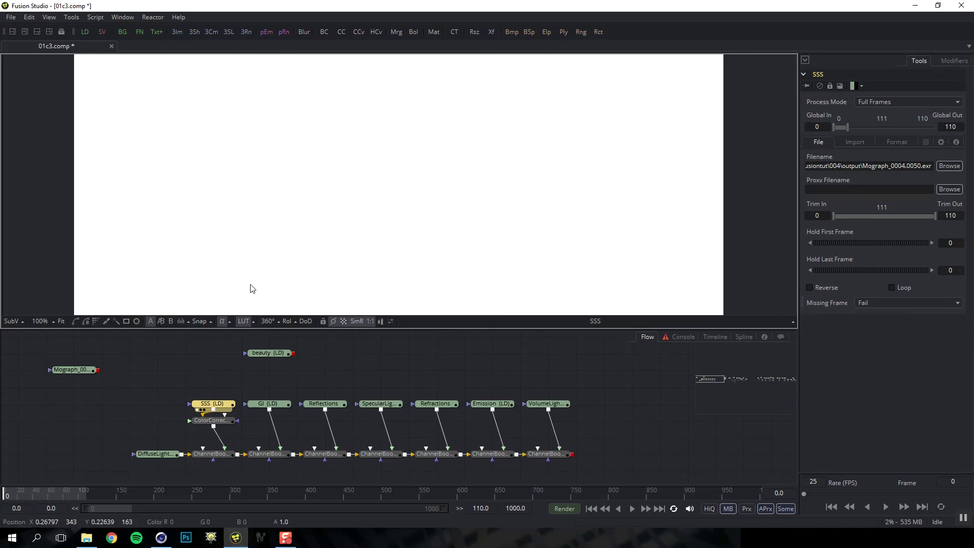
pyautogui.press('c')
# View the Mograph_0002_alpha loader and check its alpha channel, ending on the color view
pyautogui.moveTo(72, 372); pyautogui.dragTo(128, 374)
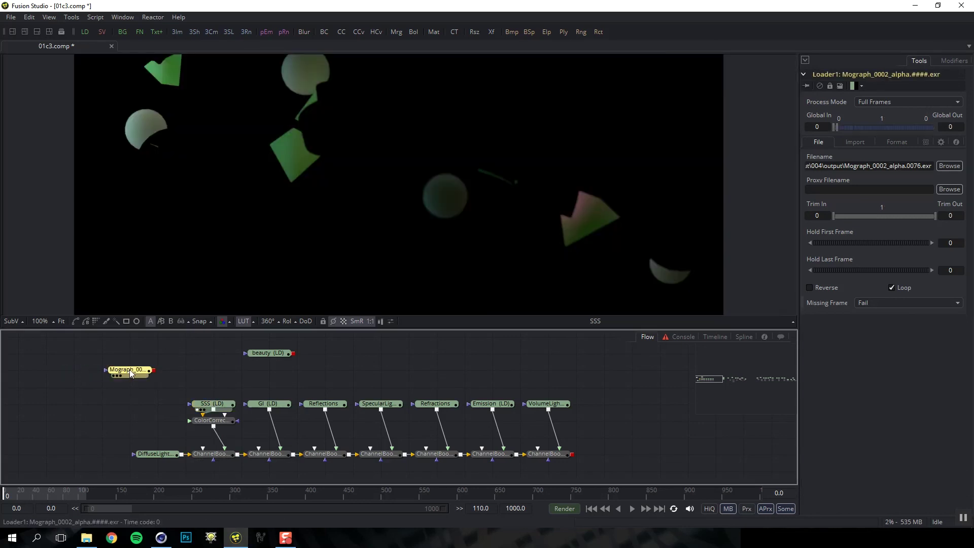
pyautogui.press('1')
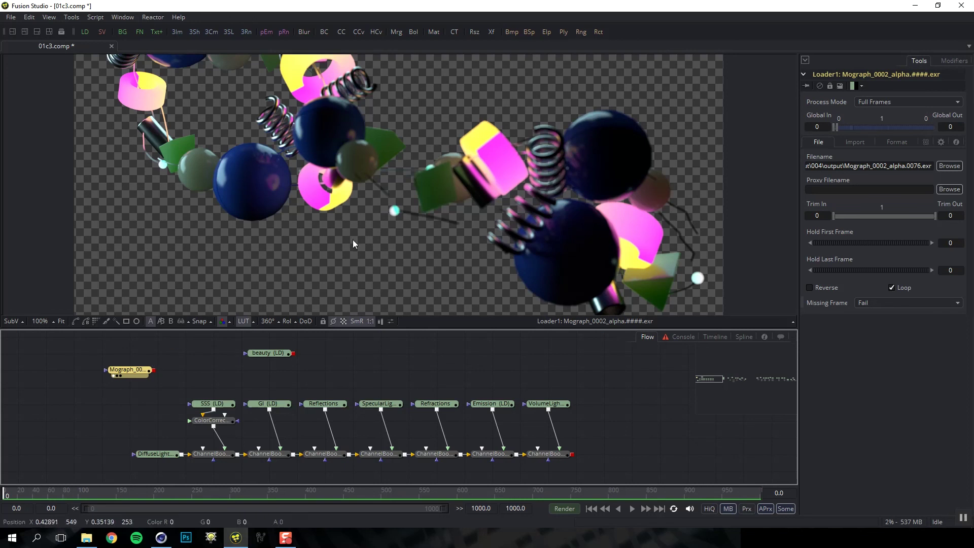
pyautogui.press('a')
pyautogui.press('c')
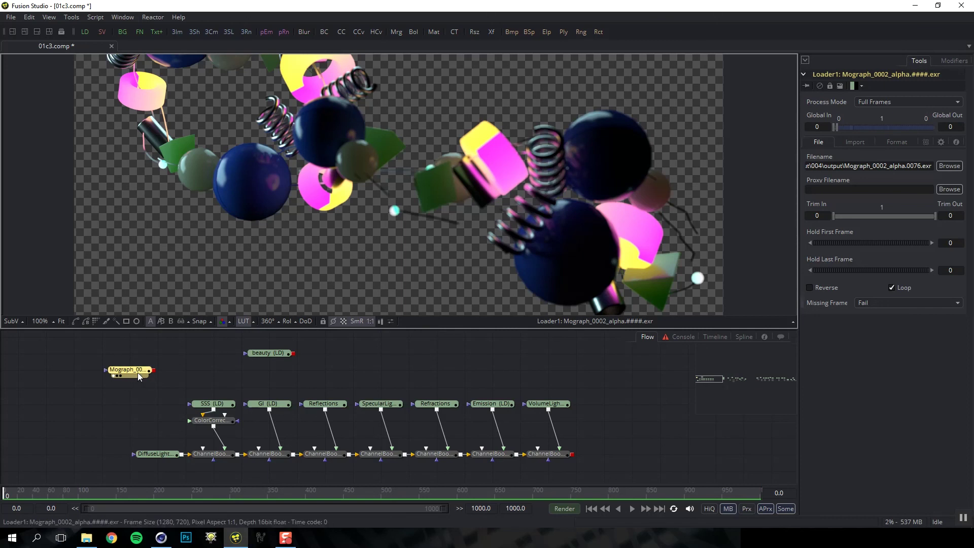
# Add a Color Corrector after the Mograph_0002_alpha loader, view it and raise its master RGB gain to about 2.06
pyautogui.hotkey('ctrl', 'space')
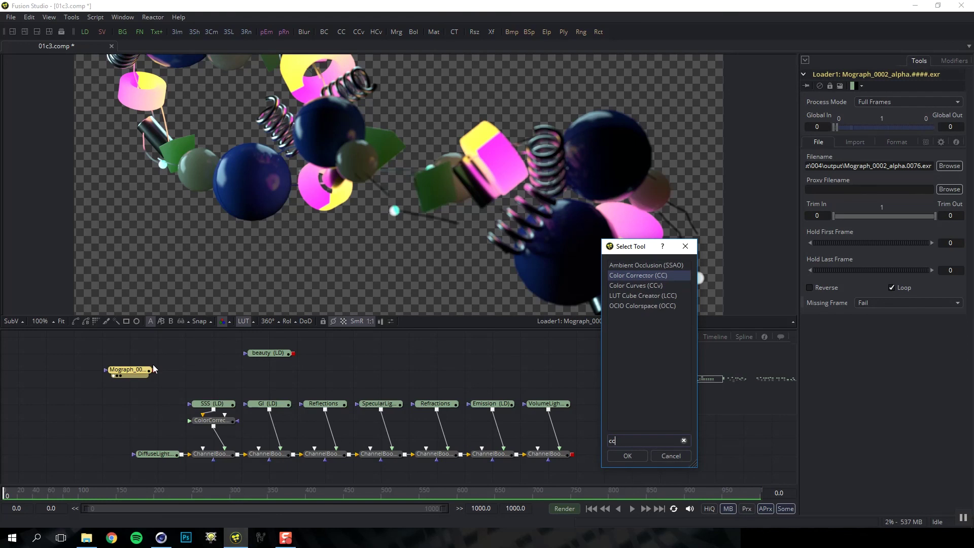
pyautogui.press('Return')
pyautogui.press('1')
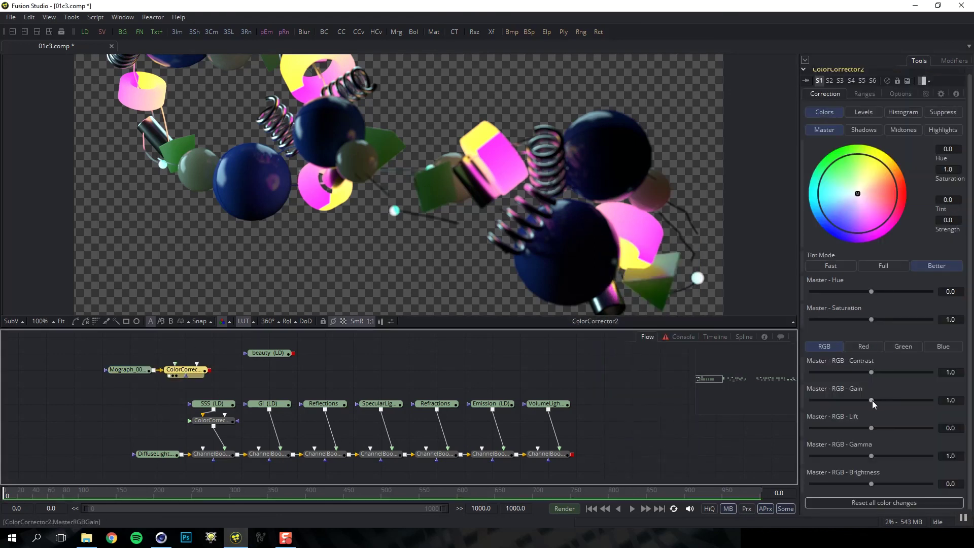
pyautogui.moveTo(872, 401); pyautogui.dragTo(890, 400)
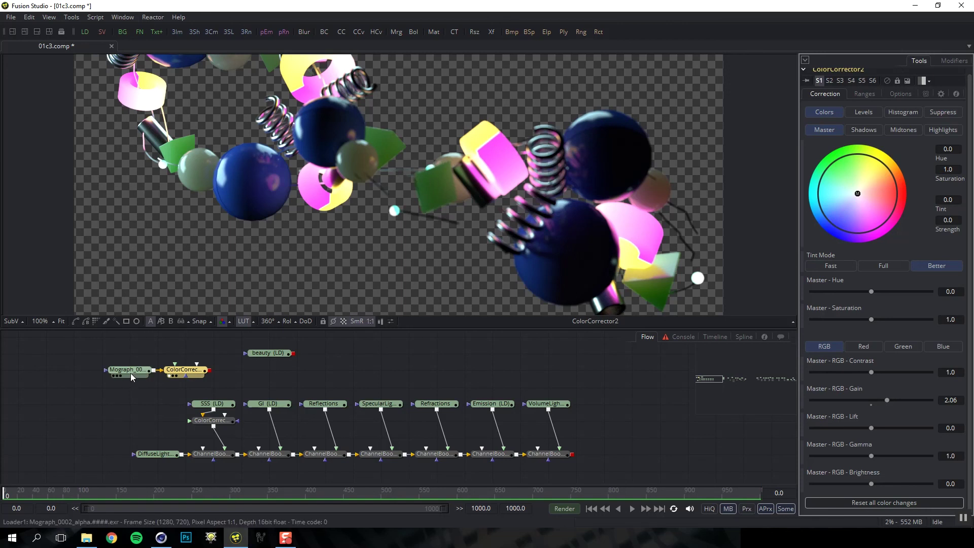
# Space the Mograph_0002_alpha loader and its Color Corrector apart and insert an Alpha Divide node between them
pyautogui.moveTo(134, 371); pyautogui.dragTo(78, 371)
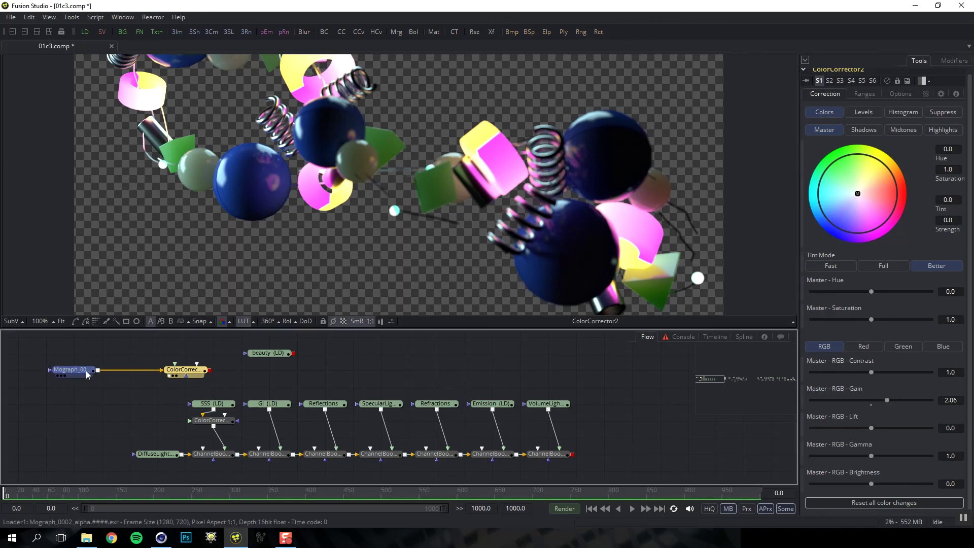
pyautogui.click(180, 374)
pyautogui.moveTo(183, 376); pyautogui.dragTo(210, 376)
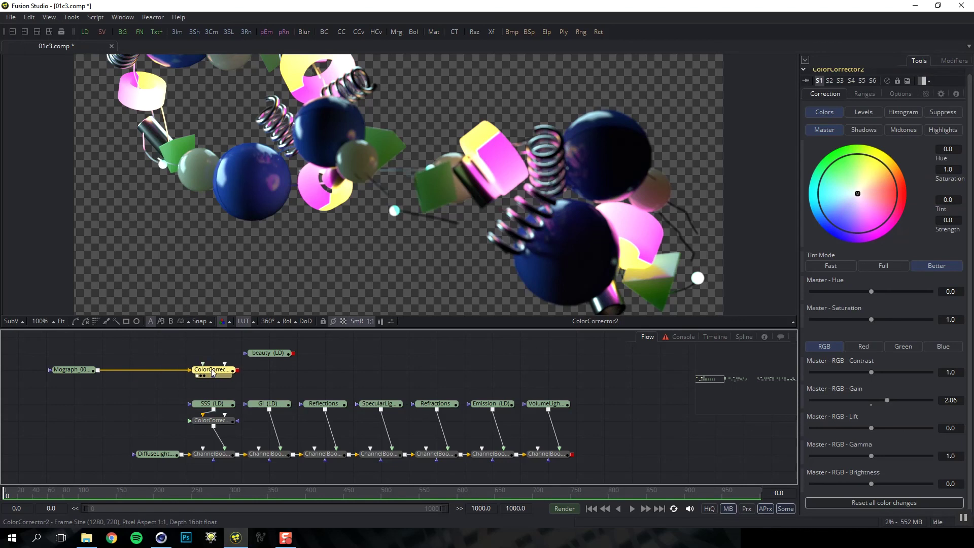
pyautogui.click(84, 375)
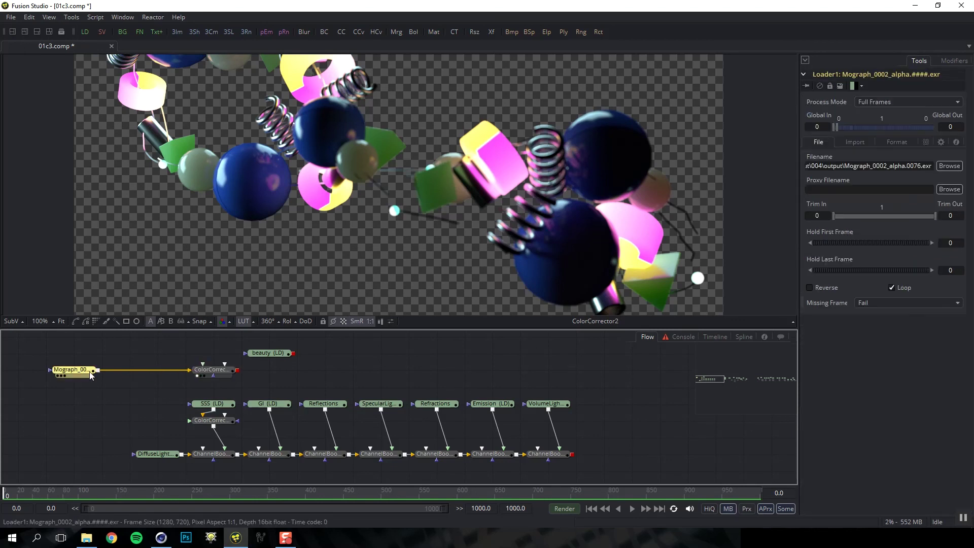
pyautogui.hotkey('shift', 'space')
pyautogui.write('alp')
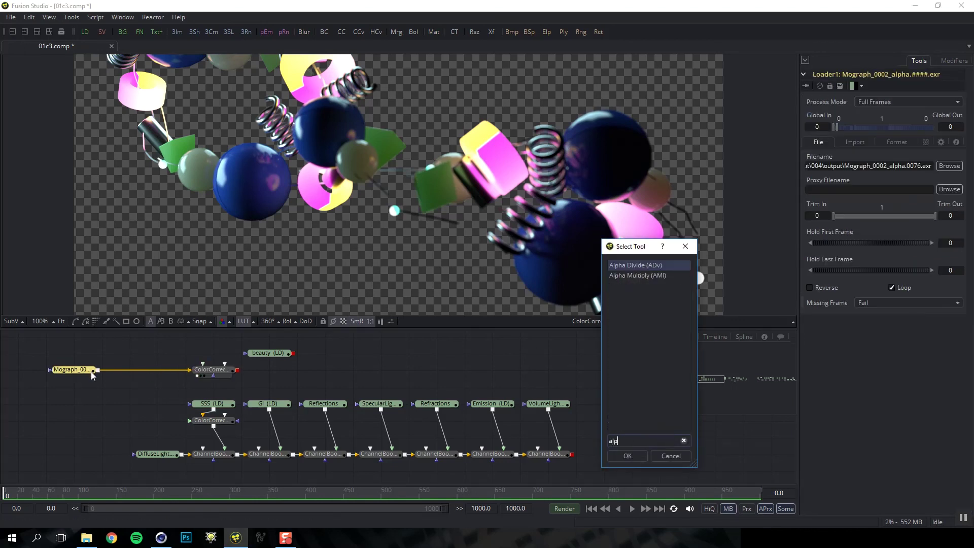
pyautogui.press('Return')
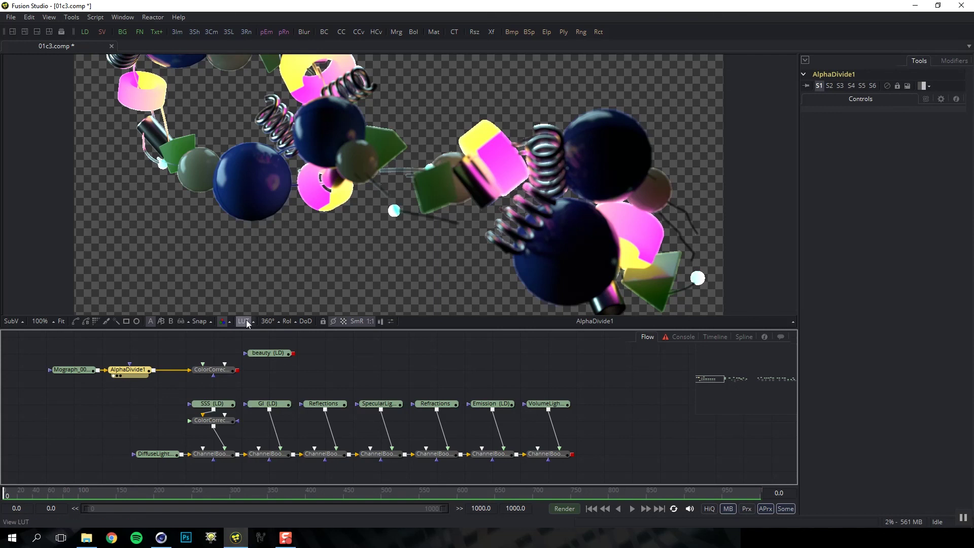
# Turn off the viewer's checker underlay and compare the loader, the Alpha Divide and the Color Corrector outputs
pyautogui.click(343, 321)
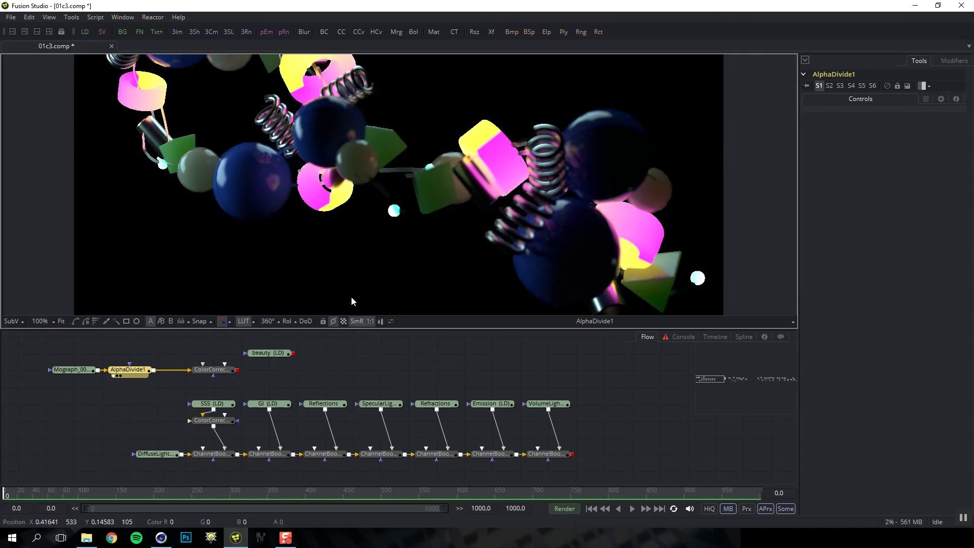
pyautogui.click(77, 370)
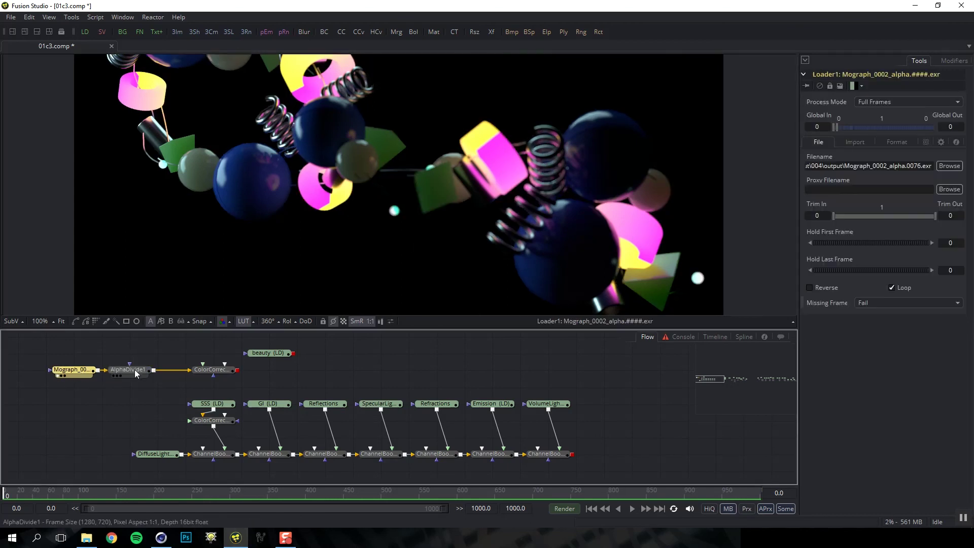
pyautogui.moveTo(128, 370); pyautogui.dragTo(444, 172)
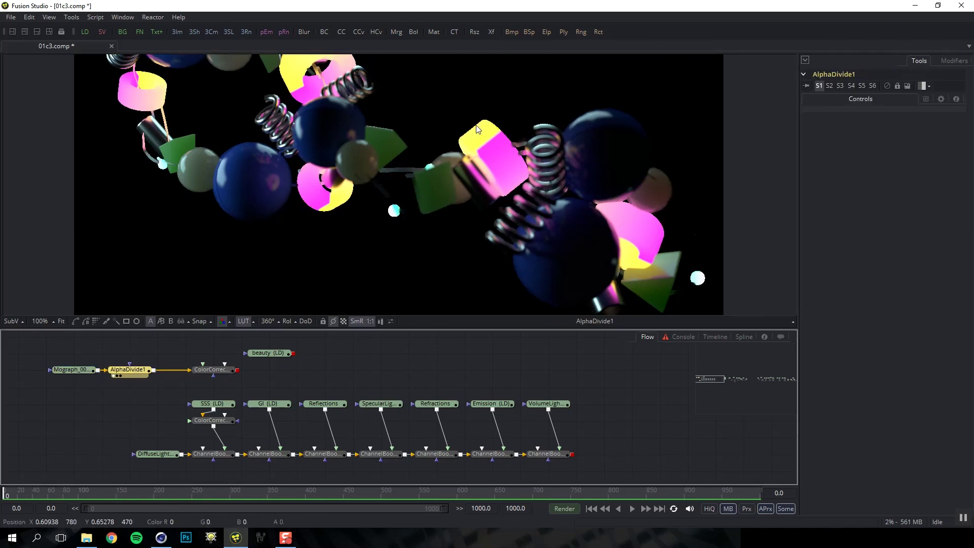
pyautogui.click(207, 370)
pyautogui.press('1')
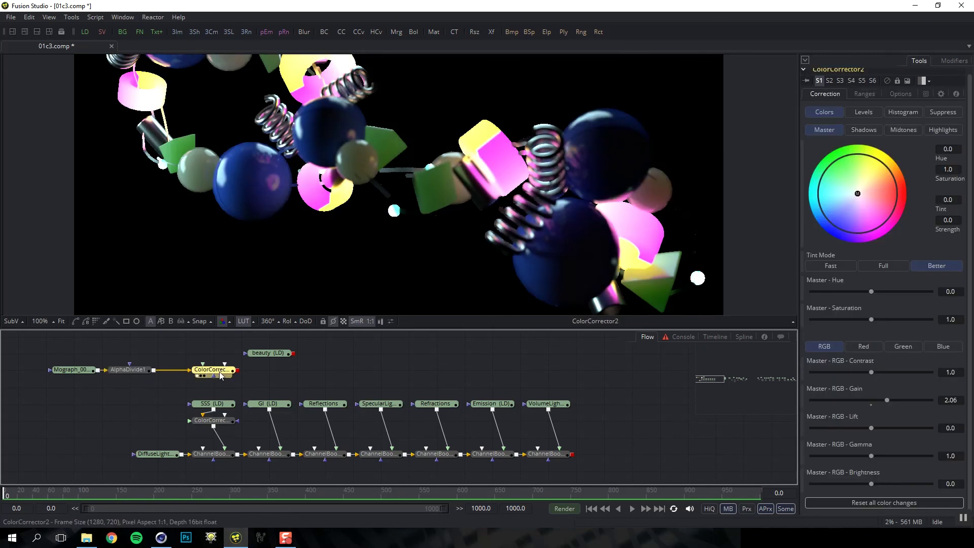
# Add an Alpha Multiply node after the loader's Color Corrector, view its result and move it further along the chain
pyautogui.hotkey('ctrl', 'space')
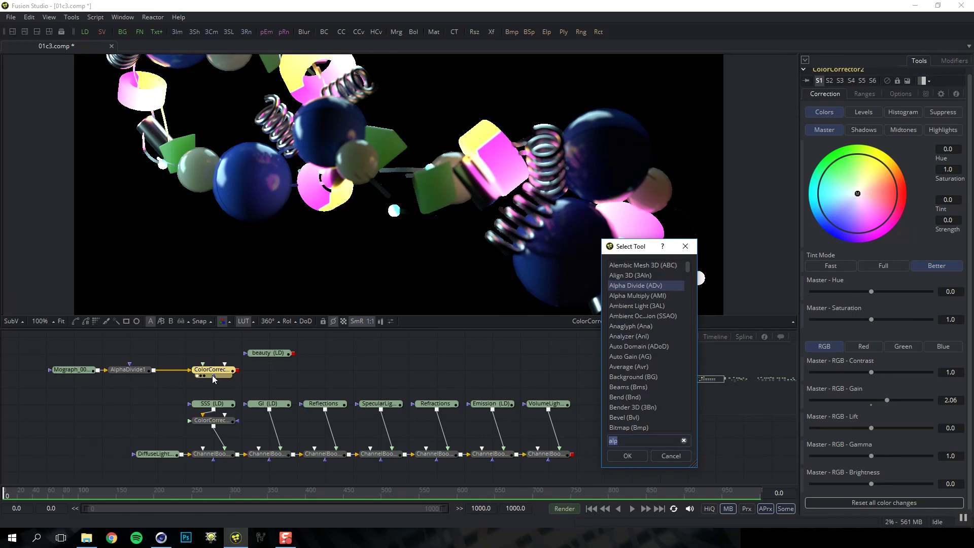
pyautogui.write('alp')
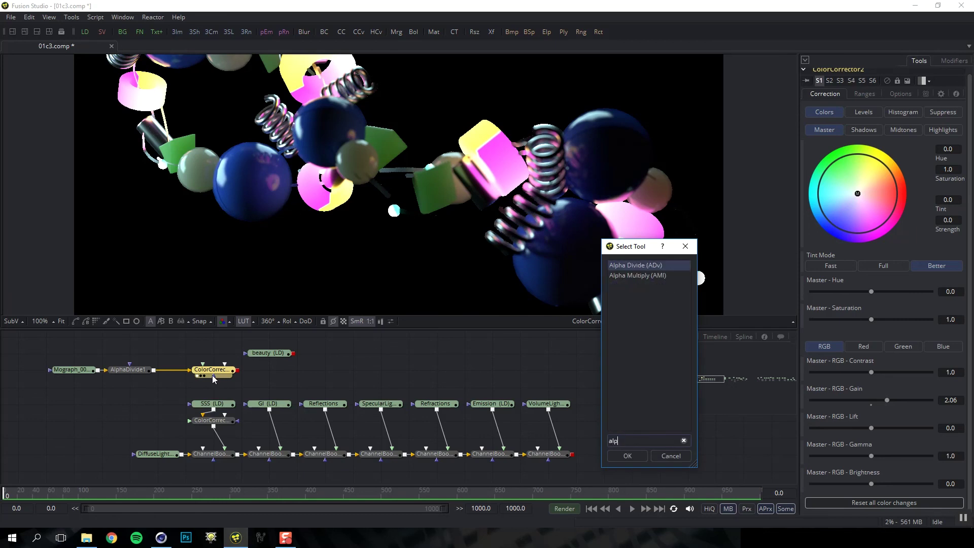
pyautogui.press('Down')
pyautogui.press('Return')
pyautogui.moveTo(272, 372); pyautogui.dragTo(300, 376)
pyautogui.press('1')
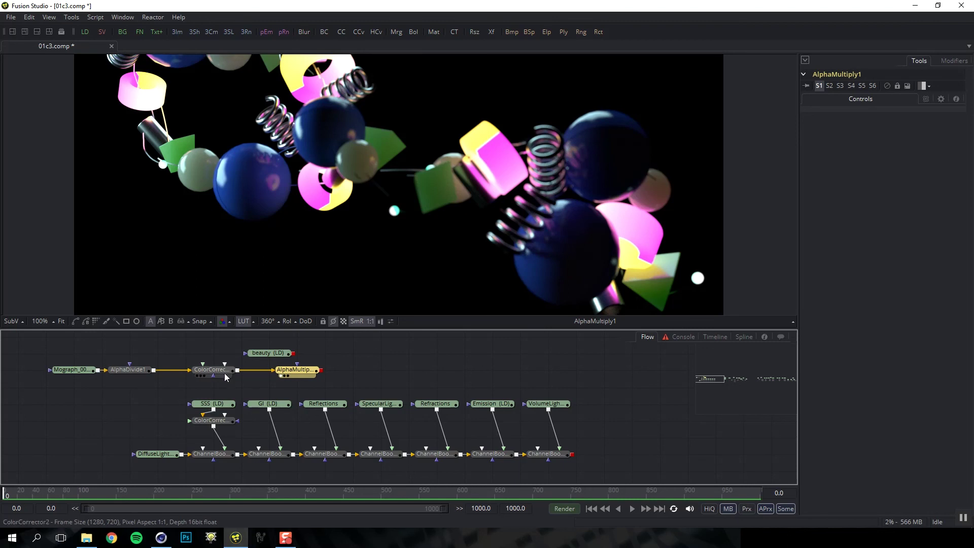
pyautogui.moveTo(299, 375); pyautogui.dragTo(328, 374)
pyautogui.click(295, 385)
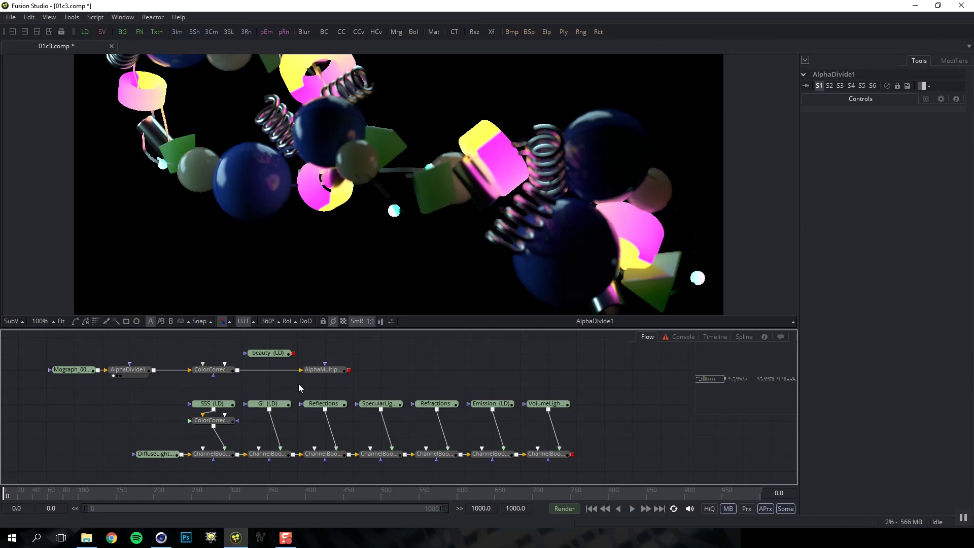
# Delete the Alpha Multiply and Alpha Divide nodes from the Mograph_0002_alpha chain
pyautogui.click(324, 375)
pyautogui.press('Delete')
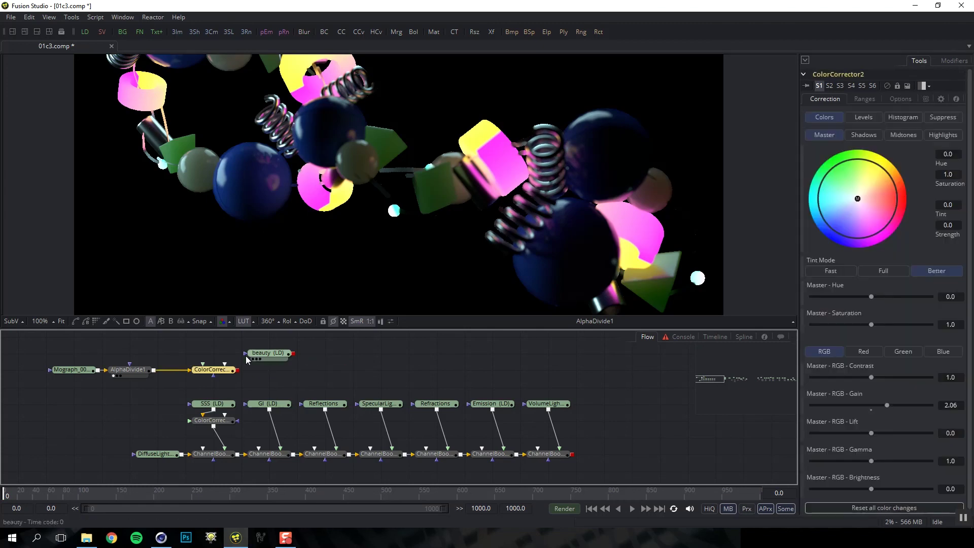
pyautogui.click(128, 370)
pyautogui.press('Delete')
# Enable Pre-Divide / Post-Multiply in the options of the Mograph_0002_alpha loader's Color Corrector
pyautogui.click(223, 374)
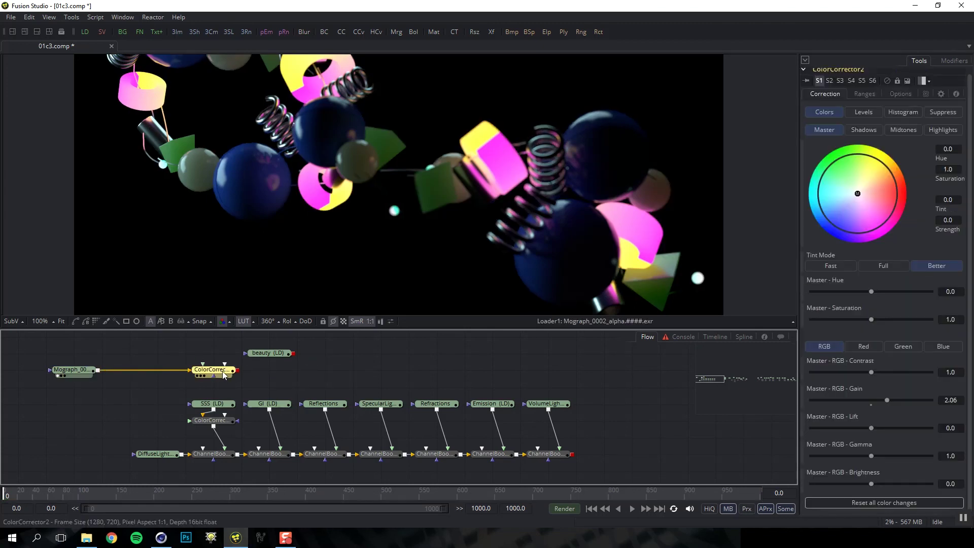
pyautogui.click(899, 94)
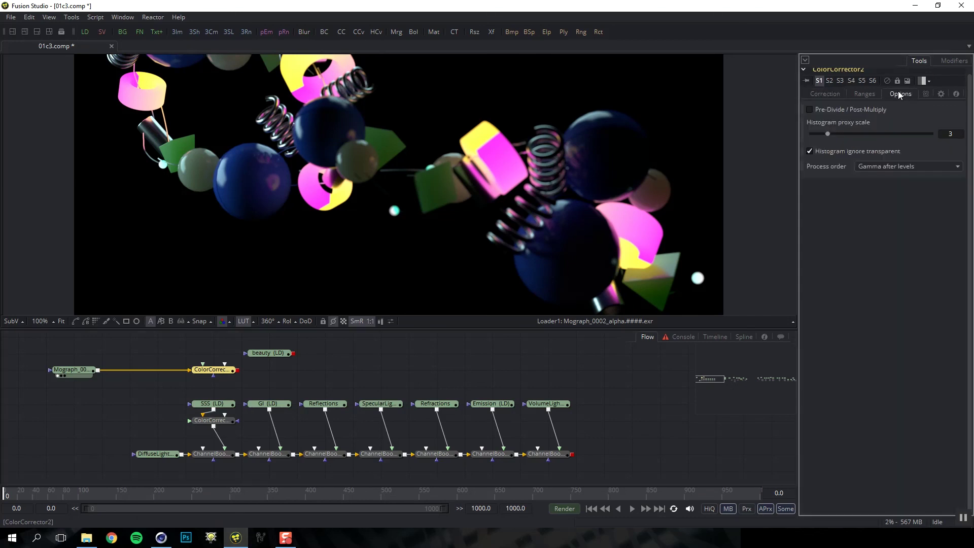
pyautogui.click(810, 110)
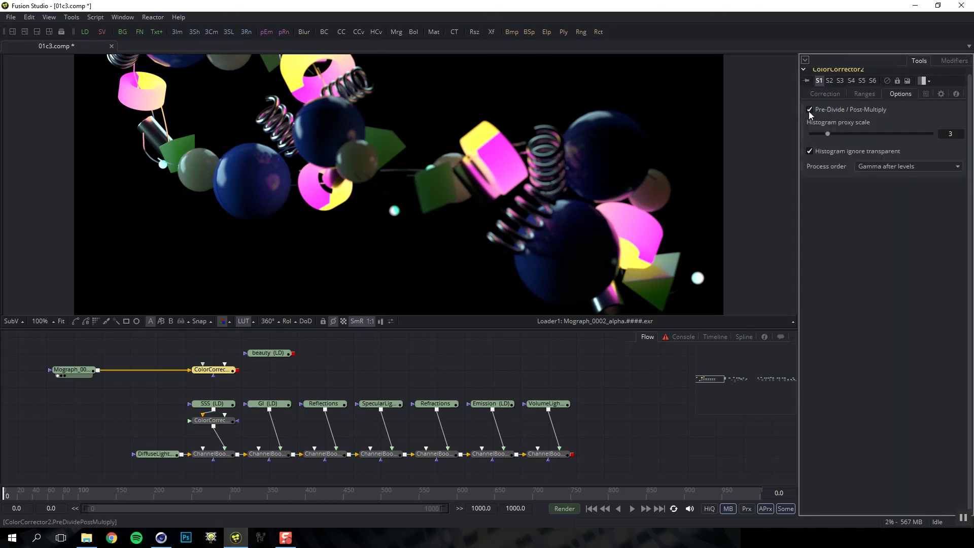